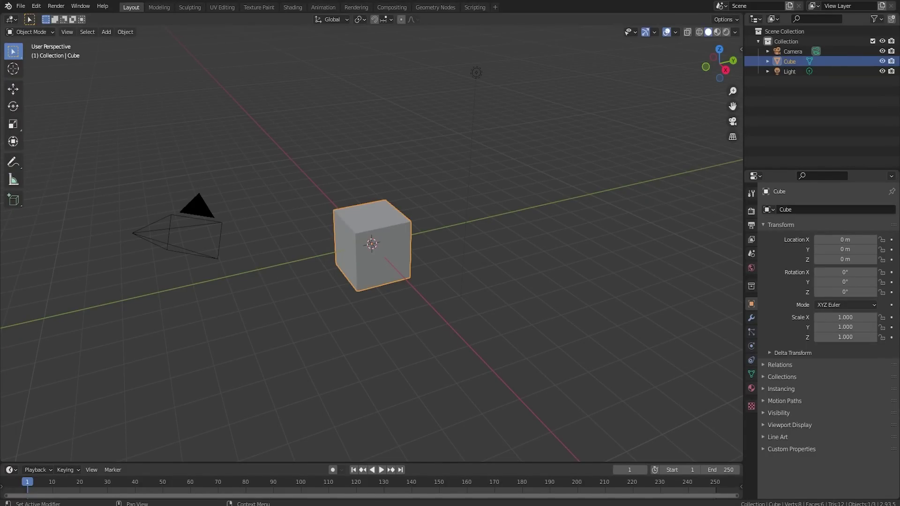
# - Delete the default camera and light from the scene
pyautogui.moveTo(474, 263); pyautogui.dragTo(570, 321, button='middle')
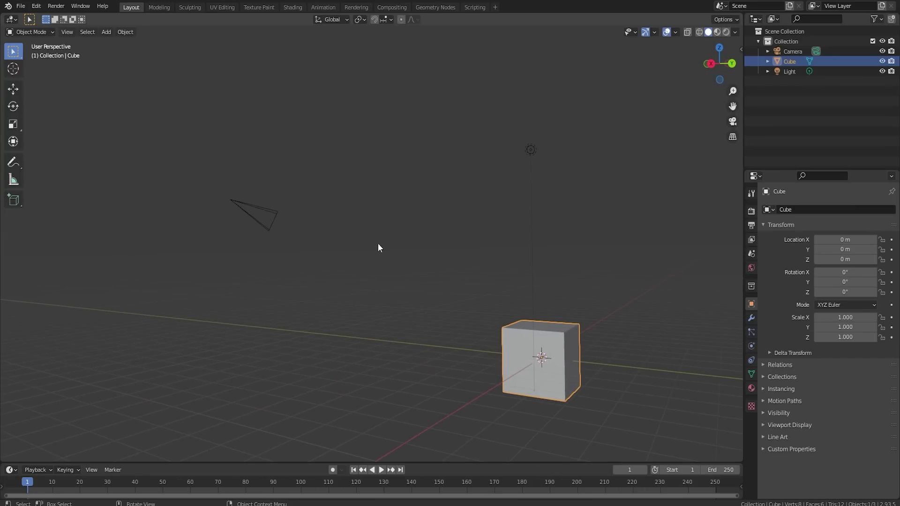
pyautogui.moveTo(186, 102); pyautogui.dragTo(605, 251)
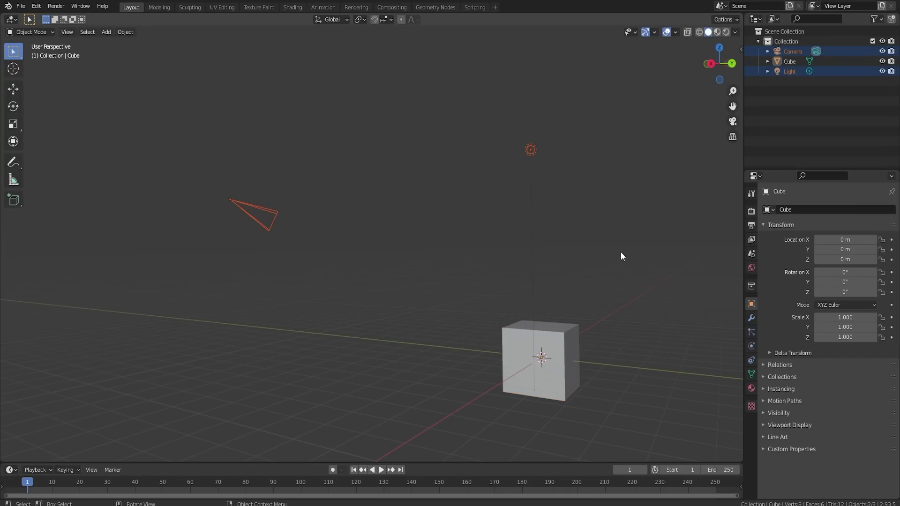
pyautogui.press('Delete')
pyautogui.keyDown('shift'); pyautogui.moveTo(575, 288); pyautogui.dragTo(415, 235, button='middle'); pyautogui.keyUp('shift')
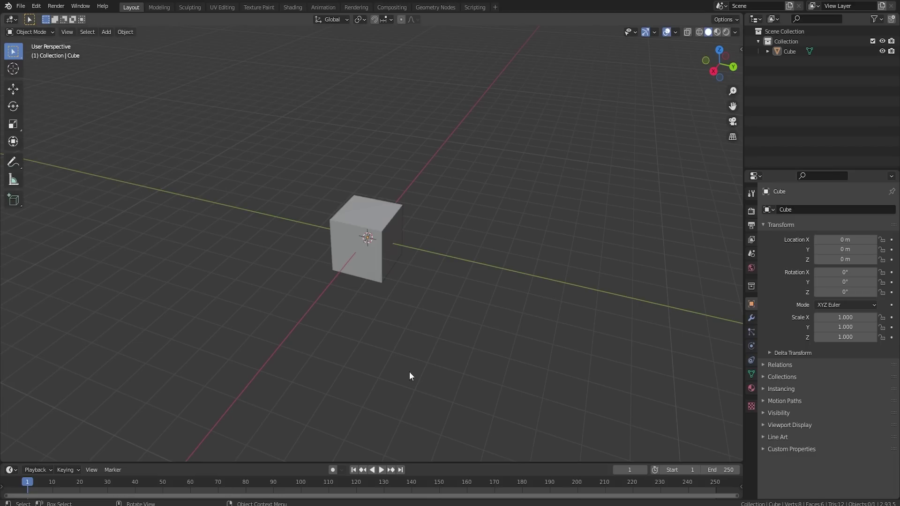
# - Switch to the Snipping Tool and draw curved white arrows up both sides of the portal sketch, ending by minimizing it
pyautogui.hotkey('alt', 'Tab')
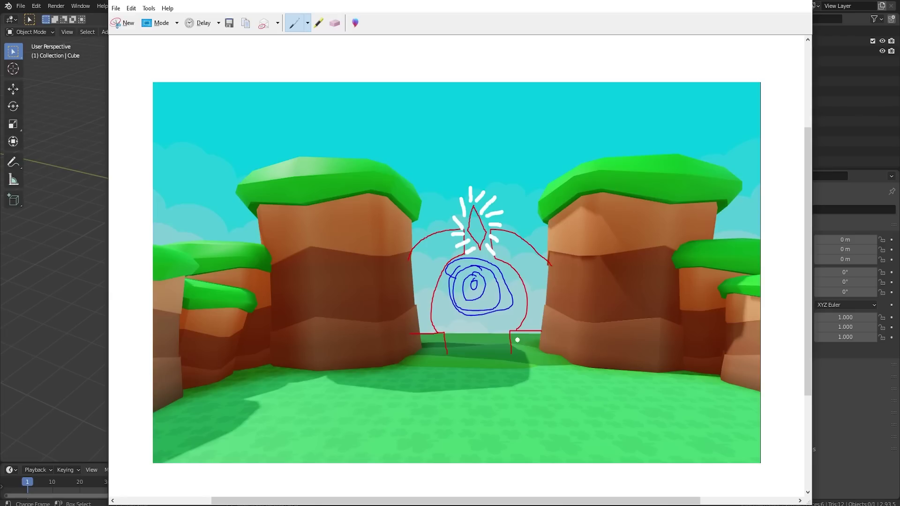
pyautogui.moveTo(532, 345); pyautogui.dragTo(513, 237)
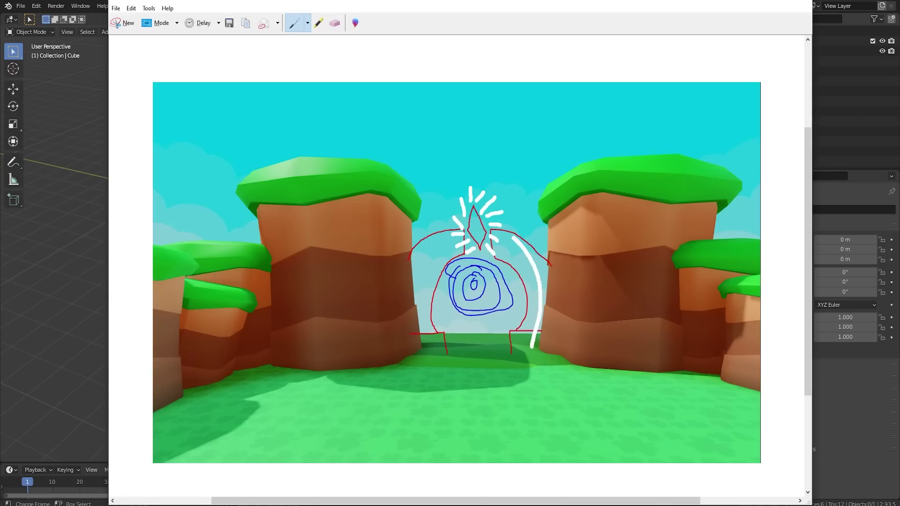
pyautogui.moveTo(425, 349)
pyautogui.mouseDown()
pyautogui.moveTo(408, 309)
pyautogui.moveTo(444, 248)
pyautogui.moveTo(430, 255)
pyautogui.mouseUp()
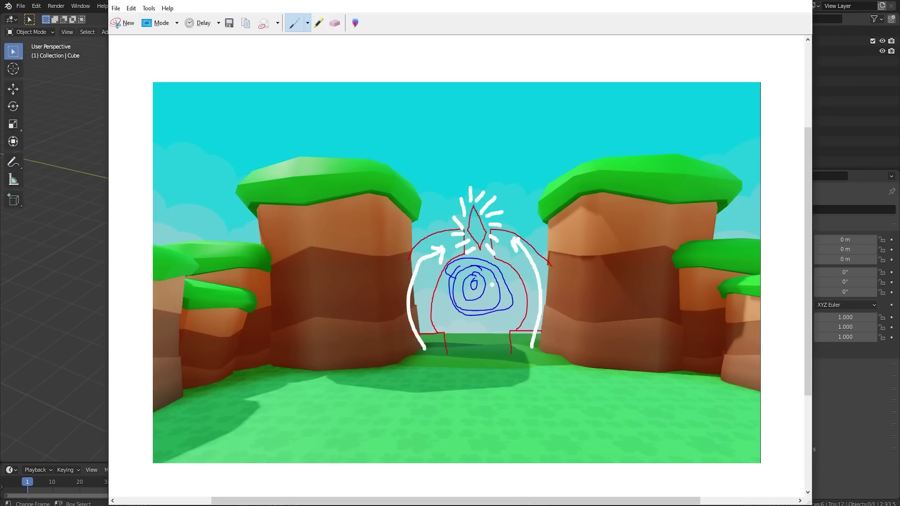
pyautogui.moveTo(702, 2); pyautogui.dragTo(701, 45)
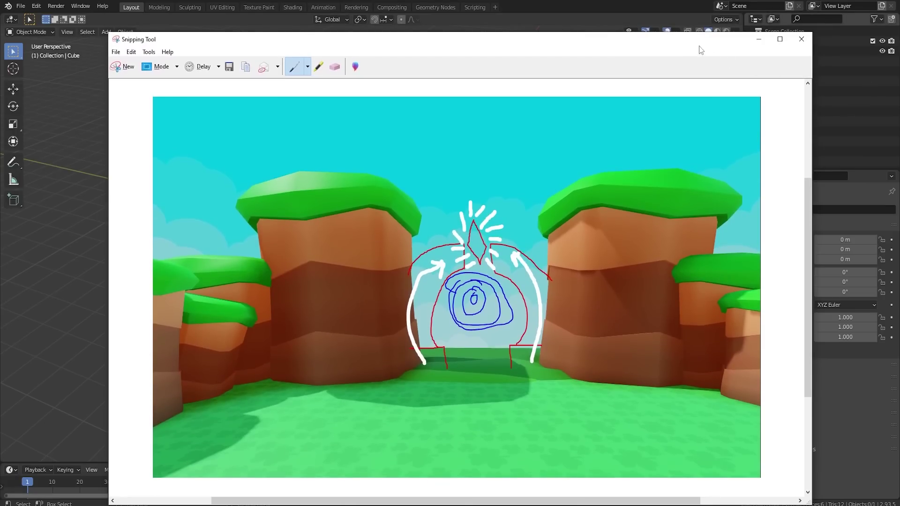
pyautogui.click(756, 39)
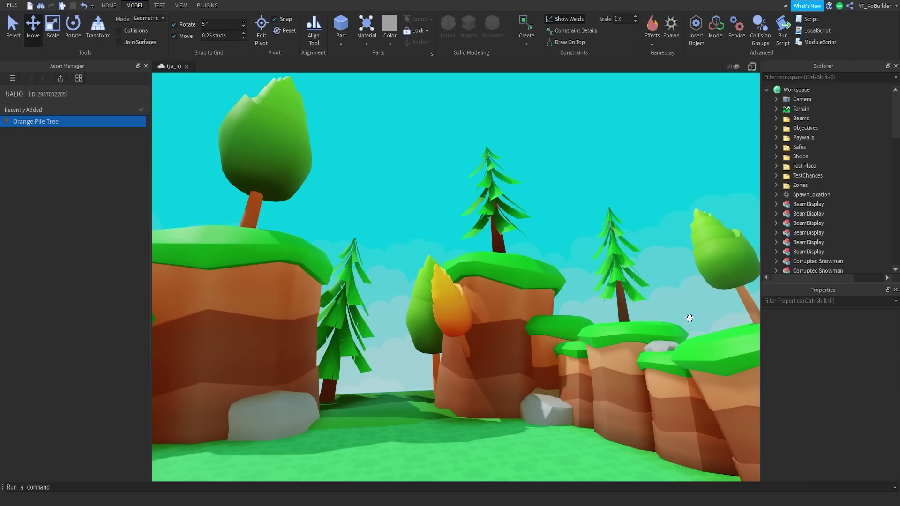
# - Look around the map in Roblox Studio to examine the cliffs and the gap between them
pyautogui.moveTo(689, 316); pyautogui.dragTo(547, 260, button='right')
pyautogui.press('w')
pyautogui.press('s')
pyautogui.press('s')
pyautogui.press('a')
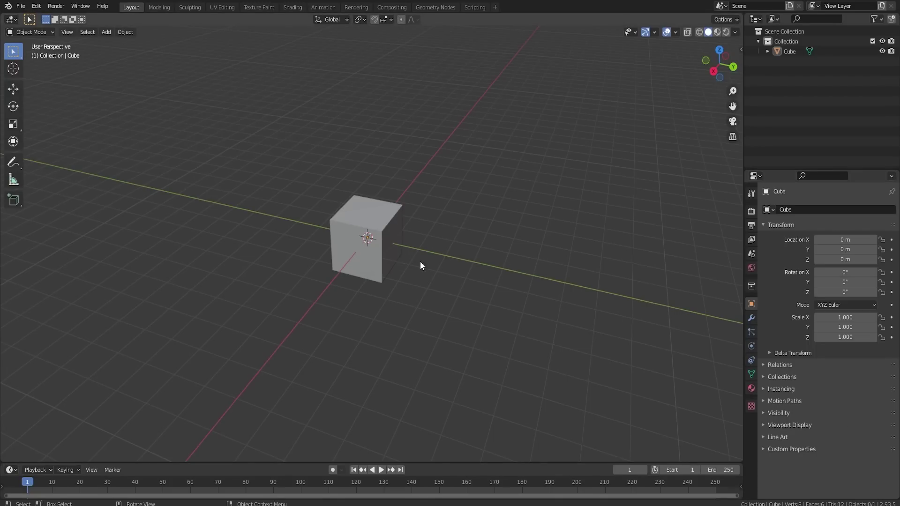
# - Switch to Blender, delete the default cube and add a plane mesh at the origin
pyautogui.moveTo(420, 261); pyautogui.dragTo(375, 254, button='middle')
pyautogui.click(367, 248)
pyautogui.press('Delete')
pyautogui.hotkey('shift', 'a')
pyautogui.moveTo(377, 255)
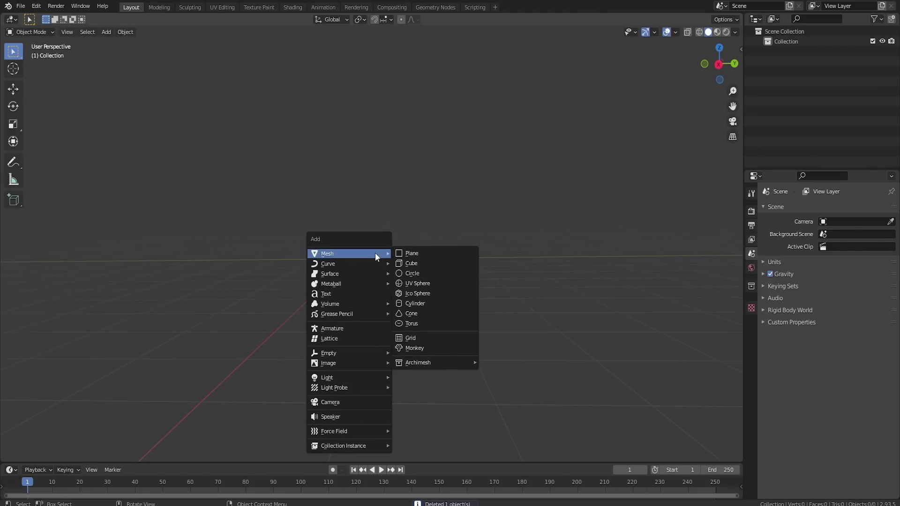
pyautogui.click(410, 254)
# - Rotate the plane upright so its Y rotation is -90°
pyautogui.press('KP_5')
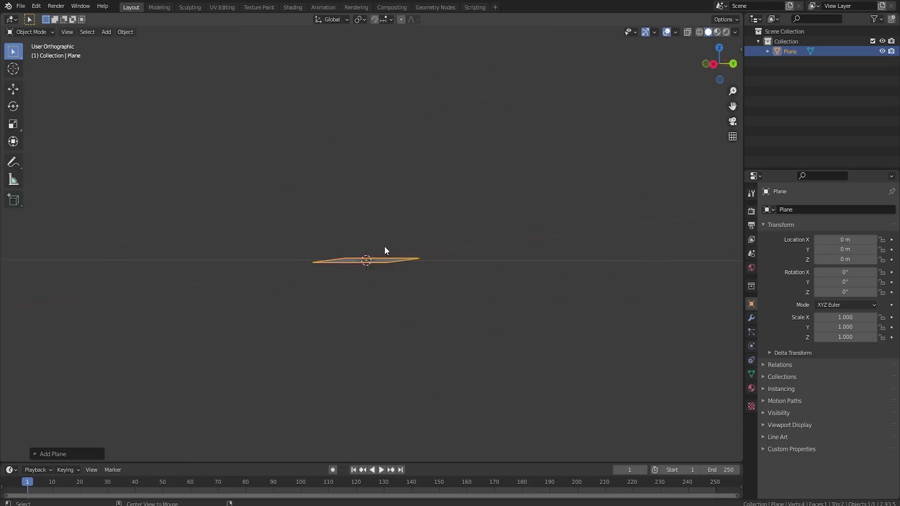
pyautogui.keyDown('alt'); pyautogui.moveTo(385, 251); pyautogui.dragTo(431, 251, button='middle'); pyautogui.keyUp('alt')
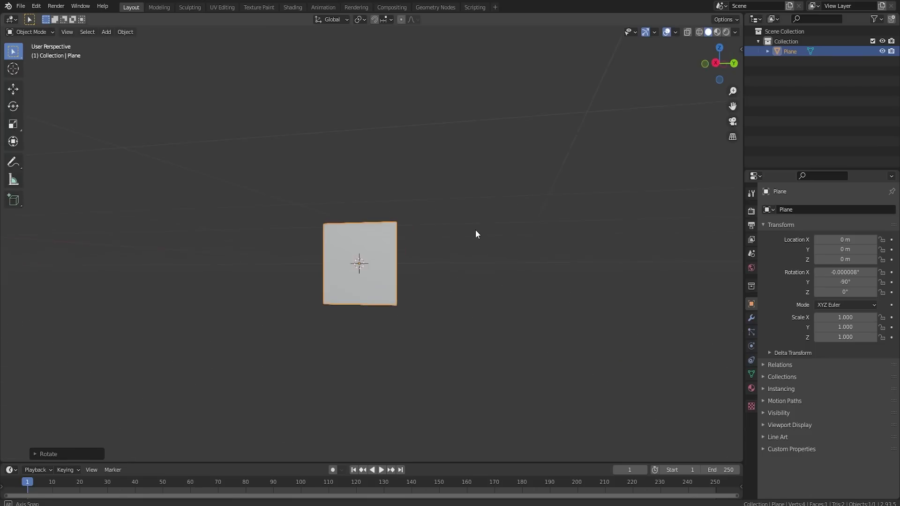
pyautogui.moveTo(476, 230); pyautogui.dragTo(458, 233, button='middle')
pyautogui.scroll(-4, 403, 265)
pyautogui.moveTo(412, 260); pyautogui.dragTo(430, 296, button='middle')
pyautogui.scroll(7, 400, 280)
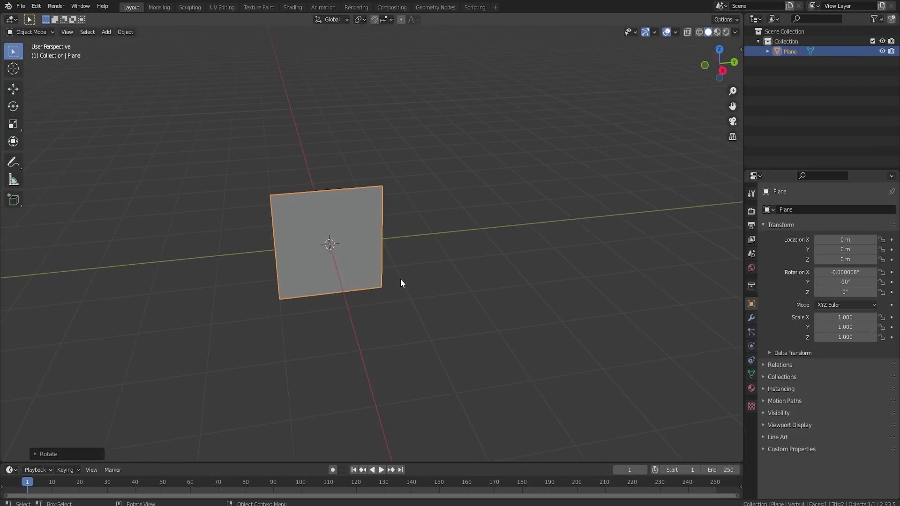
# - Rotate the upright plane by 90° in the top view
pyautogui.keyDown('shift'); pyautogui.moveTo(417, 266); pyautogui.dragTo(393, 242, button='middle'); pyautogui.keyUp('shift')
pyautogui.keyDown('alt'); pyautogui.moveTo(338, 254); pyautogui.dragTo(319, 269, button='middle'); pyautogui.keyUp('alt')
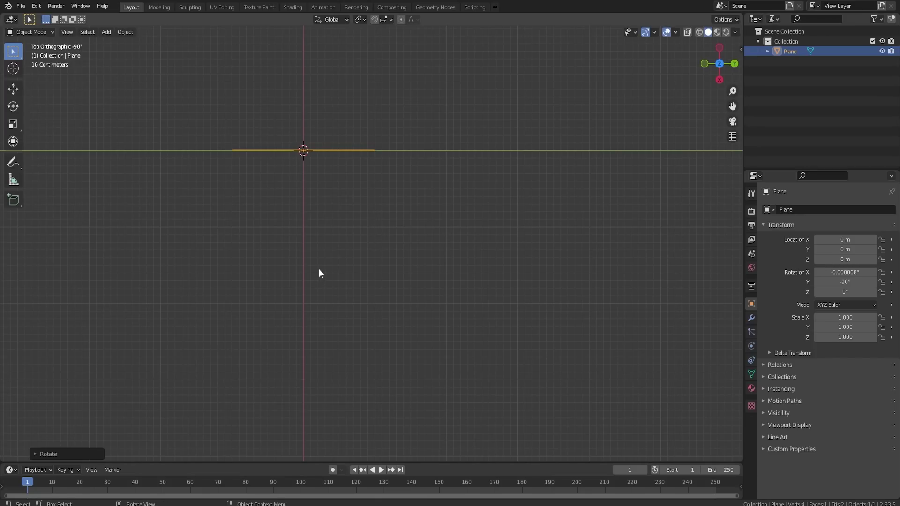
pyautogui.write('r90')
pyautogui.press('Return')
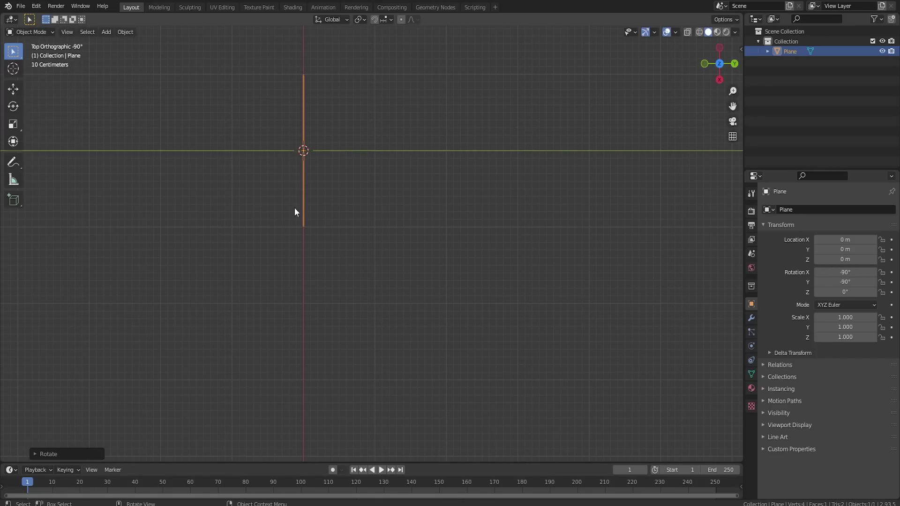
# - Narrow the upright plane horizontally to a Y scale of about 0.786
pyautogui.moveTo(294, 207); pyautogui.dragTo(300, 260, button='middle')
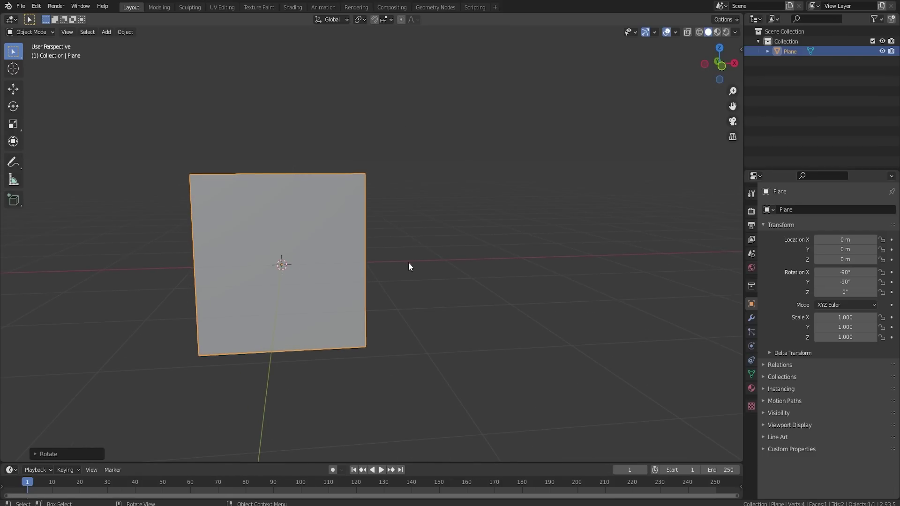
pyautogui.press('s')
pyautogui.press('y')
pyautogui.click(381, 261)
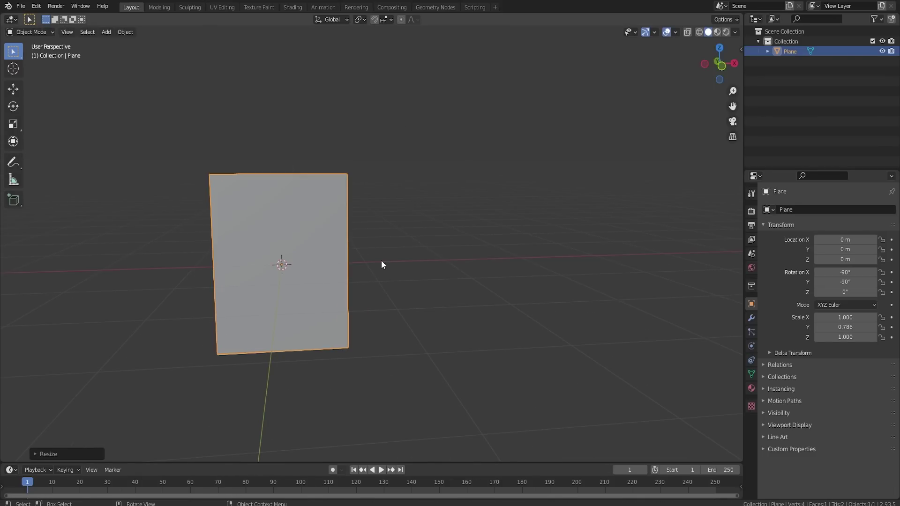
# - Bevel the plane's two top corner vertices with 2 segments to round them into an arch
pyautogui.press('Tab')
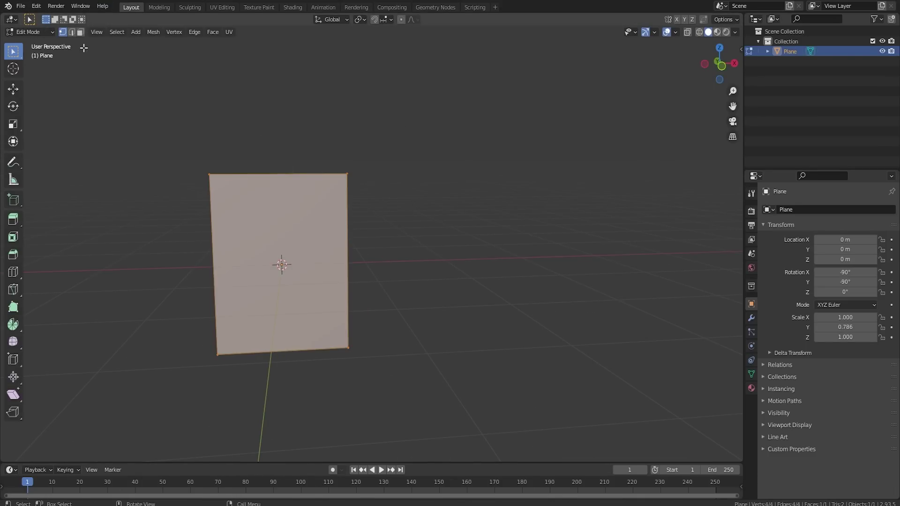
pyautogui.click(216, 175)
pyautogui.keyDown('ctrl'); pyautogui.click(346, 176); pyautogui.keyUp('ctrl')
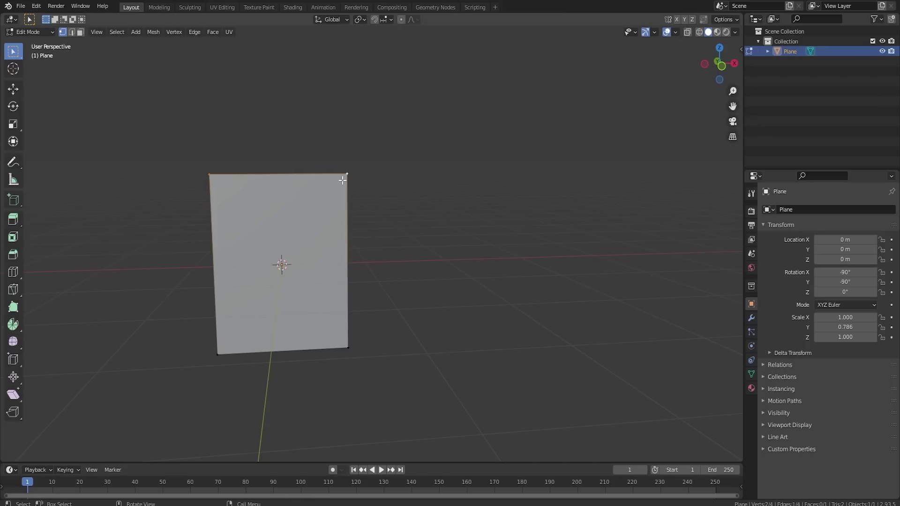
pyautogui.hotkey('ctrl', 'b')
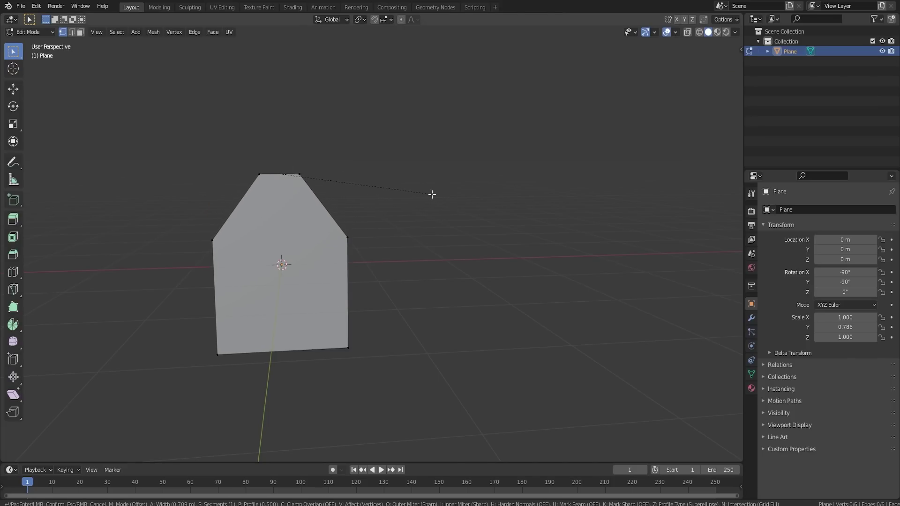
pyautogui.scroll(1, 432, 193)
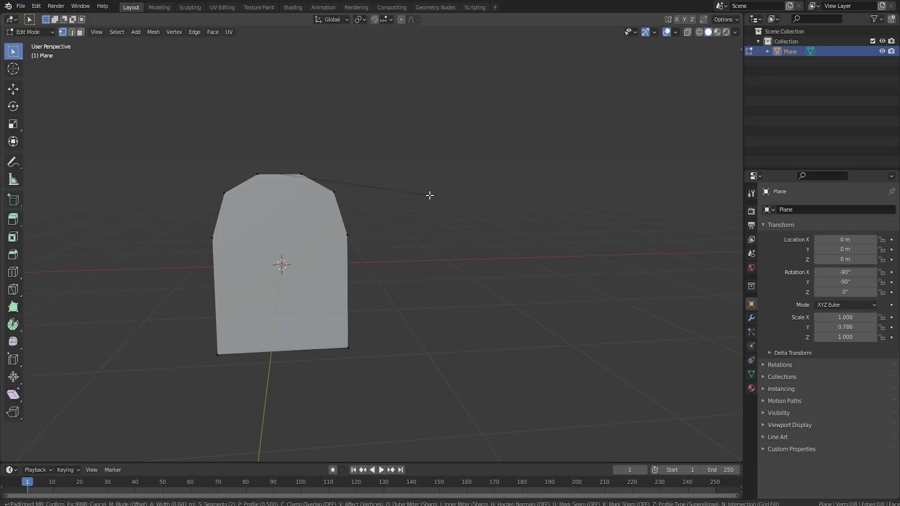
pyautogui.click(429, 195)
# - Add a midpoint vertex to each of the arch's two straight side edges with loop cuts
pyautogui.hotkey('ctrl', 'r')
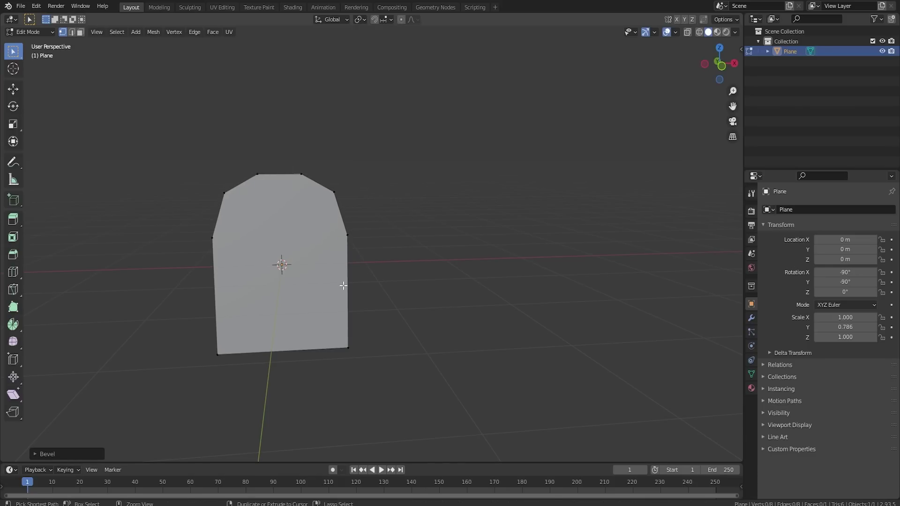
pyautogui.click(344, 286)
pyautogui.click(344, 285)
pyautogui.hotkey('ctrl', 'r')
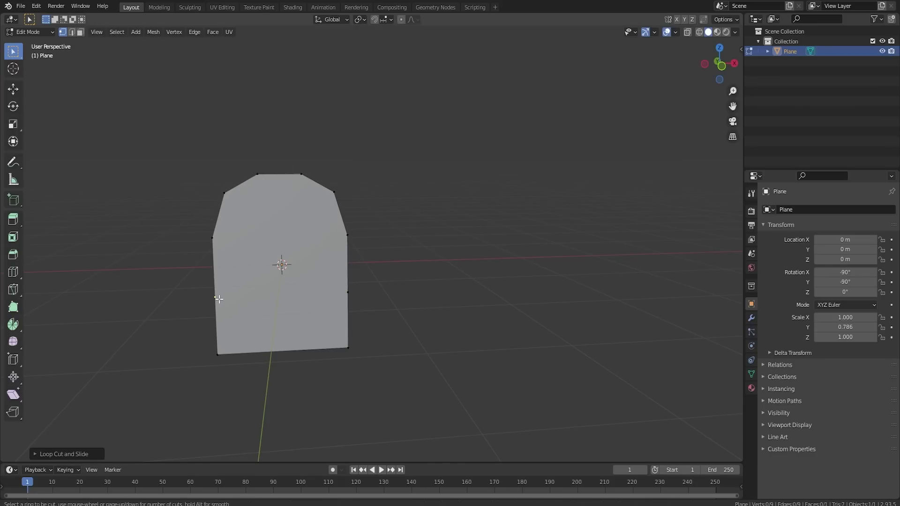
pyautogui.click(217, 299)
# - Spread the two side midpoint vertices slightly outward by scaling them along X
pyautogui.click(342, 295)
pyautogui.keyDown('shift'); pyautogui.click(216, 297); pyautogui.keyUp('shift')
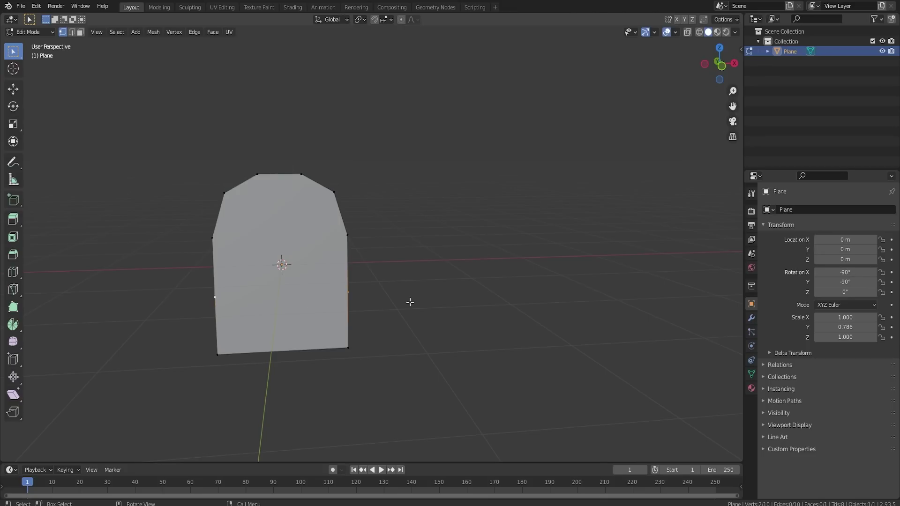
pyautogui.press('s')
pyautogui.press('x')
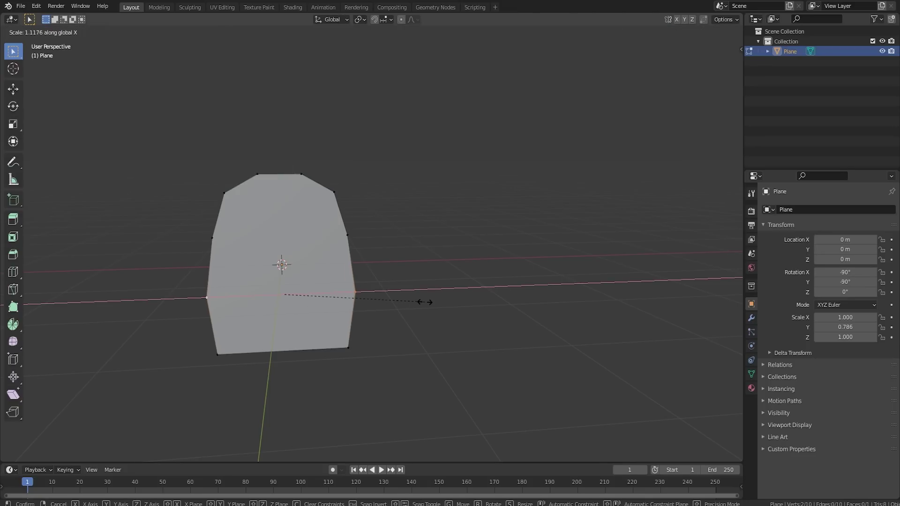
pyautogui.click(417, 302)
# - Pull the two bottom corner vertices closer together by scaling them along X
pyautogui.moveTo(384, 306); pyautogui.dragTo(358, 342, button='middle')
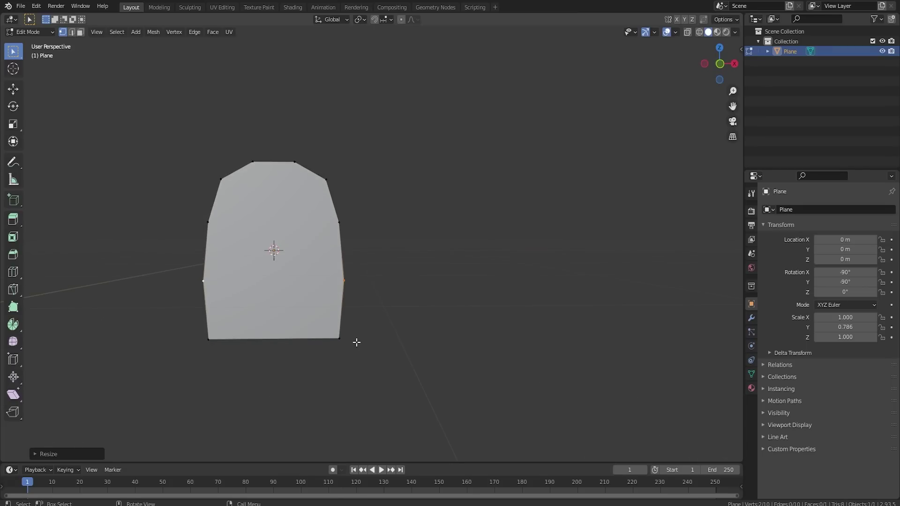
pyautogui.click(339, 338)
pyautogui.keyDown('shift'); pyautogui.click(208, 339); pyautogui.keyUp('shift')
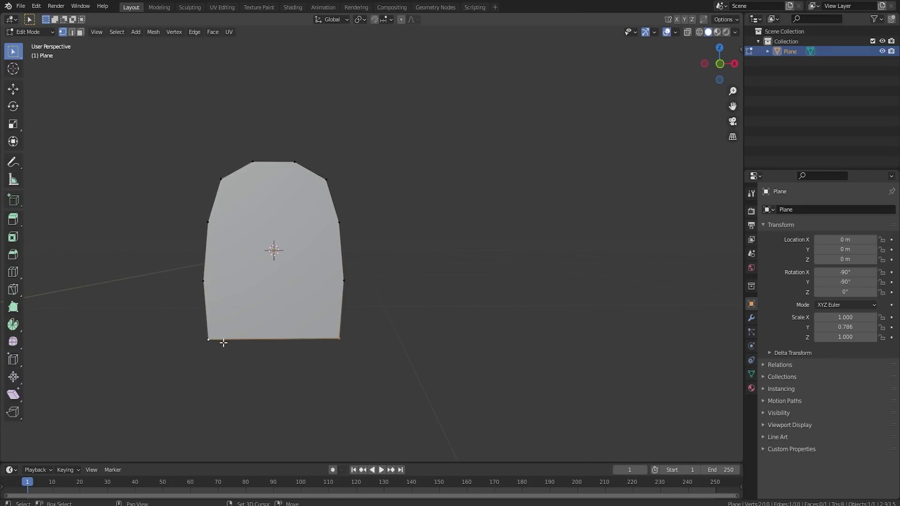
pyautogui.press('s')
pyautogui.press('x')
pyautogui.click(398, 374)
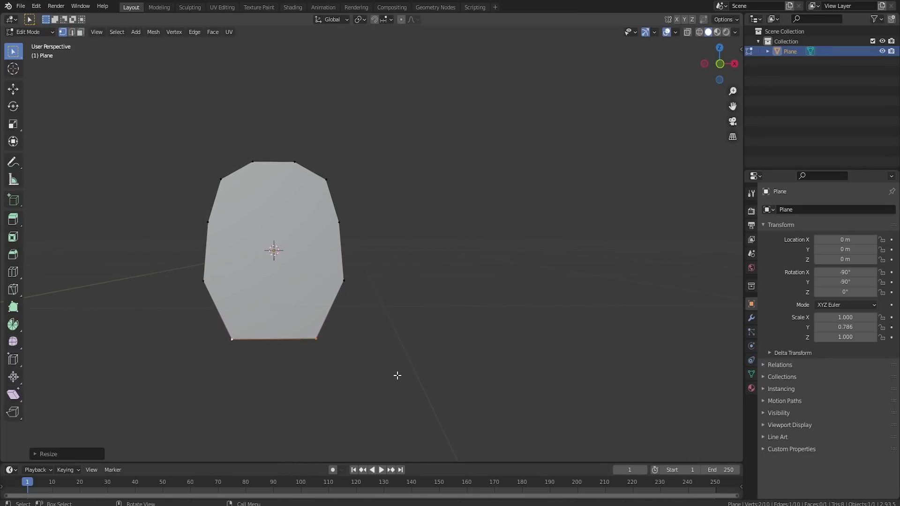
# - Extrude the whole face a short distance along its normal in the right orthographic view to give it depth
pyautogui.moveTo(399, 373); pyautogui.dragTo(380, 311, button='middle')
pyautogui.scroll(2, 368, 324)
pyautogui.press('a')
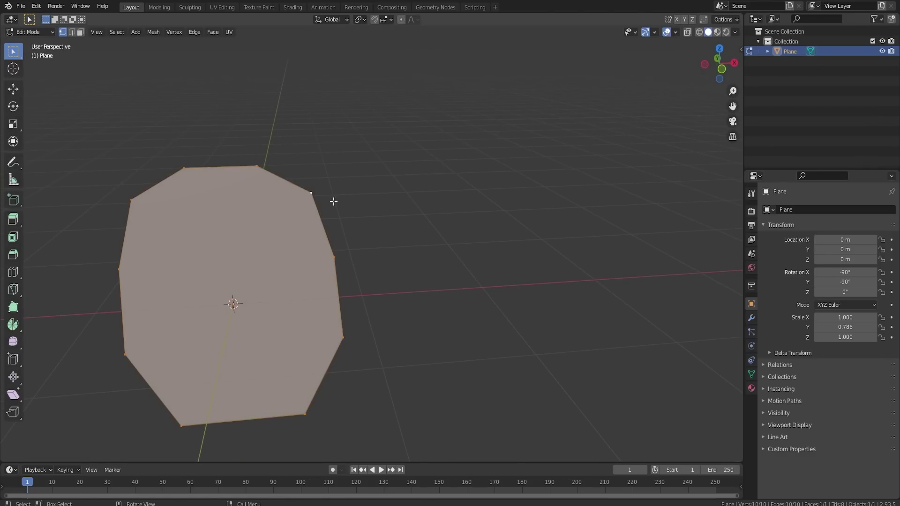
pyautogui.press('KP_3')
pyautogui.press('e')
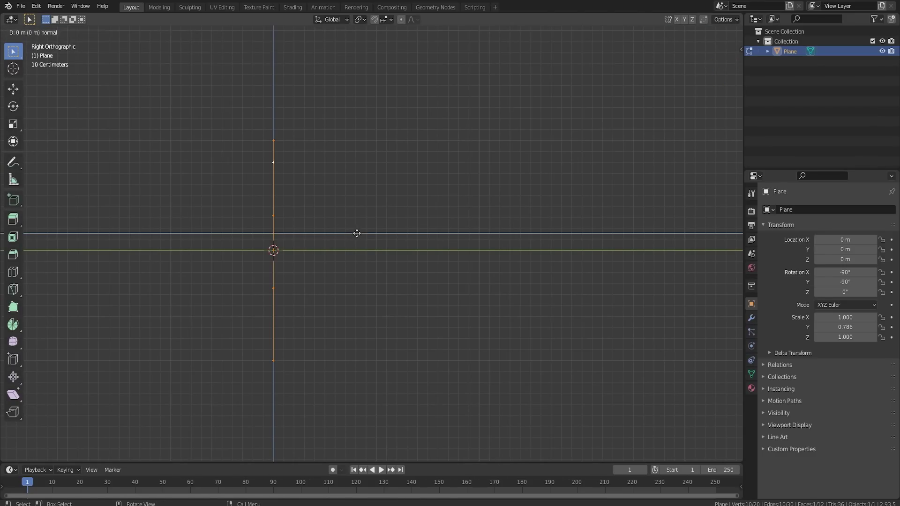
pyautogui.click(373, 237)
# - Delete the front and back faces of the extruded shape, leaving only its rim
pyautogui.moveTo(374, 237); pyautogui.dragTo(331, 203, button='middle')
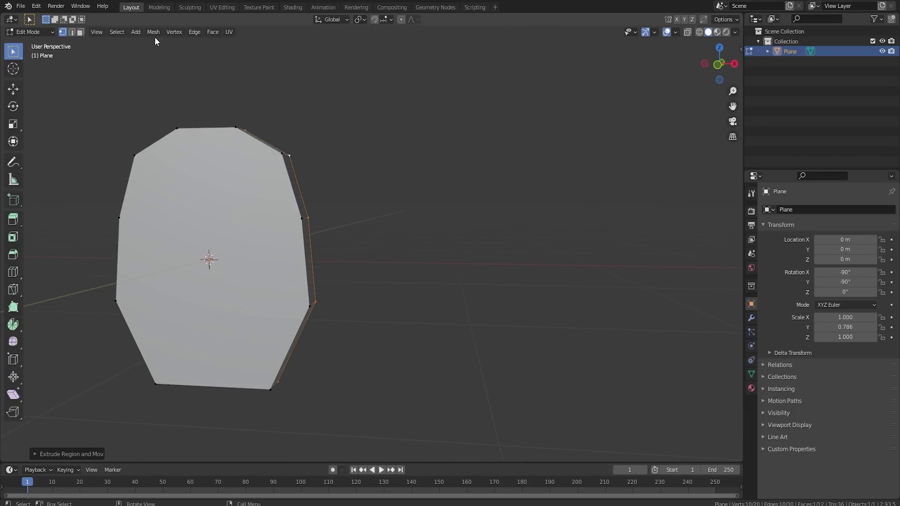
pyautogui.click(80, 32)
pyautogui.click(206, 207)
pyautogui.press('x')
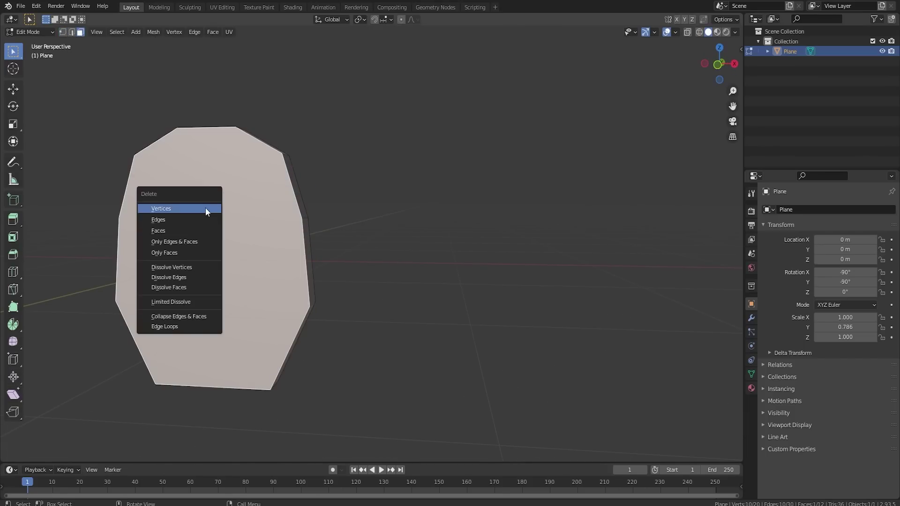
pyautogui.click(193, 229)
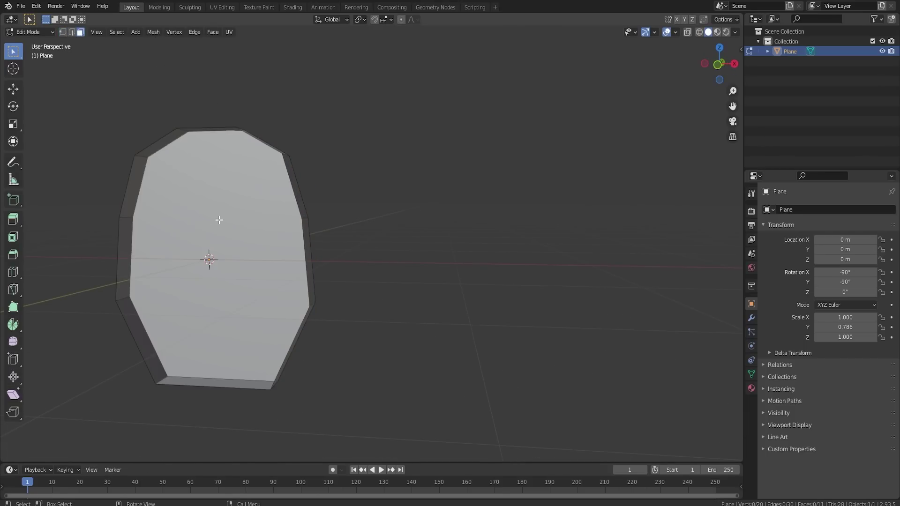
pyautogui.press('x')
pyautogui.click(219, 219)
# - Delete the bottom face of the rim so the arch is open at its base
pyautogui.click(223, 380)
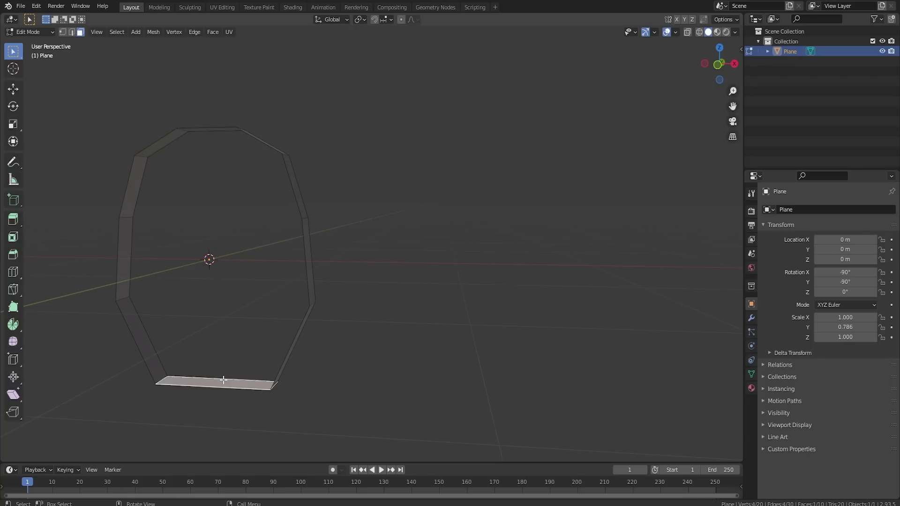
pyautogui.press('x')
pyautogui.click(225, 379)
pyautogui.moveTo(225, 379); pyautogui.dragTo(346, 305, button='middle')
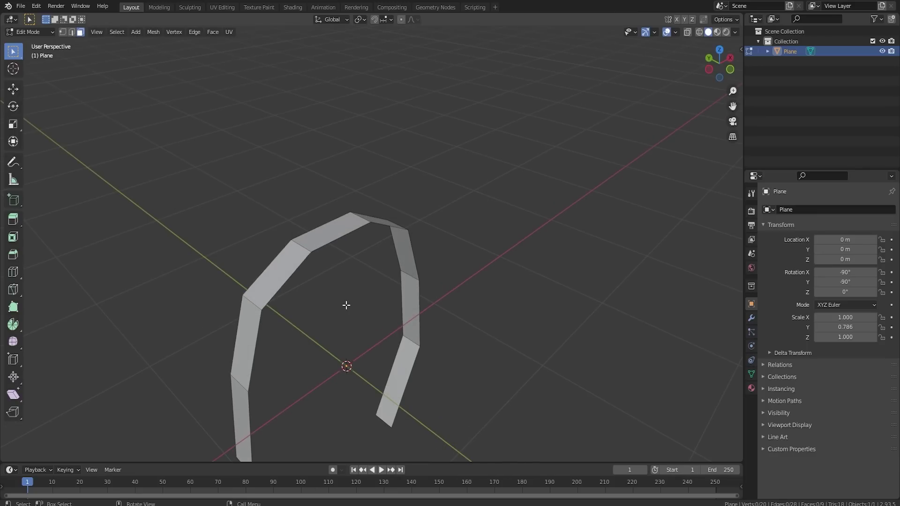
# - Delete the topmost face of the arch rim to split it into two separate sides
pyautogui.click(337, 233)
pyautogui.press('x')
pyautogui.click(338, 233)
pyautogui.moveTo(374, 242); pyautogui.dragTo(445, 242, button='middle')
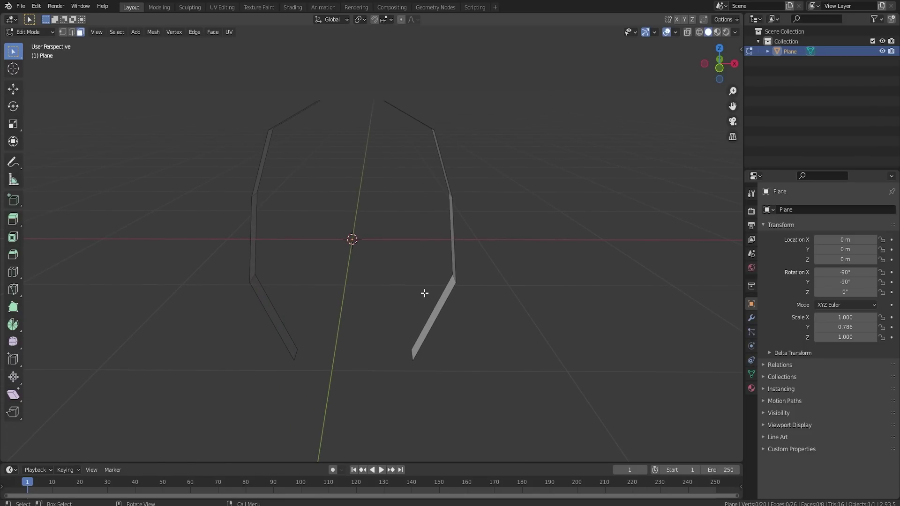
# - Extrude all faces of both sides outward along their normals by about 0.35 m
pyautogui.press('a')
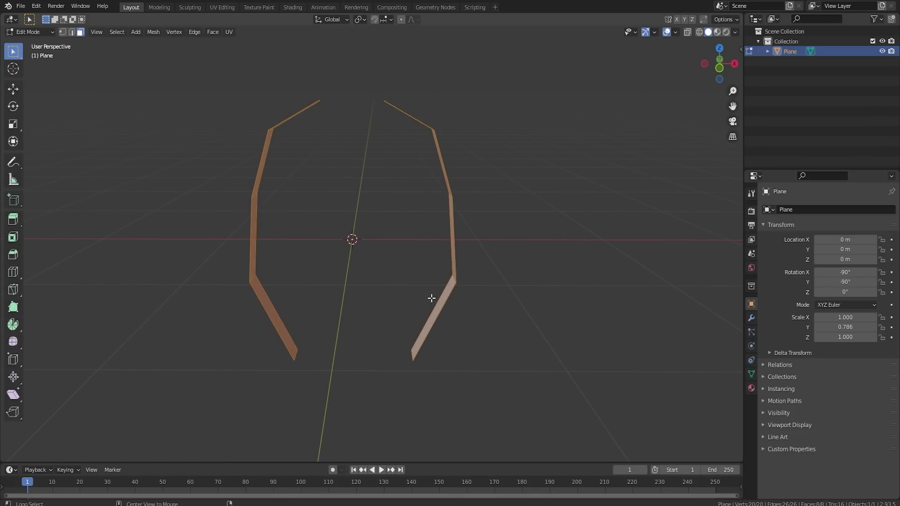
pyautogui.hotkey('alt', 'e')
pyautogui.click(429, 308)
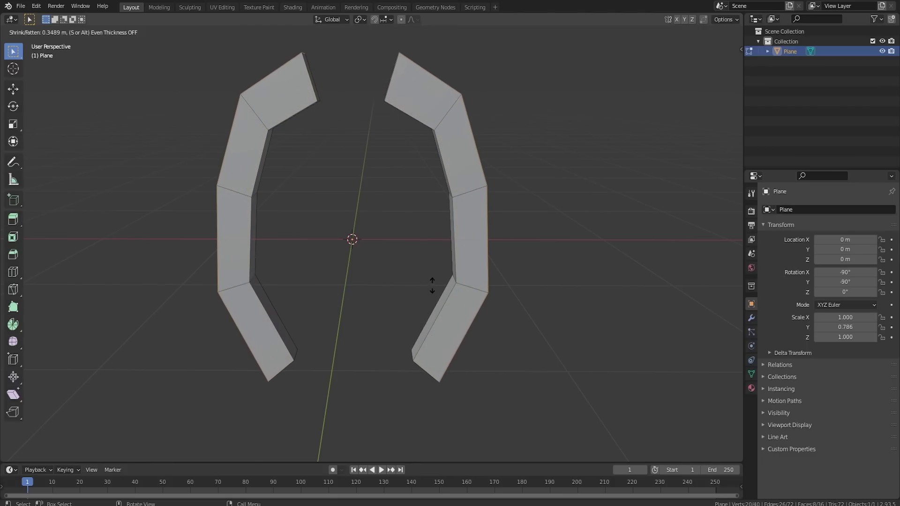
pyautogui.click(432, 287)
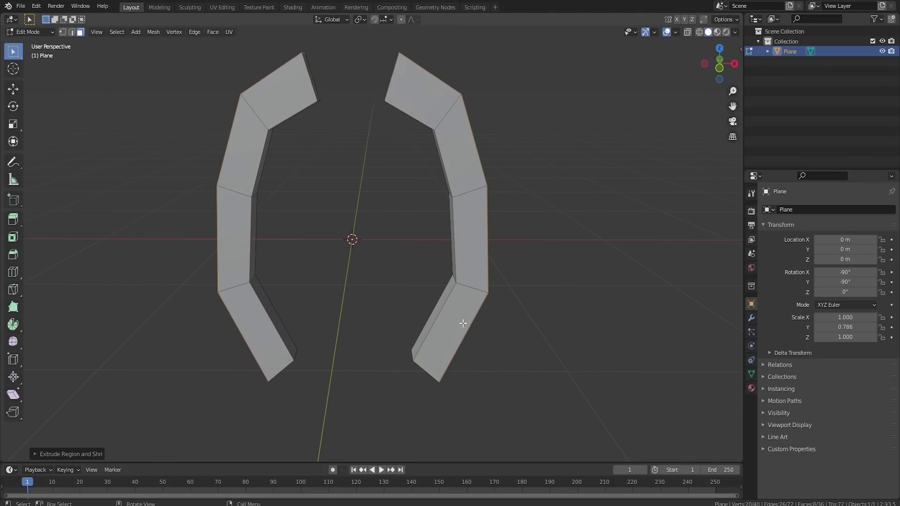
# - Raise the outer bottom edges of both legs level with the inner ones in front view and spread them apart along X
pyautogui.click(71, 32)
pyautogui.moveTo(285, 233); pyautogui.dragTo(345, 231, button='middle')
pyautogui.click(341, 292)
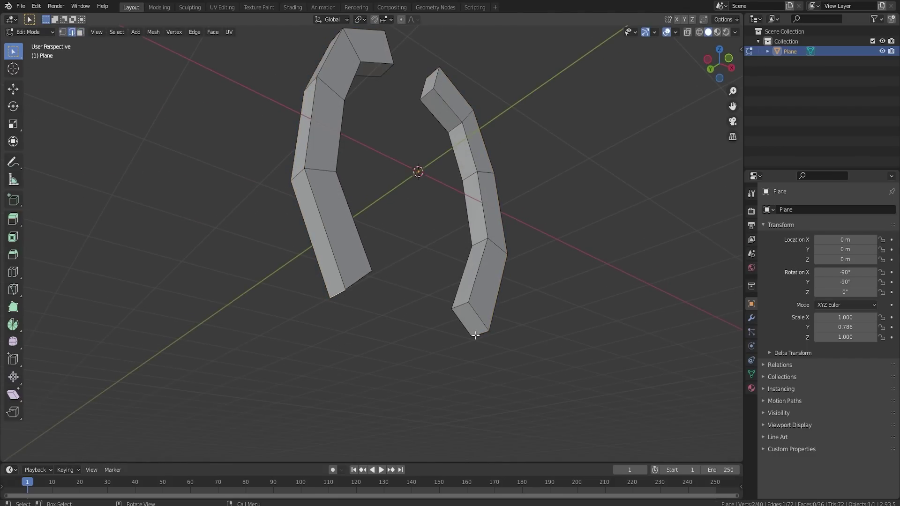
pyautogui.keyDown('shift'); pyautogui.click(483, 333); pyautogui.keyUp('shift')
pyautogui.keyDown('alt'); pyautogui.moveTo(445, 278); pyautogui.dragTo(479, 277, button='middle'); pyautogui.keyUp('alt')
pyautogui.press('KP_1')
pyautogui.scroll(3, 484, 274)
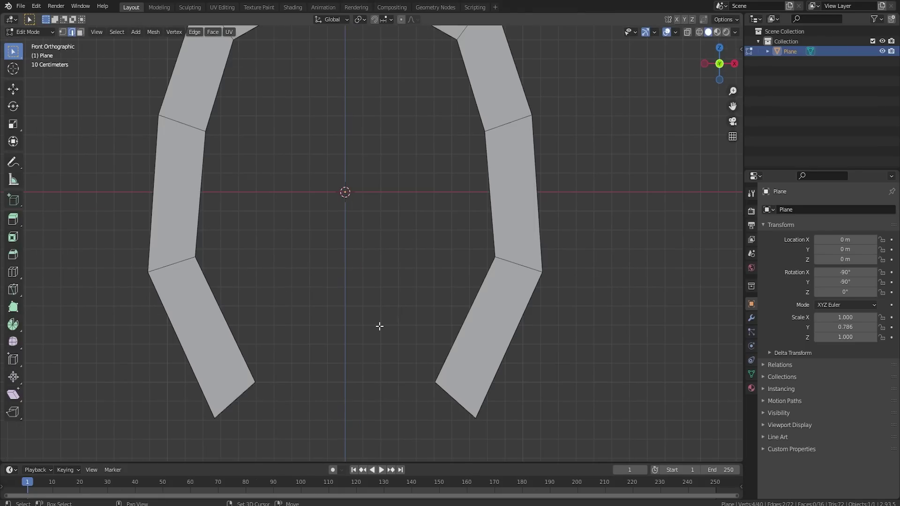
pyautogui.click(13, 89)
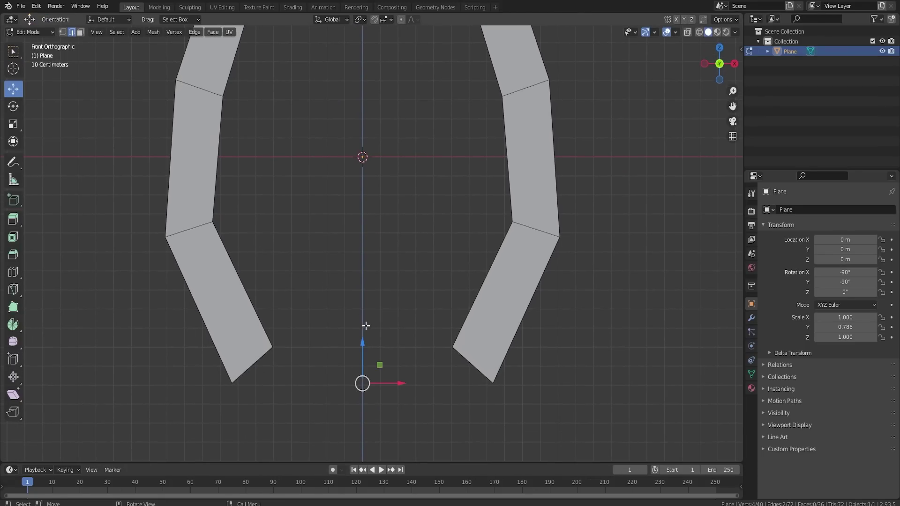
pyautogui.moveTo(363, 342); pyautogui.dragTo(364, 302)
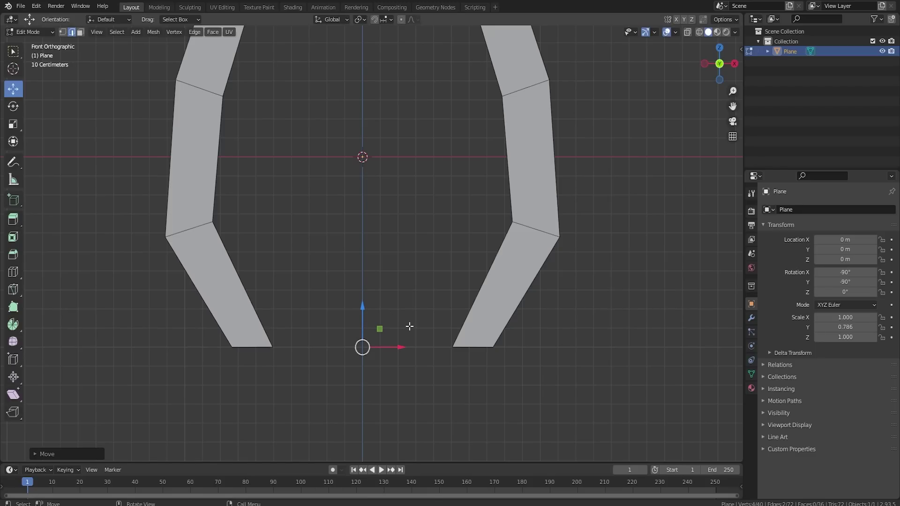
pyautogui.press('s')
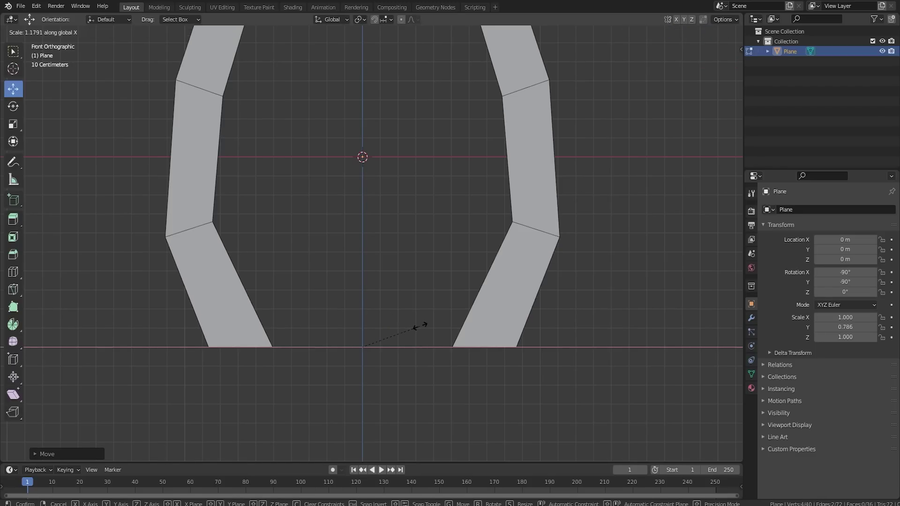
pyautogui.click(440, 339)
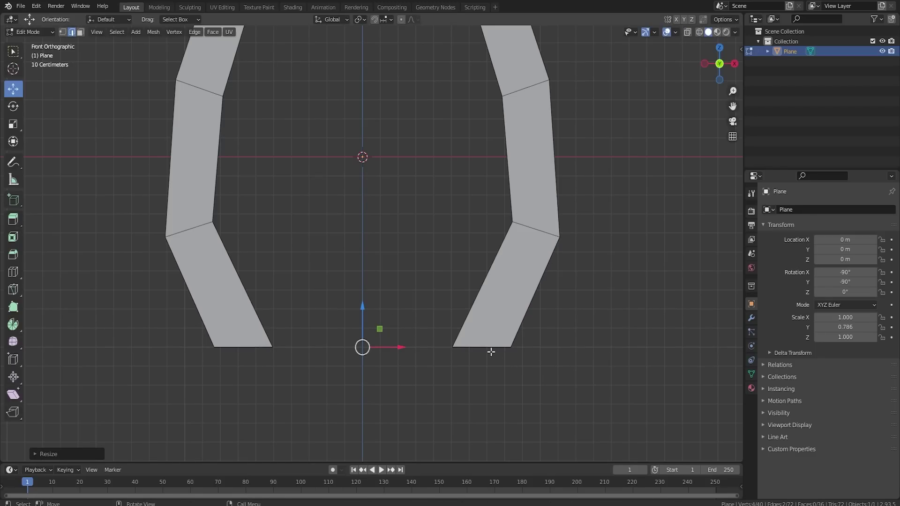
# - Add one centred loop cut across the lowest segment of each leg
pyautogui.moveTo(491, 352); pyautogui.dragTo(536, 333, button='middle')
pyautogui.hotkey('ctrl', 'r')
pyautogui.click(536, 335)
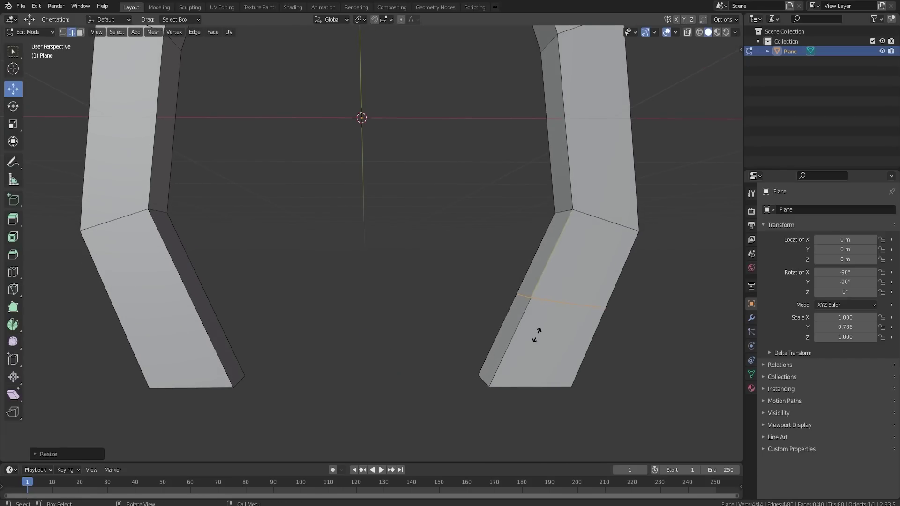
pyautogui.click(539, 335)
pyautogui.hotkey('ctrl', 'r')
pyautogui.click(164, 301)
pyautogui.click(164, 301)
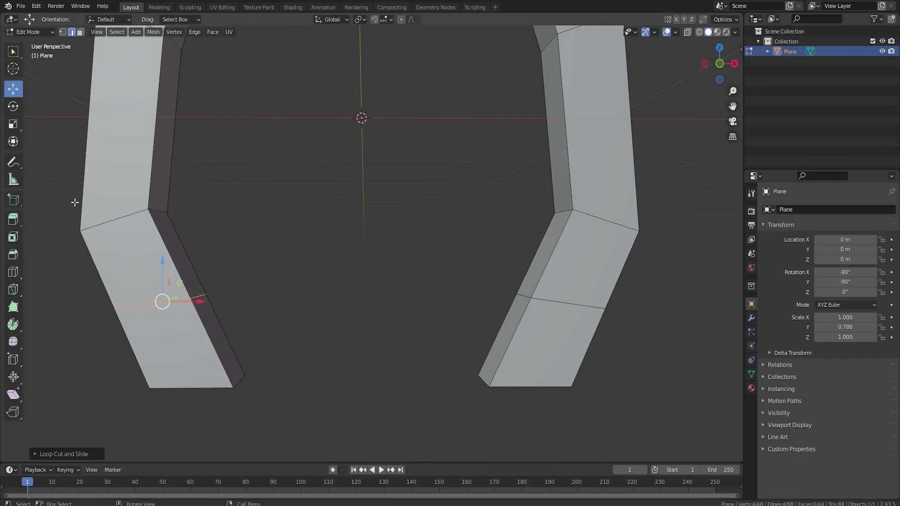
# - Select the ring of faces around the lowest segment of both legs
pyautogui.click(80, 32)
pyautogui.keyDown('alt'); pyautogui.click(216, 346); pyautogui.keyUp('alt')
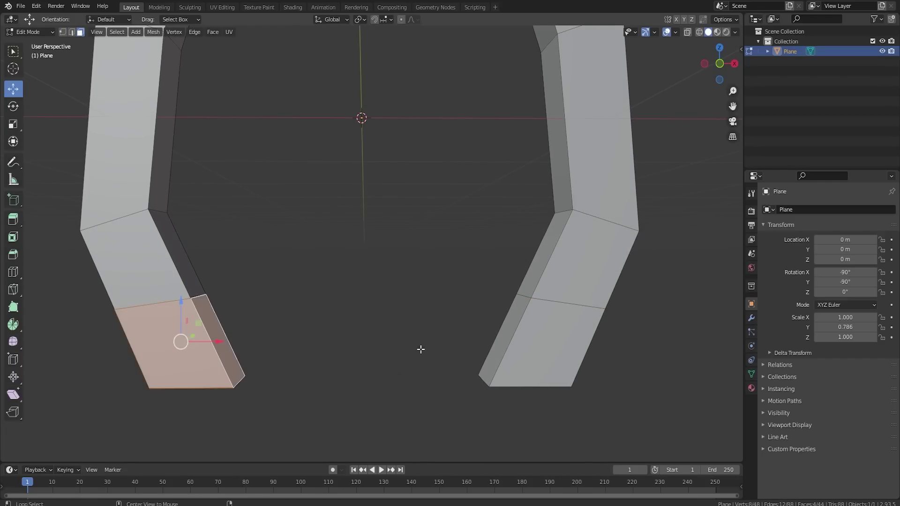
pyautogui.keyDown('alt'); pyautogui.keyDown('shift'); pyautogui.click(517, 327); pyautogui.keyUp('shift'); pyautogui.keyUp('alt')
# - Extrude the selected face rings outward along their normals to thicken the feet
pyautogui.hotkey('alt', 'e')
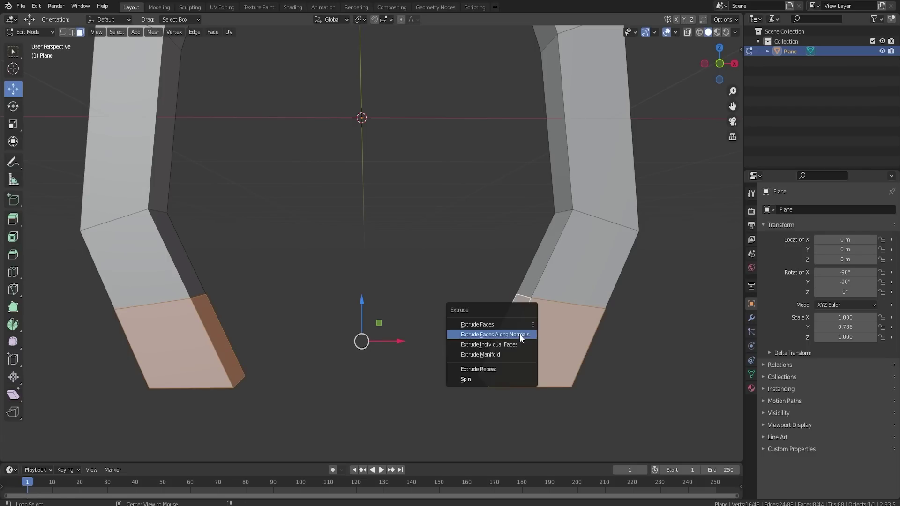
pyautogui.click(520, 334)
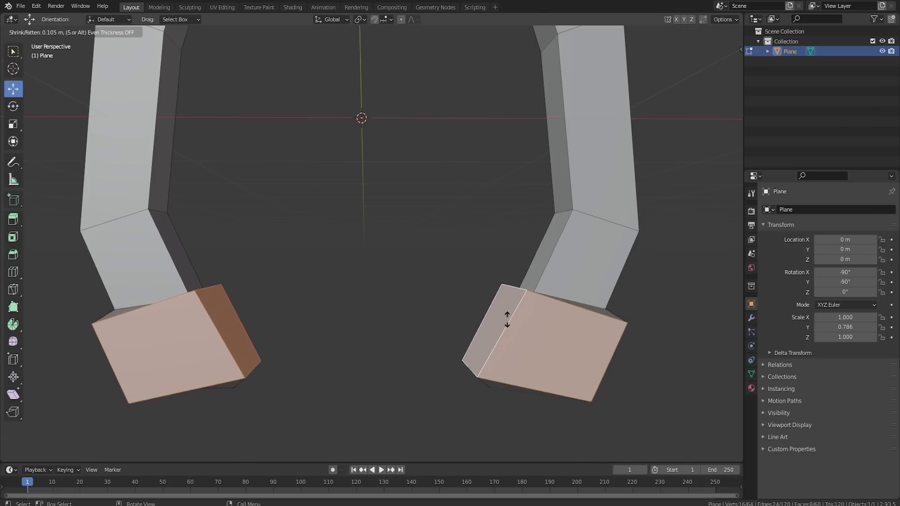
pyautogui.click(510, 329)
pyautogui.hotkey('alt', 'e')
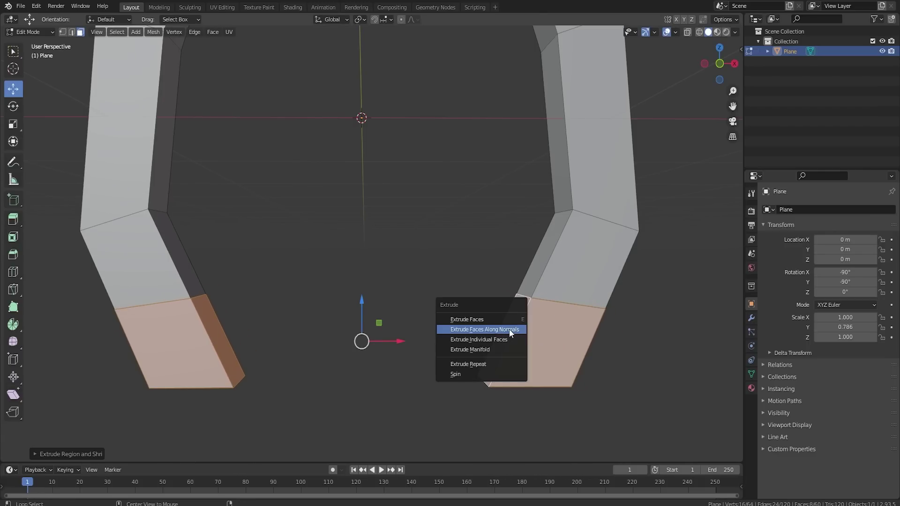
pyautogui.click(509, 329)
pyautogui.click(385, 321)
# - Raise the outer bottom edges of both feet level with their inner bottom edges in front view
pyautogui.moveTo(384, 321); pyautogui.dragTo(427, 313, button='middle')
pyautogui.moveTo(238, 347); pyautogui.dragTo(254, 344, button='middle')
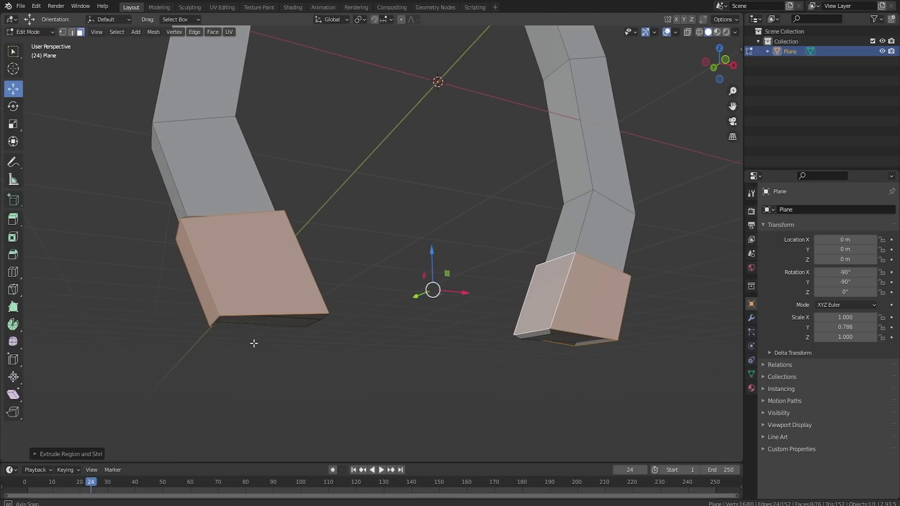
pyautogui.click(214, 322)
pyautogui.press('2')
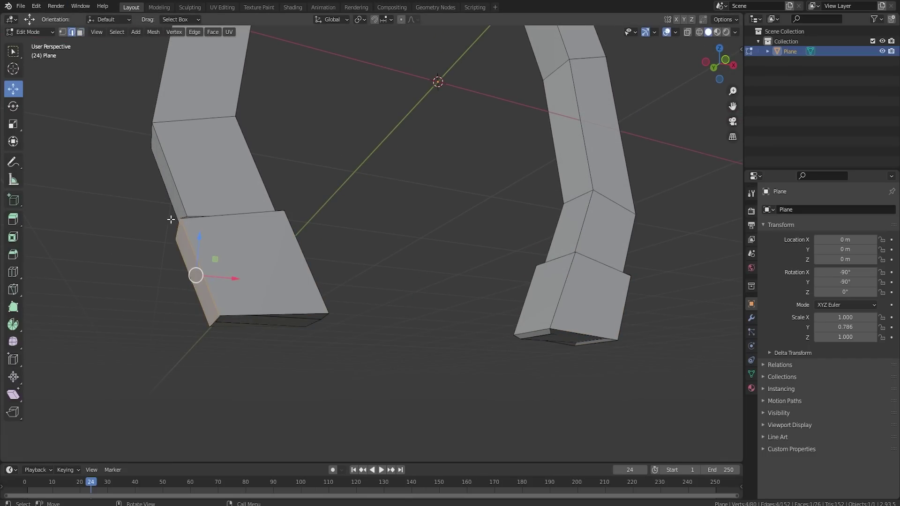
pyautogui.click(217, 322)
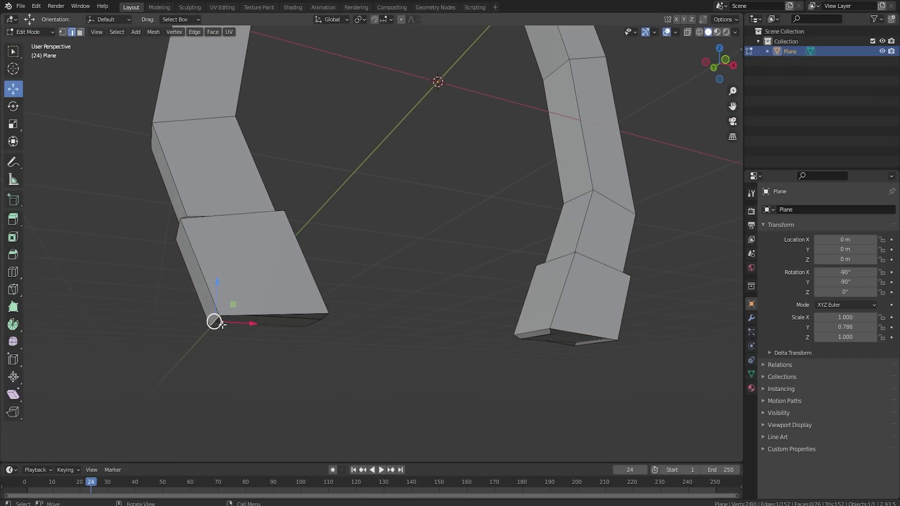
pyautogui.keyDown('shift'); pyautogui.click(606, 343); pyautogui.keyUp('shift')
pyautogui.keyDown('alt'); pyautogui.moveTo(633, 344); pyautogui.dragTo(596, 345, button='middle'); pyautogui.keyUp('alt')
pyautogui.scroll(2, 595, 346)
pyautogui.keyDown('shift'); pyautogui.moveTo(480, 362); pyautogui.dragTo(422, 331, button='middle'); pyautogui.keyUp('shift')
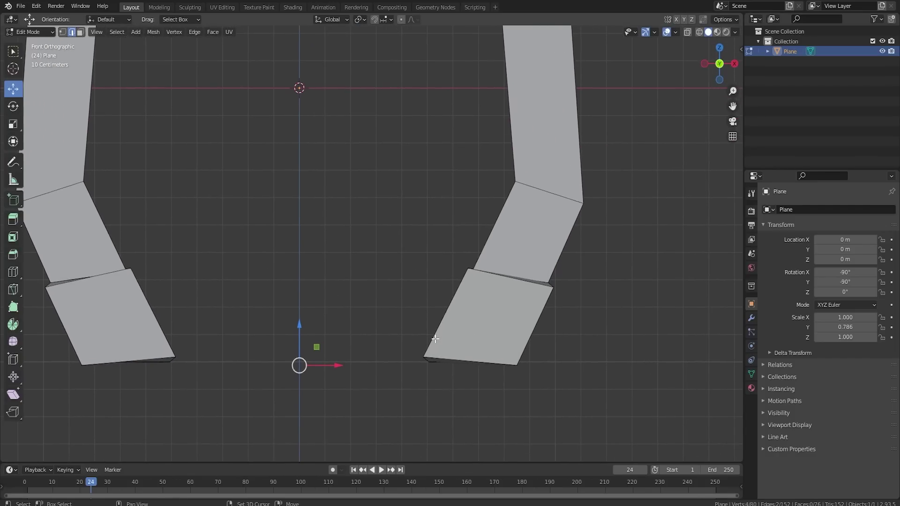
pyautogui.press('g')
pyautogui.click(291, 328)
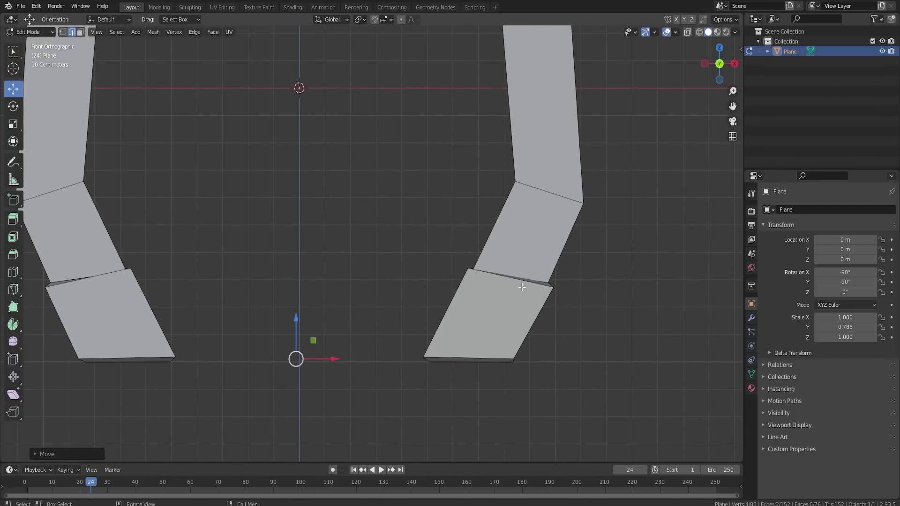
# - Lower the inner top edges of both foot blocks slightly along Z in front view
pyautogui.moveTo(581, 271); pyautogui.dragTo(565, 286, button='middle')
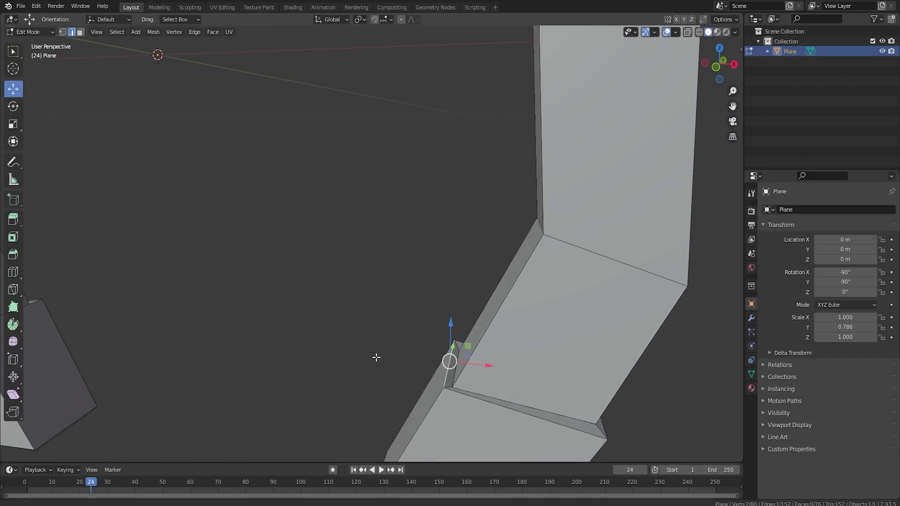
pyautogui.keyDown('shift'); pyautogui.moveTo(376, 358); pyautogui.dragTo(480, 341, button='middle'); pyautogui.keyUp('shift')
pyautogui.keyDown('shift'); pyautogui.click(150, 289); pyautogui.keyUp('shift')
pyautogui.press('KP_1')
pyautogui.moveTo(402, 213); pyautogui.dragTo(402, 222)
pyautogui.moveTo(403, 221)
pyautogui.mouseDown(button='middle')
pyautogui.moveTo(448, 227)
pyautogui.moveTo(413, 227)
pyautogui.mouseUp(button='middle')
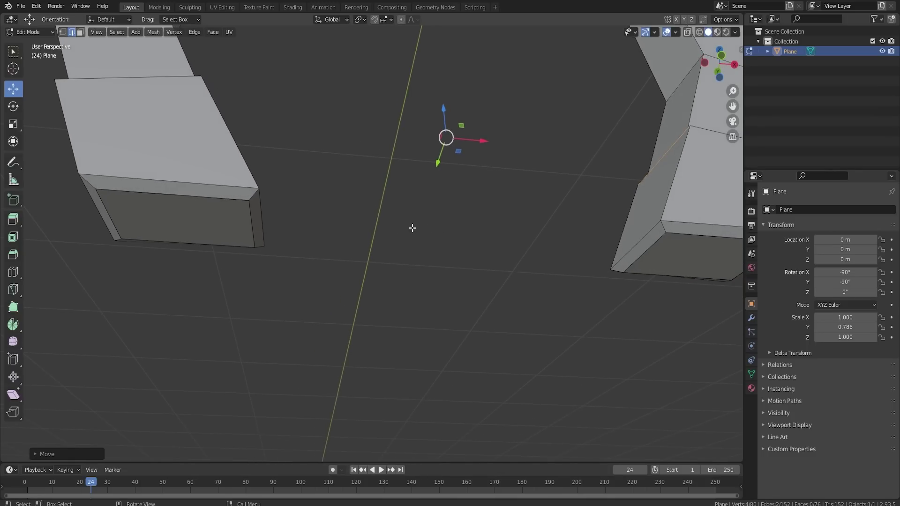
# - Nudge the bottom faces of both feet slightly along Z in front view
pyautogui.click(80, 32)
pyautogui.click(166, 227)
pyautogui.keyDown('shift'); pyautogui.click(715, 261); pyautogui.keyUp('shift')
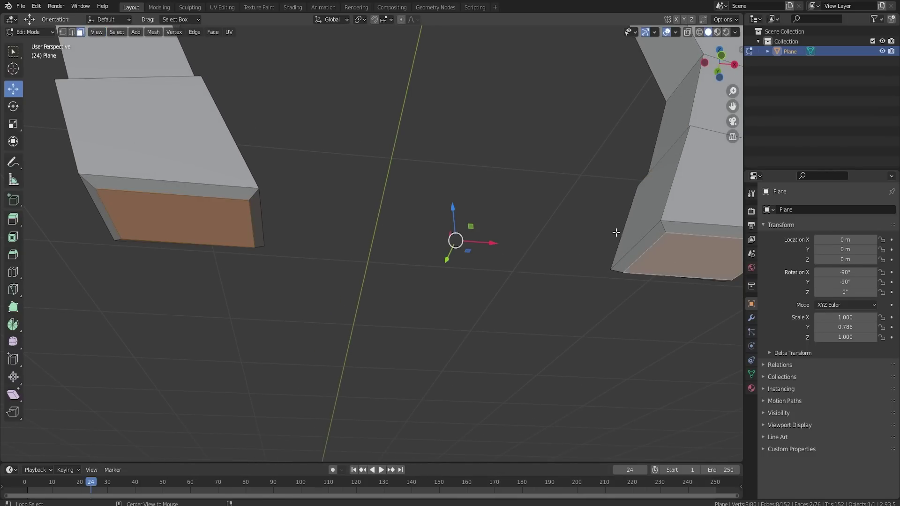
pyautogui.press('KP_1')
pyautogui.moveTo(408, 305); pyautogui.dragTo(406, 303)
pyautogui.moveTo(407, 303); pyautogui.dragTo(484, 306, button='middle')
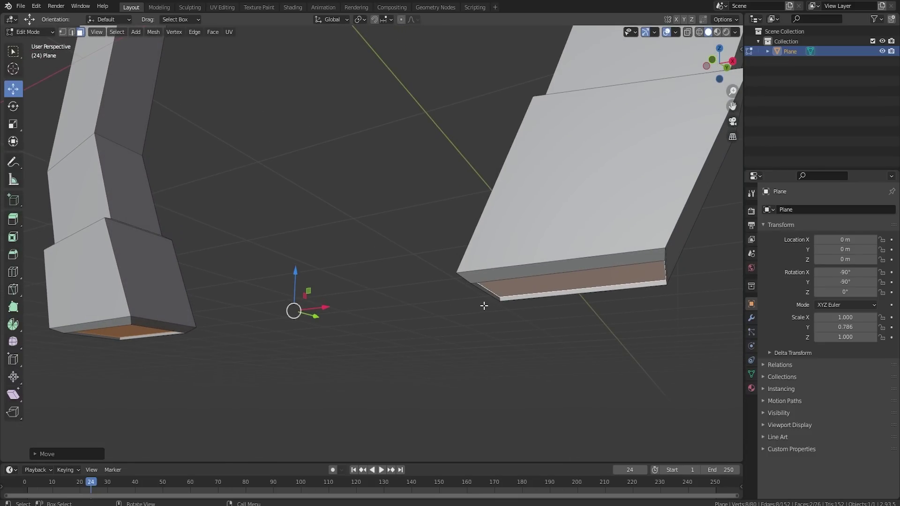
# - Undo the foot edge and face moves and both foot extrusions, back to the selected unextruded face rings
pyautogui.hotkey('ctrl', 'z')
pyautogui.hotkey('ctrl', 'z')
pyautogui.hotkey('ctrl', 'z')
pyautogui.hotkey('ctrl', 'z')
pyautogui.hotkey('ctrl', 'z')
pyautogui.hotkey('ctrl', 'z')
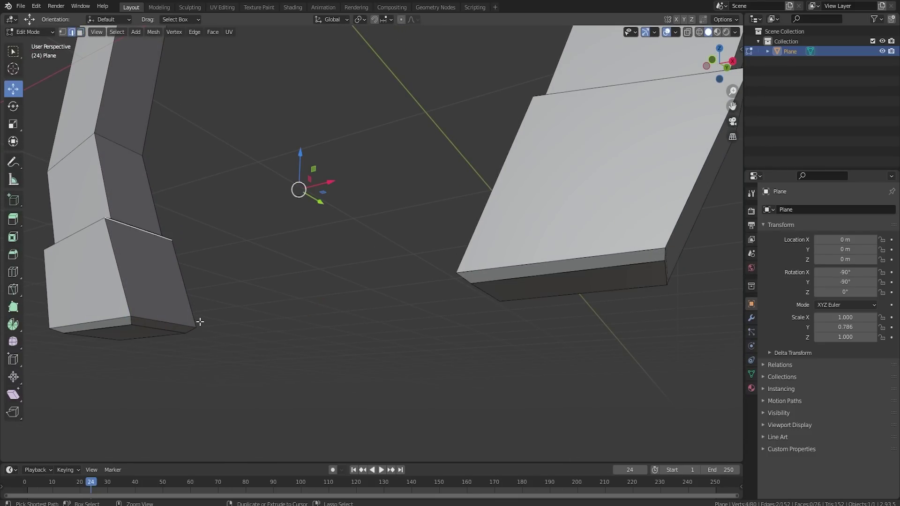
pyautogui.hotkey('ctrl', 'z')
pyautogui.hotkey('ctrl', 'z')
pyautogui.hotkey('ctrl', 'z')
pyautogui.hotkey('ctrl', 'z')
pyautogui.hotkey('ctrl', 'z')
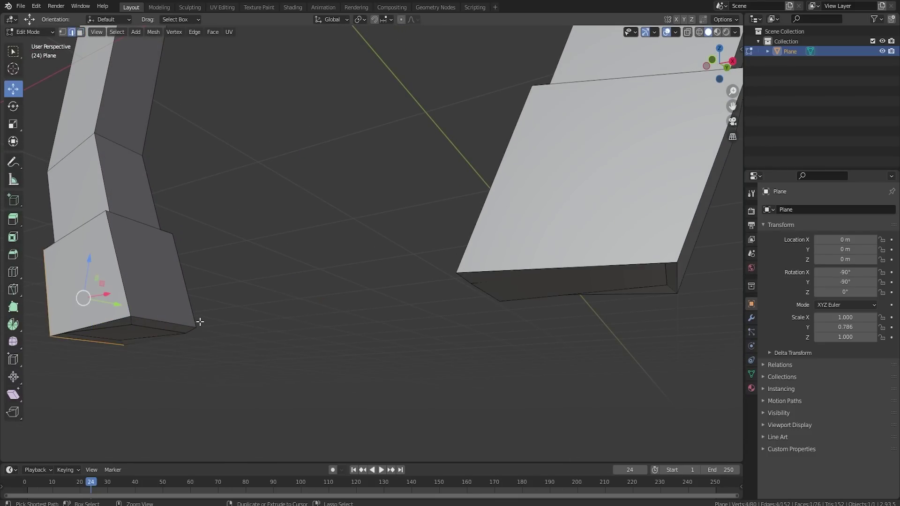
pyautogui.hotkey('ctrl', 'z')
pyautogui.hotkey('ctrl', 'z')
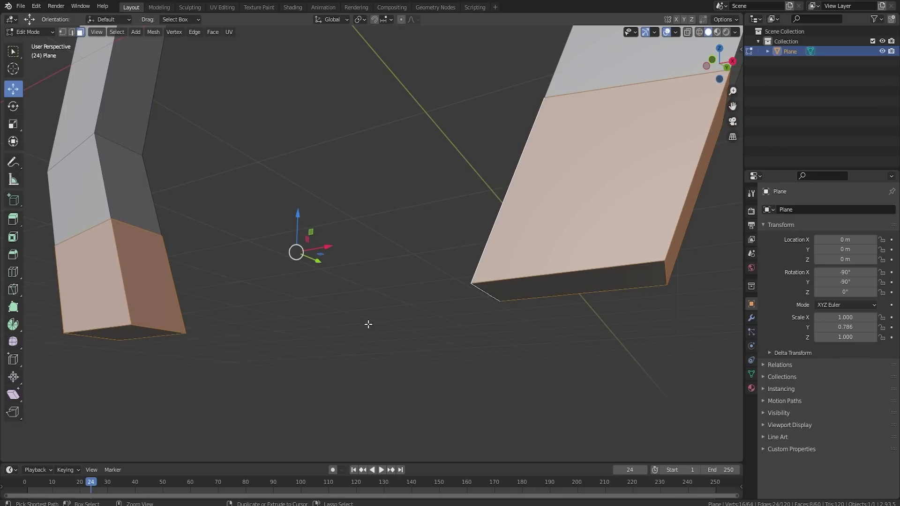
pyautogui.hotkey('ctrl', 'z')
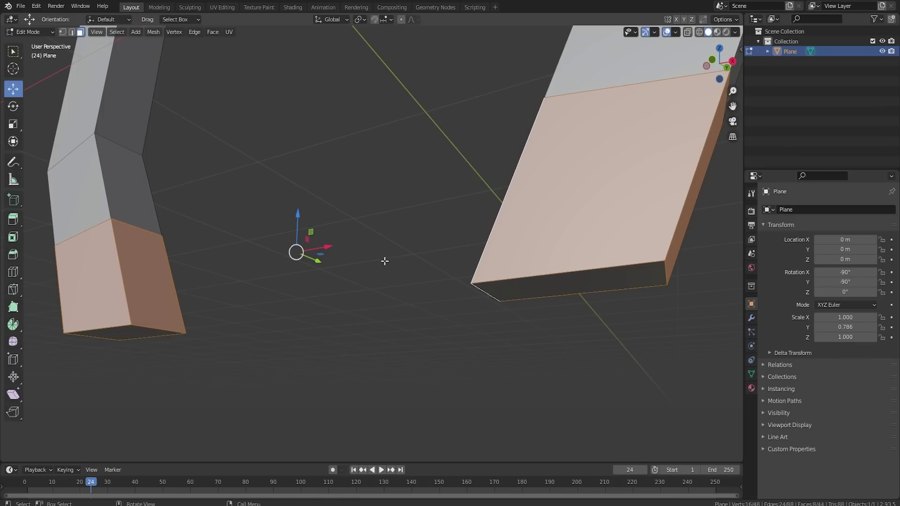
# - Try extruding the face rings together with the bottom faces of both legs and fattening them outward, and undo it
pyautogui.keyDown('shift'); pyautogui.click(570, 282); pyautogui.keyUp('shift')
pyautogui.keyDown('shift'); pyautogui.click(134, 331); pyautogui.keyUp('shift')
pyautogui.press('e')
pyautogui.rightClick(208, 342)
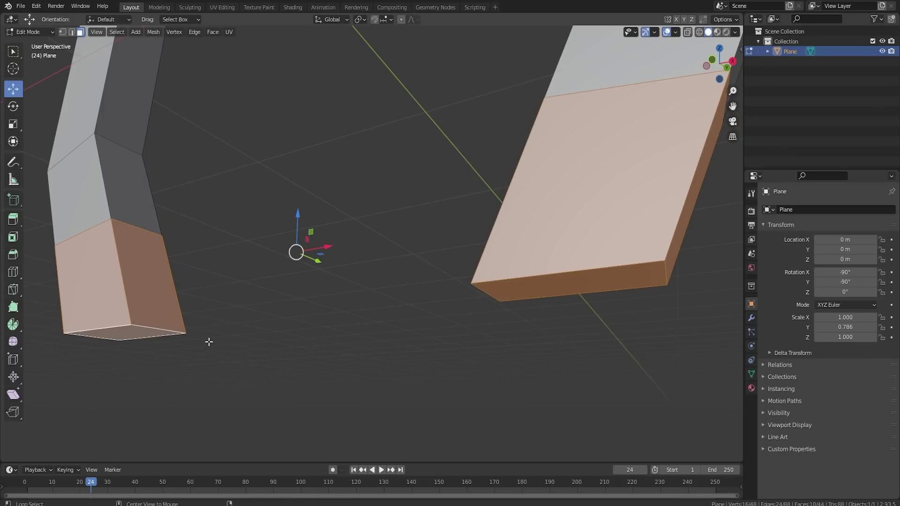
pyautogui.hotkey('alt', 's')
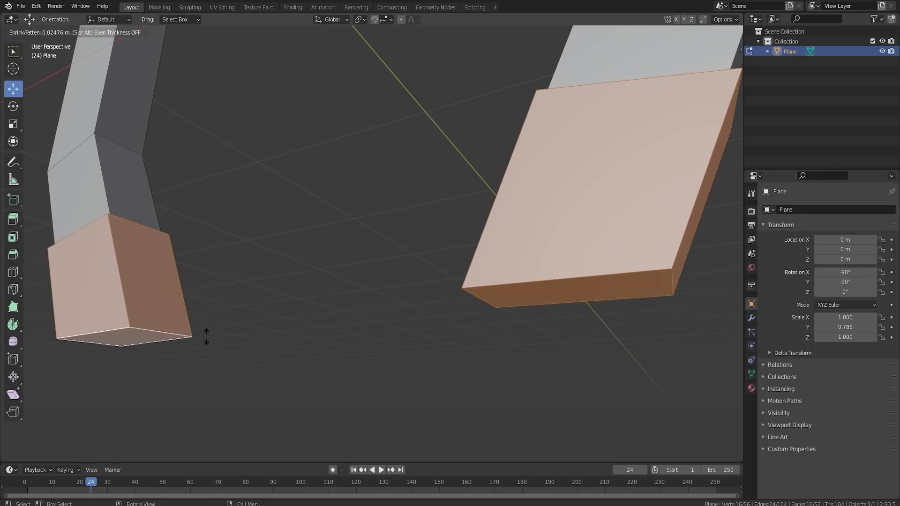
pyautogui.click(202, 334)
pyautogui.moveTo(202, 335); pyautogui.dragTo(398, 327, button='middle')
pyautogui.hotkey('ctrl', 'z')
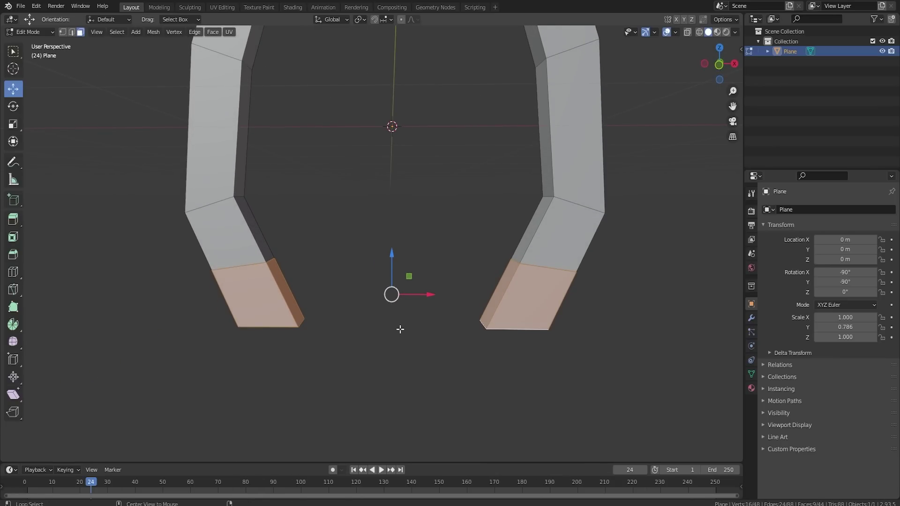
# - Extrude the lowest segment of both legs, bottom faces included, outward along its normals to form larger foot blocks
pyautogui.moveTo(400, 330); pyautogui.dragTo(468, 315, button='middle')
pyautogui.hotkey('alt', 'e')
pyautogui.click(351, 328)
pyautogui.click(350, 317)
pyautogui.click(460, 341)
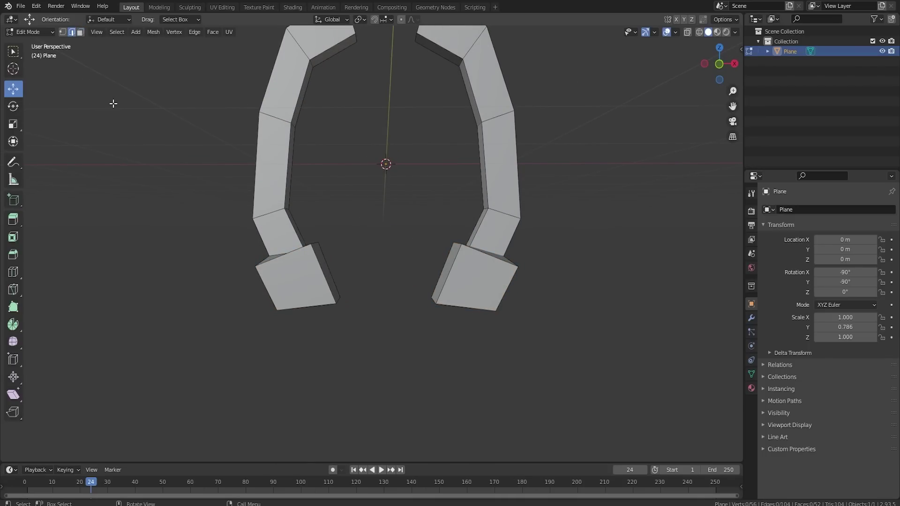
# - Select the outer bottom edges of both foot blocks and raise them along Z in front view to level the bases
pyautogui.moveTo(113, 103); pyautogui.dragTo(325, 207, button='middle')
pyautogui.click(357, 254)
pyautogui.keyDown('shift'); pyautogui.click(494, 305); pyautogui.keyUp('shift')
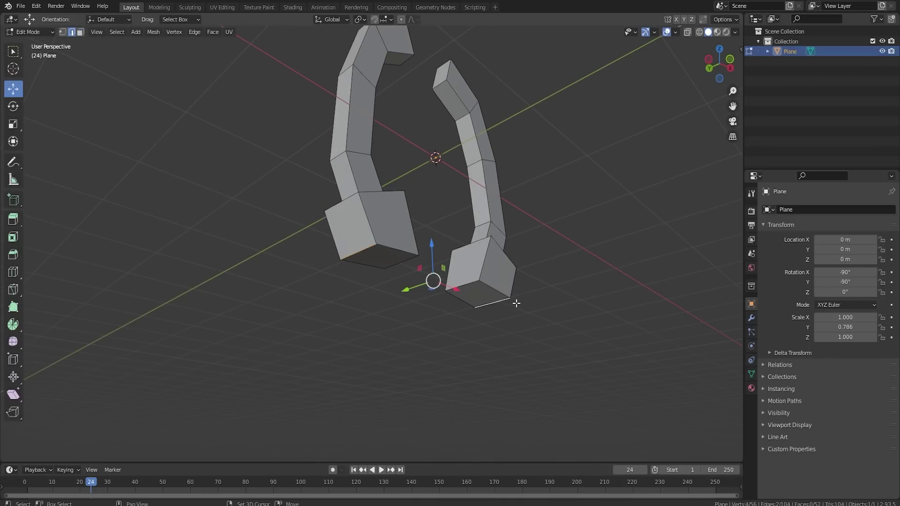
pyautogui.press('KP_3')
pyautogui.press('KP_1')
pyautogui.scroll(7, 462, 303)
pyautogui.keyDown('shift'); pyautogui.moveTo(462, 303); pyautogui.dragTo(566, 230, button='middle'); pyautogui.keyUp('shift')
pyautogui.moveTo(527, 328); pyautogui.dragTo(527, 307)
pyautogui.moveTo(499, 305); pyautogui.dragTo(310, 237, button='middle')
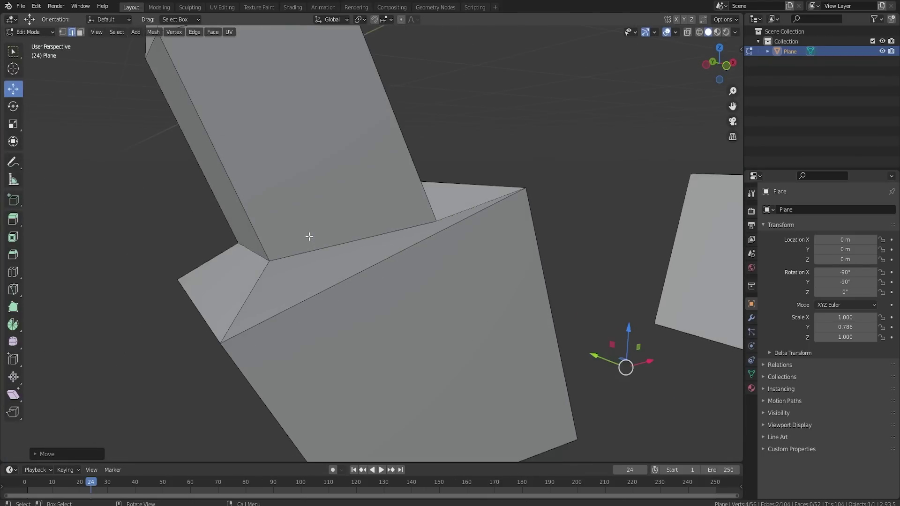
# - Select the outer top edges of both foot blocks and lower them slightly along Z in front view
pyautogui.click(197, 317)
pyautogui.scroll(-6, 422, 283)
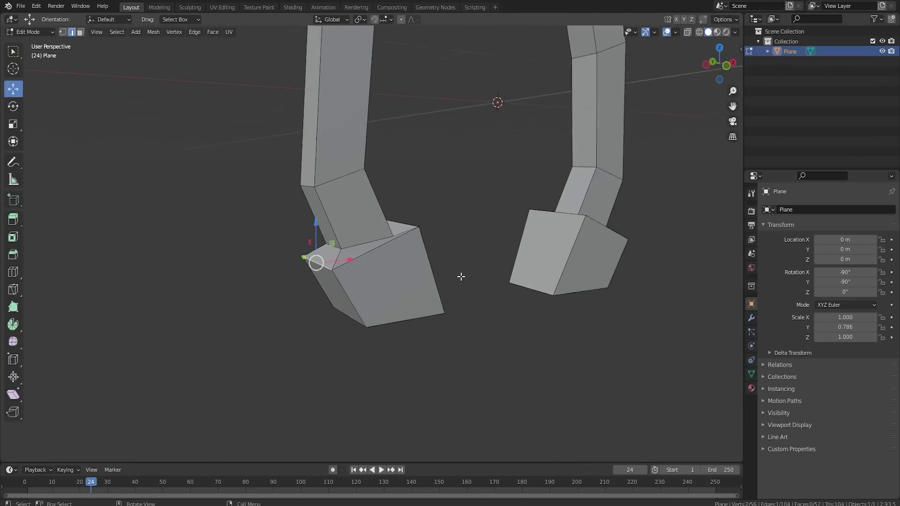
pyautogui.moveTo(549, 253); pyautogui.dragTo(467, 262, button='middle')
pyautogui.keyDown('shift'); pyautogui.click(506, 296); pyautogui.keyUp('shift')
pyautogui.press('KP_1')
pyautogui.moveTo(432, 194); pyautogui.dragTo(432, 200)
pyautogui.moveTo(471, 209); pyautogui.dragTo(530, 305, button='middle')
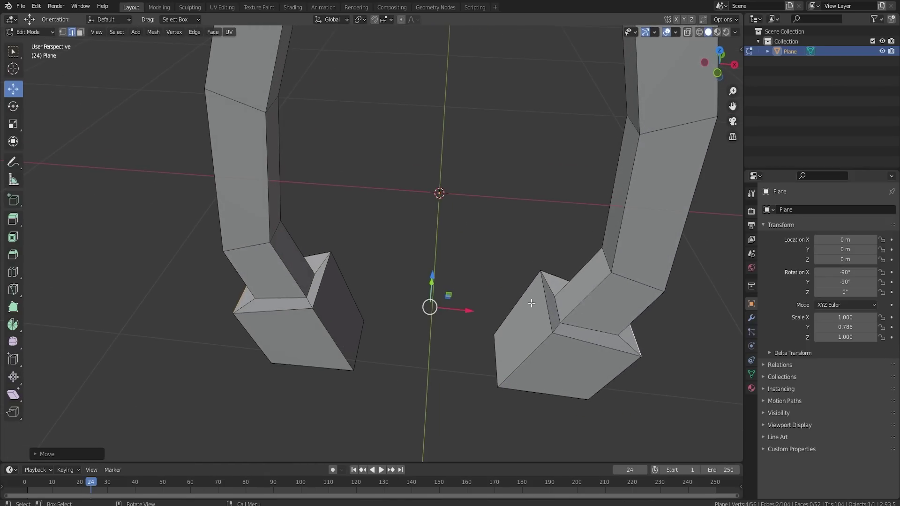
pyautogui.click(547, 308)
pyautogui.keyDown('shift'); pyautogui.click(328, 275); pyautogui.keyUp('shift')
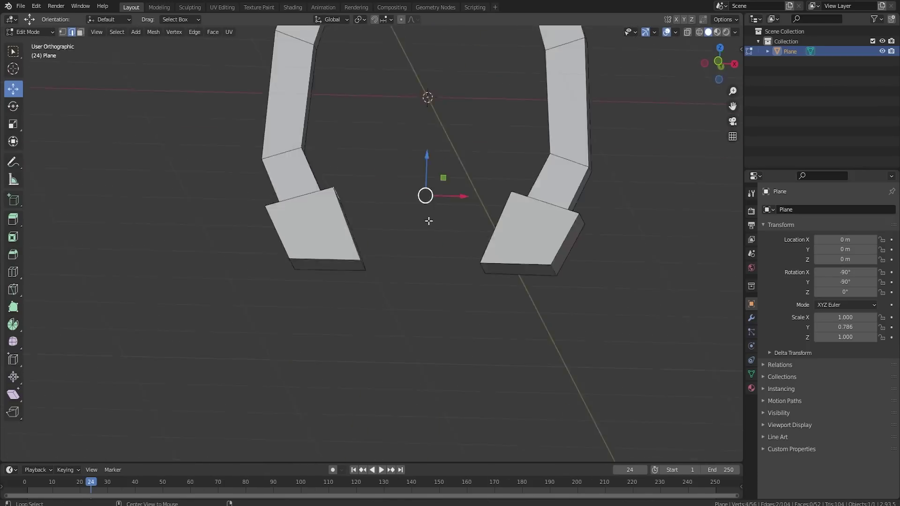
pyautogui.press('KP_1')
pyautogui.hotkey('alt', 'a')
# - Examine the overall shape of the two arch halves from the front and at an angle, in edit and object mode
pyautogui.scroll(-3, 519, 280)
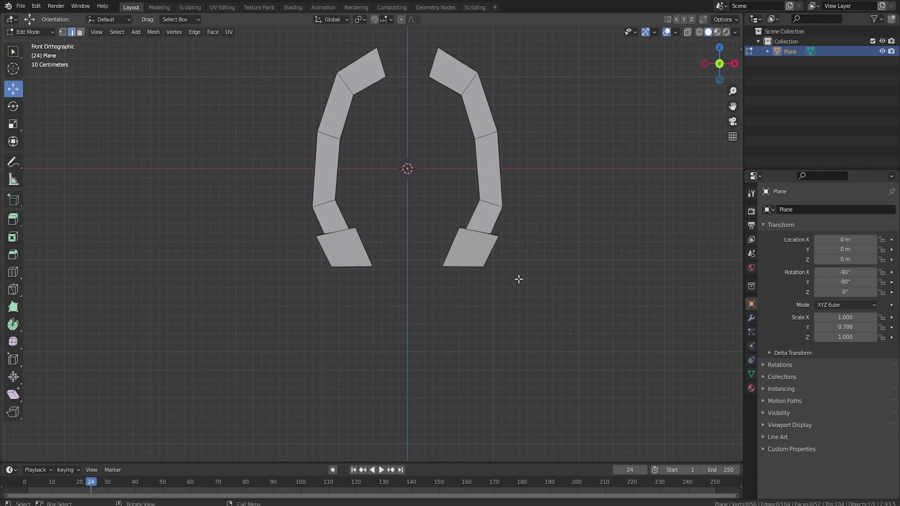
pyautogui.moveTo(519, 280)
pyautogui.mouseDown(button='middle')
pyautogui.moveTo(446, 297)
pyautogui.moveTo(457, 304)
pyautogui.moveTo(518, 288)
pyautogui.mouseUp(button='middle')
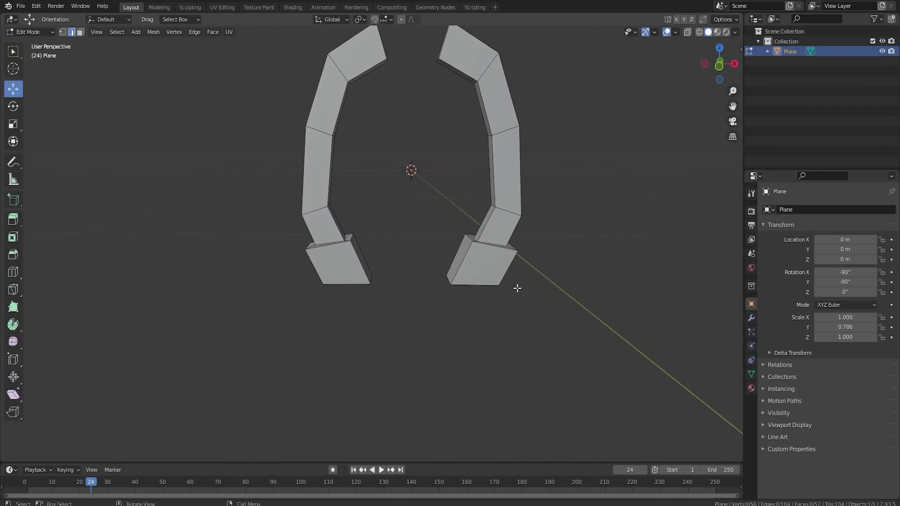
pyautogui.moveTo(499, 222); pyautogui.dragTo(477, 211, button='middle')
pyautogui.press('Tab')
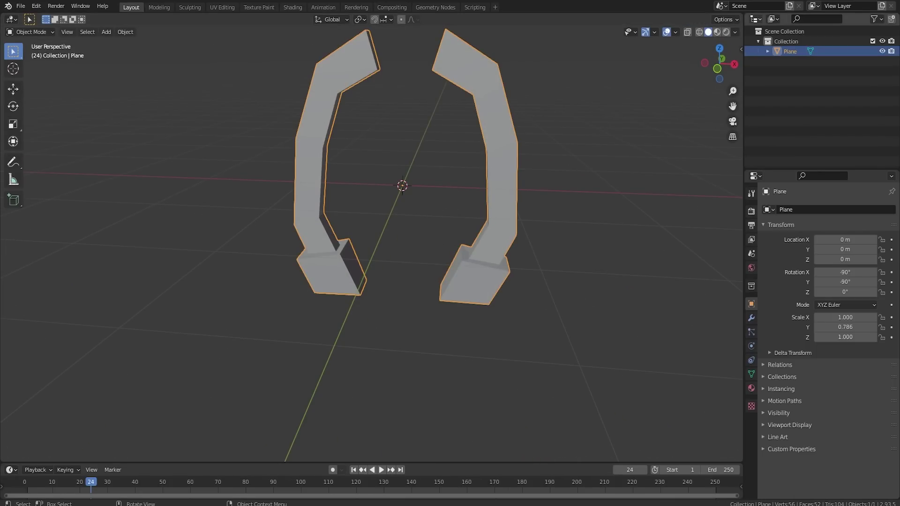
pyautogui.press('Tab')
pyautogui.scroll(1, 455, 72)
pyautogui.keyDown('shift'); pyautogui.moveTo(454, 72); pyautogui.dragTo(488, 187, button='middle'); pyautogui.keyUp('shift')
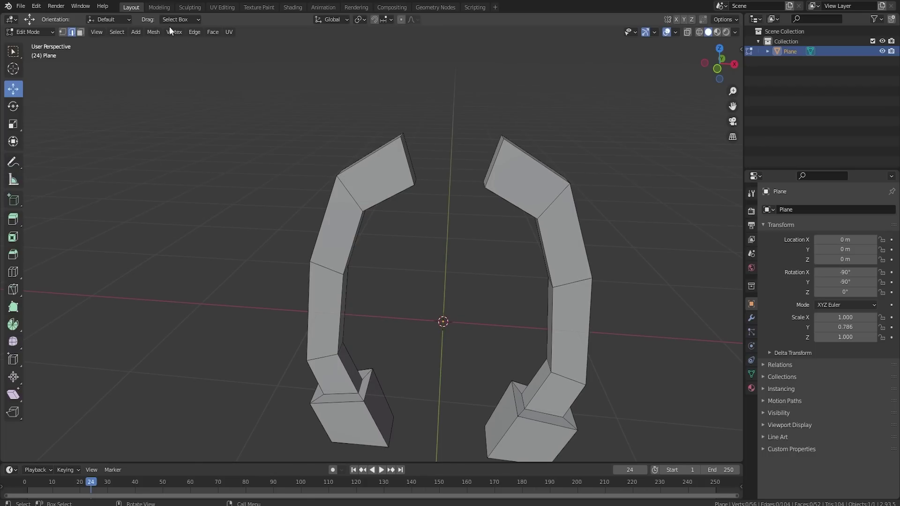
# - Reshape the right arm's tip by moving its front lower vertex outward along X and shifting its top vertices outward and down
pyautogui.click(486, 190)
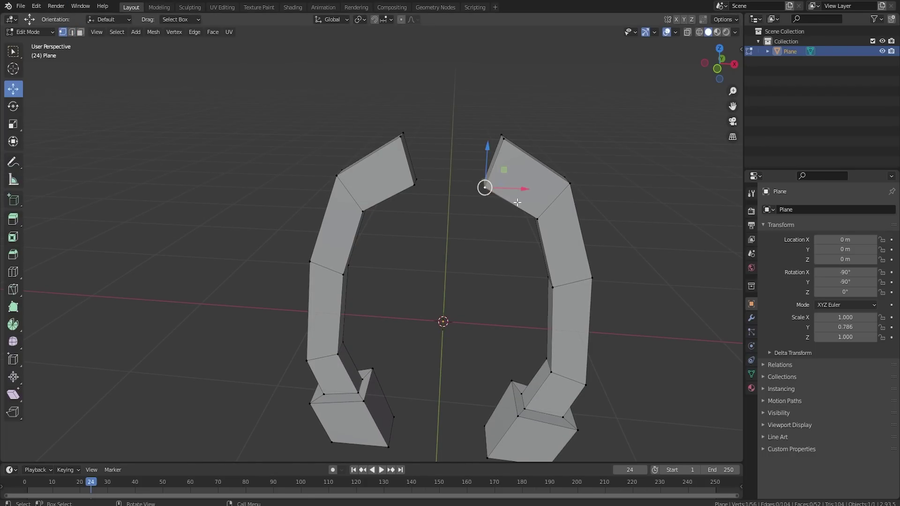
pyautogui.scroll(3, 526, 206)
pyautogui.moveTo(605, 148); pyautogui.dragTo(632, 145)
pyautogui.moveTo(588, 72); pyautogui.dragTo(616, 53)
pyautogui.click(615, 97)
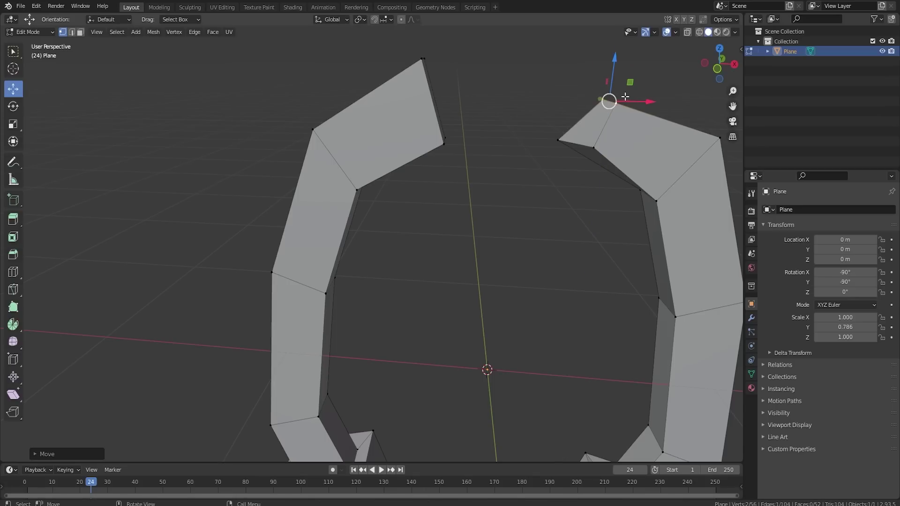
pyautogui.press('g')
pyautogui.press('x')
pyautogui.click(614, 100)
# - Raise the two lower vertices of the left arm's tip to narrow its end
pyautogui.click(420, 60)
pyautogui.moveTo(490, 109); pyautogui.dragTo(462, 121, button='middle')
pyautogui.click(372, 178)
pyautogui.keyDown('shift'); pyautogui.click(391, 167); pyautogui.keyUp('shift')
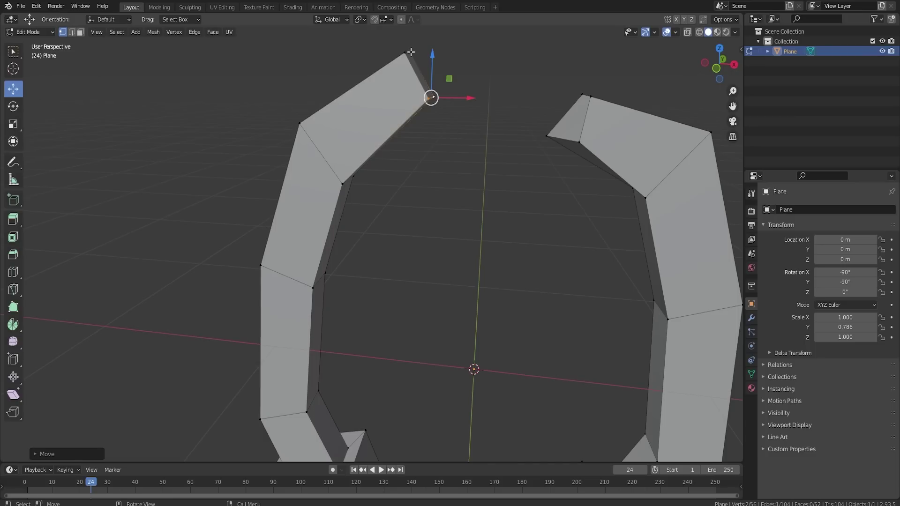
# - Lower the two top vertices of the left arm's tip one at a time along Z
pyautogui.click(405, 53)
pyautogui.moveTo(460, 62); pyautogui.dragTo(417, 122, button='middle')
pyautogui.press('g')
pyautogui.press('z')
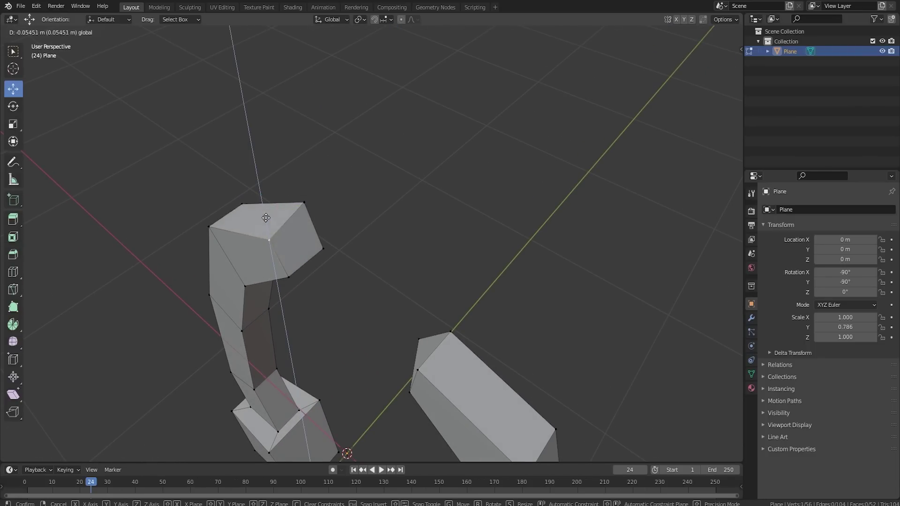
pyautogui.click(282, 216)
pyautogui.click(305, 200)
pyautogui.press('g')
pyautogui.press('z')
pyautogui.click(305, 190)
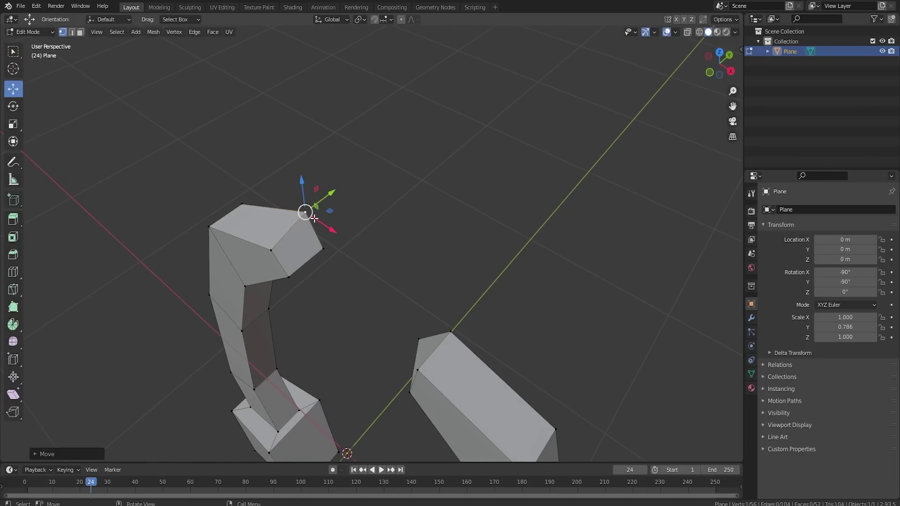
pyautogui.moveTo(305, 210); pyautogui.dragTo(455, 200, button='middle')
pyautogui.click(462, 204)
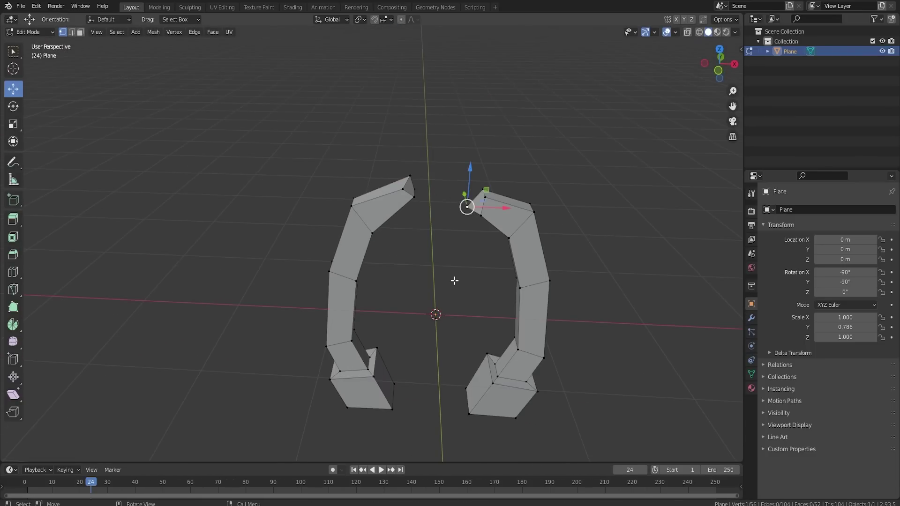
# - Vertex-bevel the left leg's front inner bend above the foot and its front outer vertex at mid-height to chip the corners
pyautogui.moveTo(454, 279); pyautogui.dragTo(423, 253, button='middle')
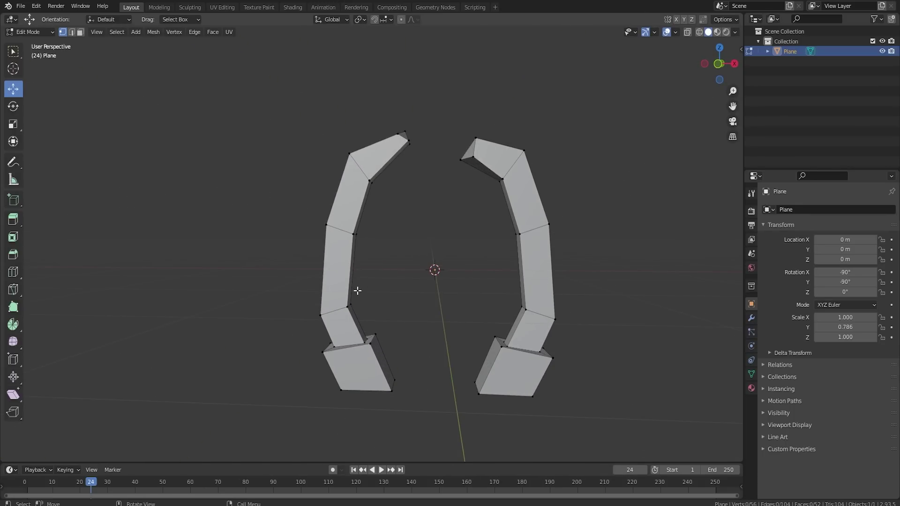
pyautogui.scroll(3, 364, 304)
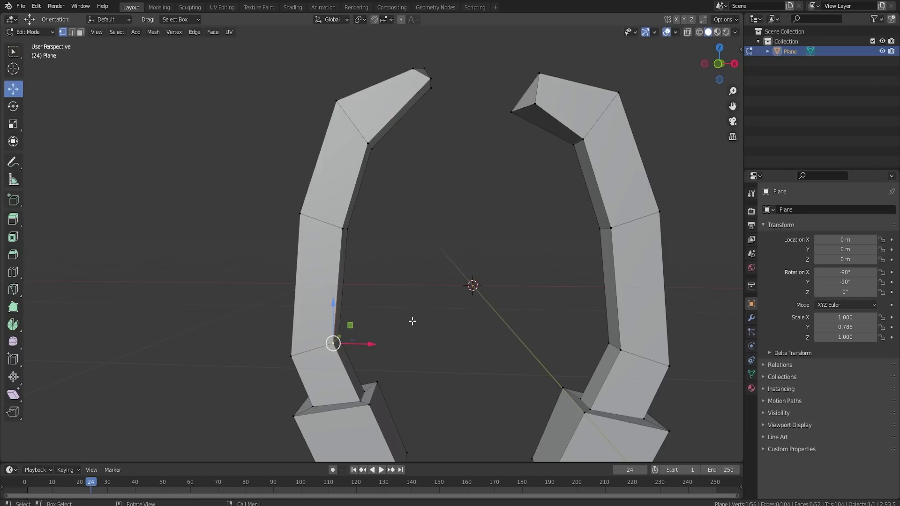
pyautogui.hotkey('ctrl', 'shift', 'b')
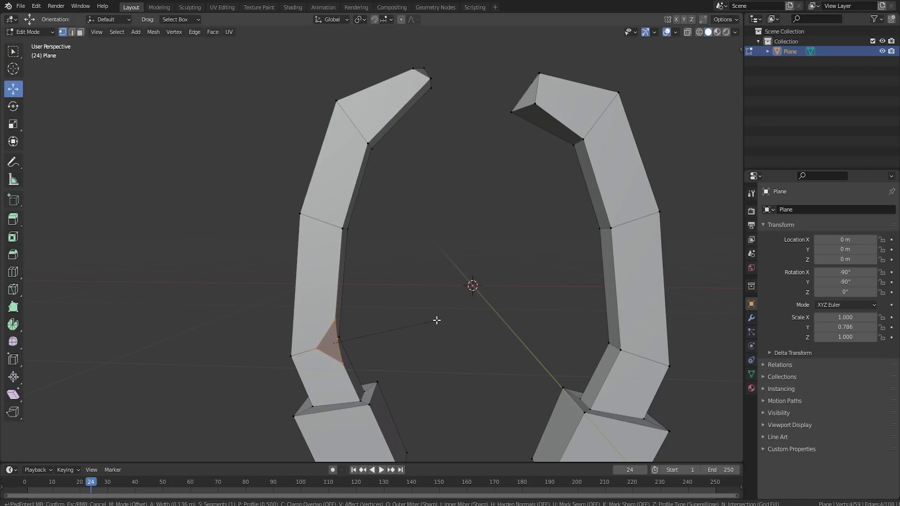
pyautogui.click(424, 322)
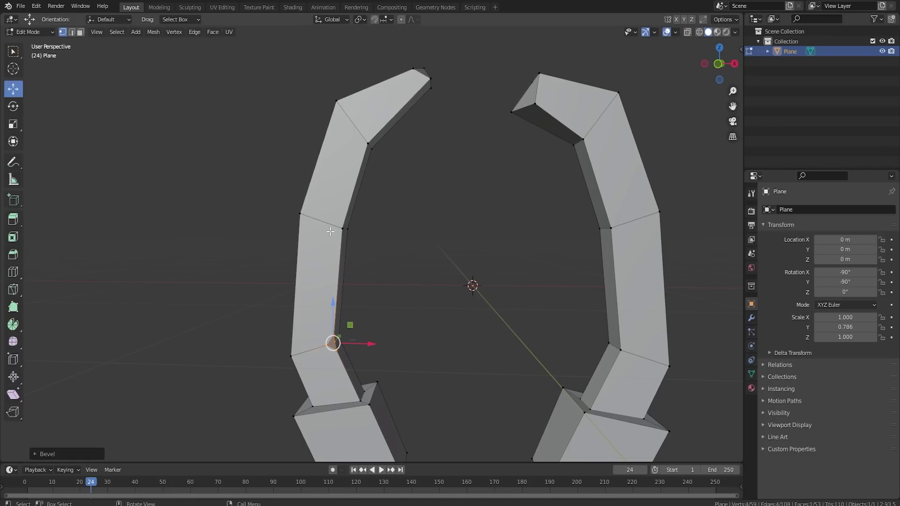
pyautogui.click(301, 215)
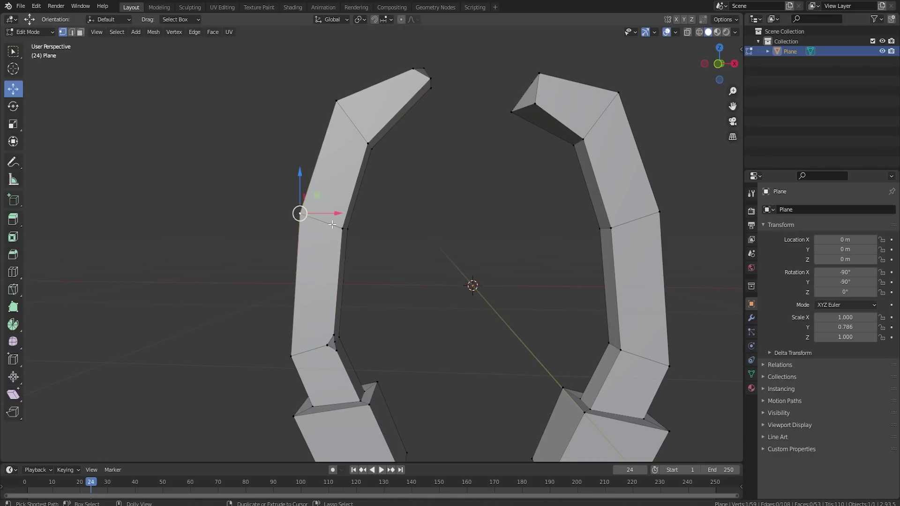
pyautogui.hotkey('ctrl', 'shift', 'b')
pyautogui.click(345, 226)
pyautogui.scroll(1, 362, 219)
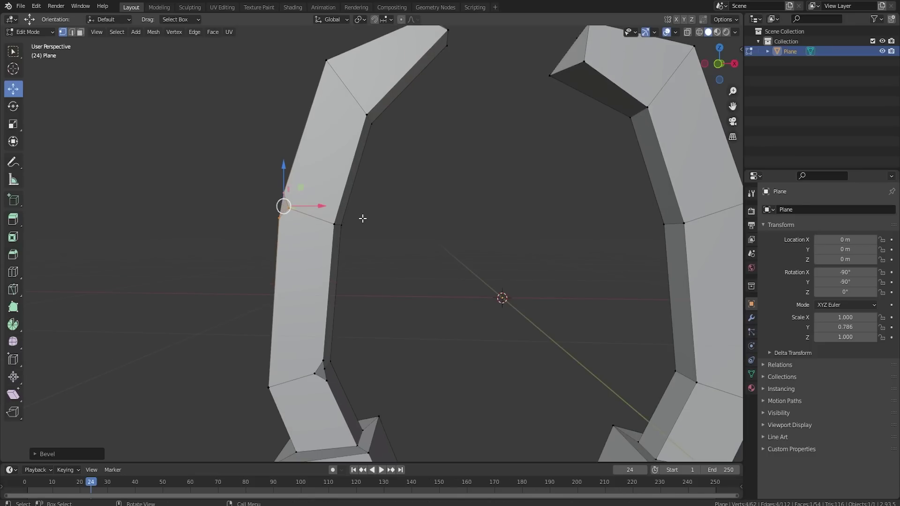
# - Vertex-bevel the right leg's upper front inner bend and the front inner top corner of the right foot block
pyautogui.scroll(-2, 363, 218)
pyautogui.click(580, 148)
pyautogui.hotkey('ctrl', 'shift', 'b')
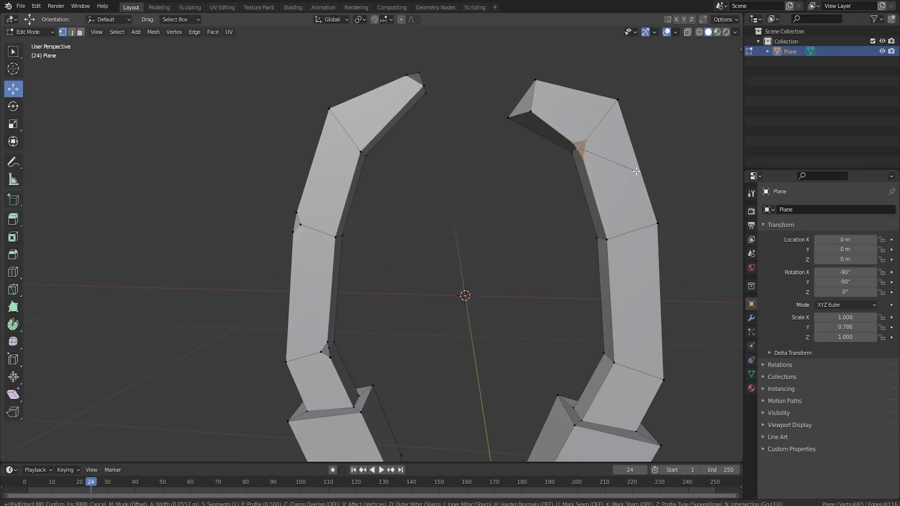
pyautogui.click(634, 170)
pyautogui.click(578, 425)
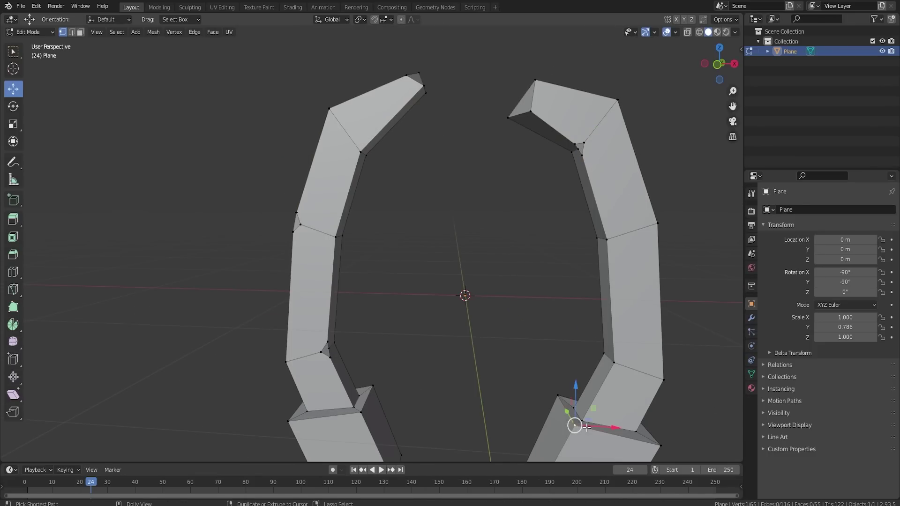
pyautogui.hotkey('ctrl', 'shift', 'b')
pyautogui.click(604, 429)
# - Vertex-bevel the left foot block's front outer bottom corner and the right leg's front outer vertex at mid-height
pyautogui.scroll(-3, 603, 428)
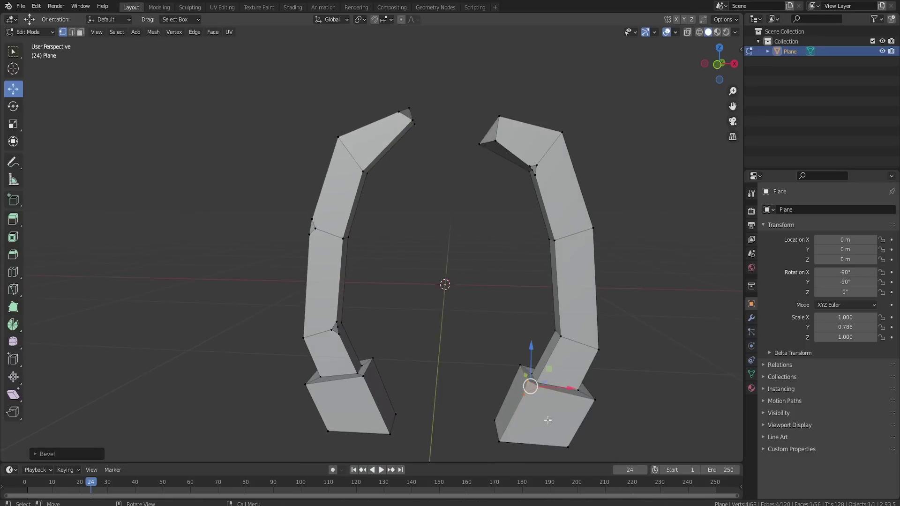
pyautogui.click(332, 393)
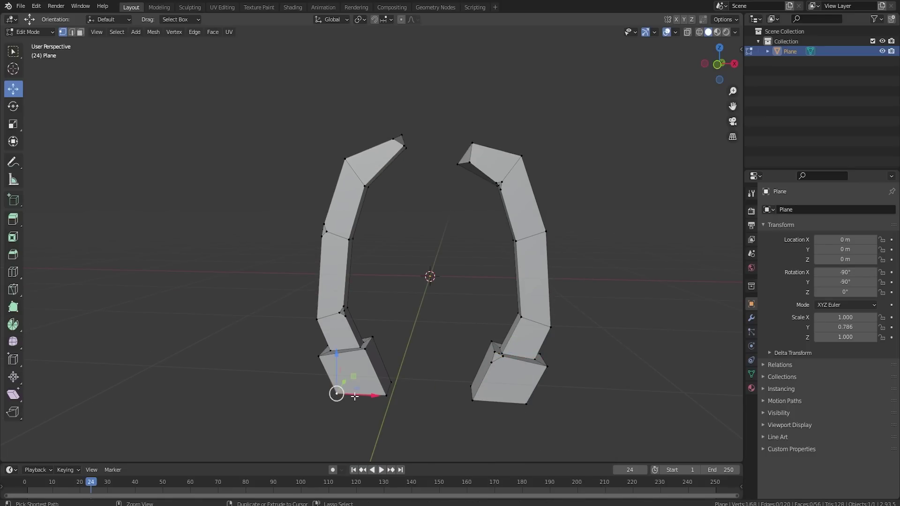
pyautogui.hotkey('ctrl', 'shift', 'b')
pyautogui.click(364, 396)
pyautogui.moveTo(591, 277); pyautogui.dragTo(524, 285, button='middle')
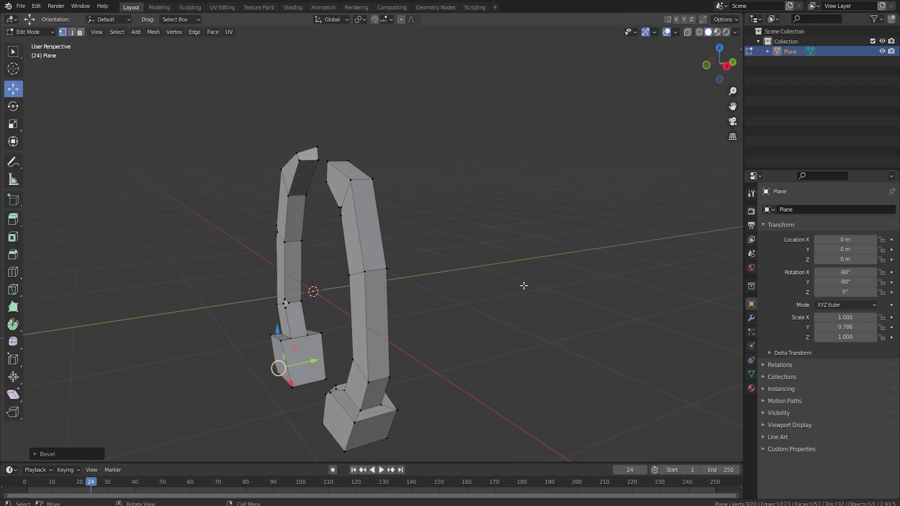
pyautogui.click(366, 271)
pyautogui.hotkey('ctrl', 'shift', 'b')
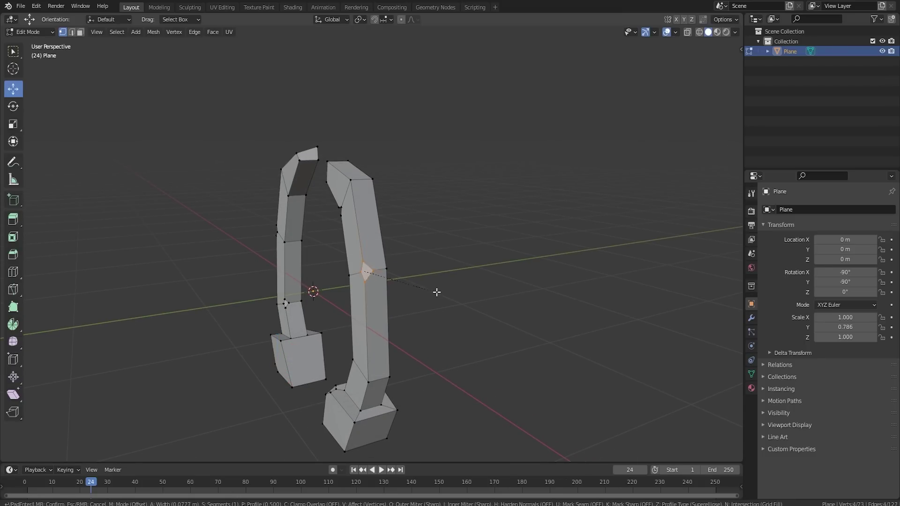
pyautogui.click(432, 292)
# - Vertex-bevel the back outer top corner of the right foot block and clear the selection
pyautogui.moveTo(482, 318); pyautogui.dragTo(392, 309, button='middle')
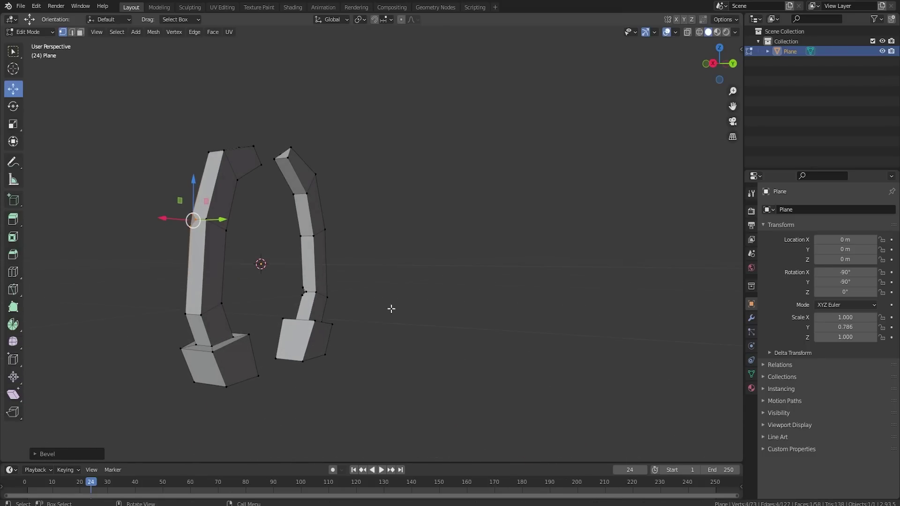
pyautogui.click(212, 356)
pyautogui.hotkey('ctrl', 'shift', 'b')
pyautogui.click(213, 357)
pyautogui.moveTo(214, 357); pyautogui.dragTo(470, 292, button='middle')
pyautogui.click(457, 334)
# - Add a mesh plane as a separate object and rotate it -90° about X so it stands upright
pyautogui.press('Tab')
pyautogui.hotkey('shift', 'a')
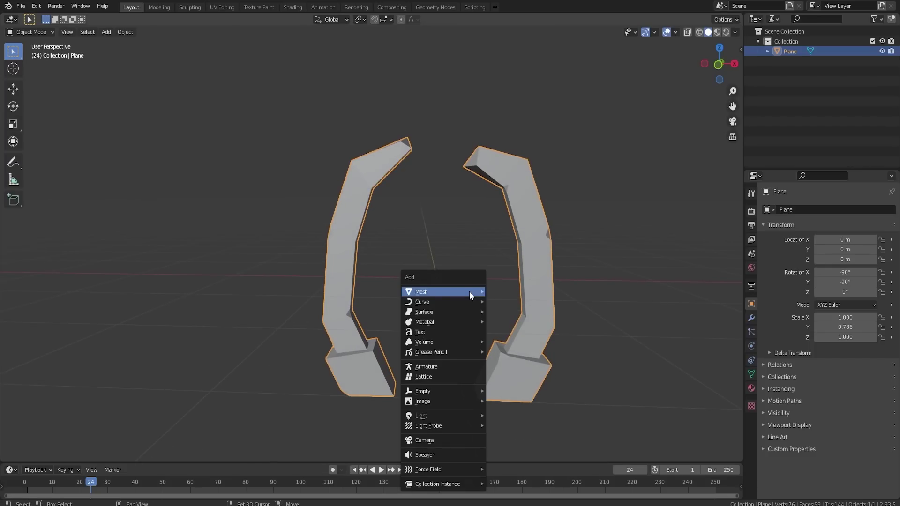
pyautogui.moveTo(471, 294)
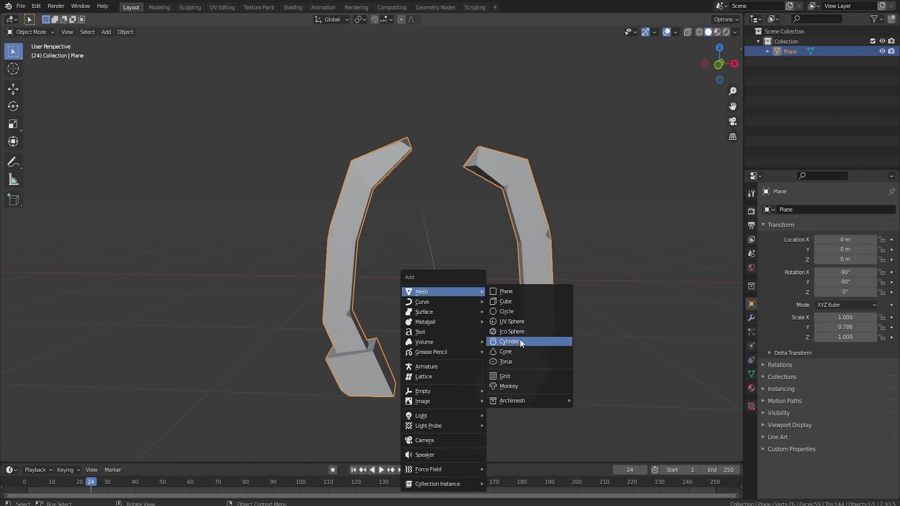
pyautogui.click(518, 292)
pyautogui.press('KP_3')
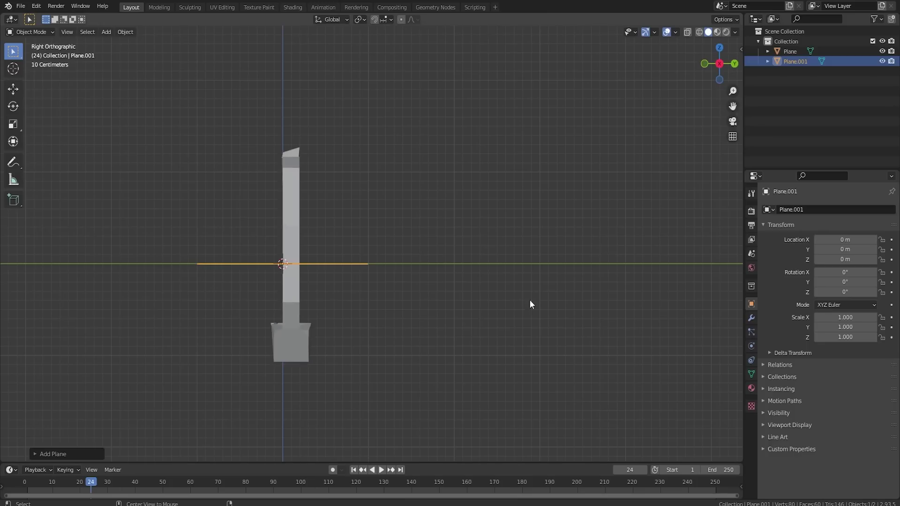
pyautogui.write('rx-90')
pyautogui.press('Return')
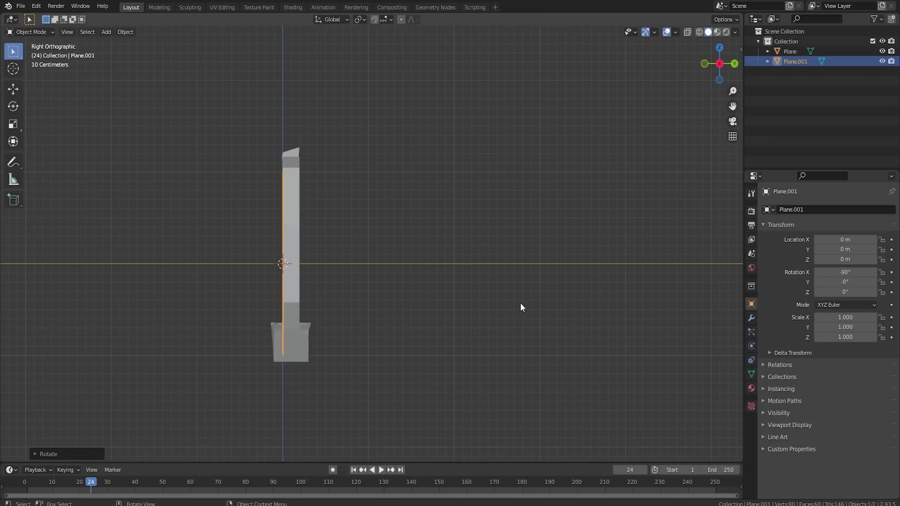
# - Place the plane inside the arch at Y 0.10027 m, Z -0.19826 m, scale it to 0.882, and raise its top edge 0.25185 m
pyautogui.moveTo(384, 268); pyautogui.dragTo(484, 293, button='middle')
pyautogui.click(13, 89)
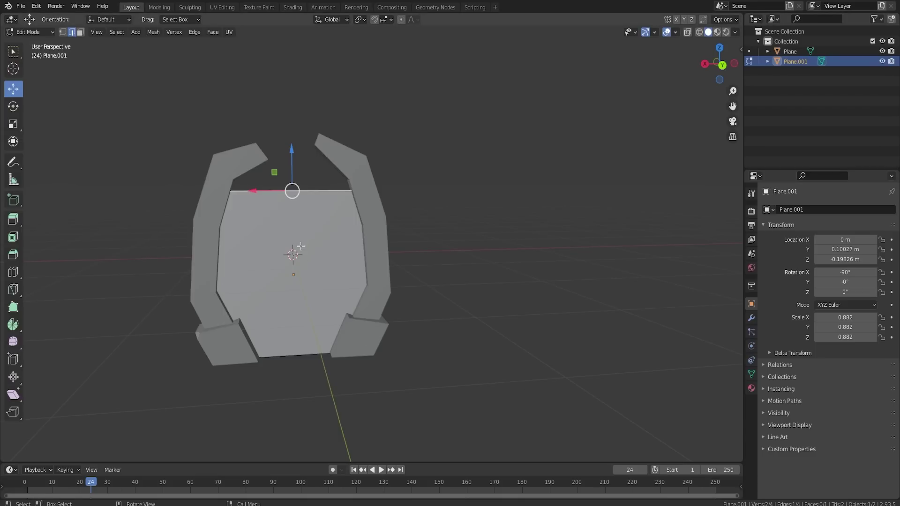
pyautogui.moveTo(300, 247); pyautogui.dragTo(299, 218, button='middle')
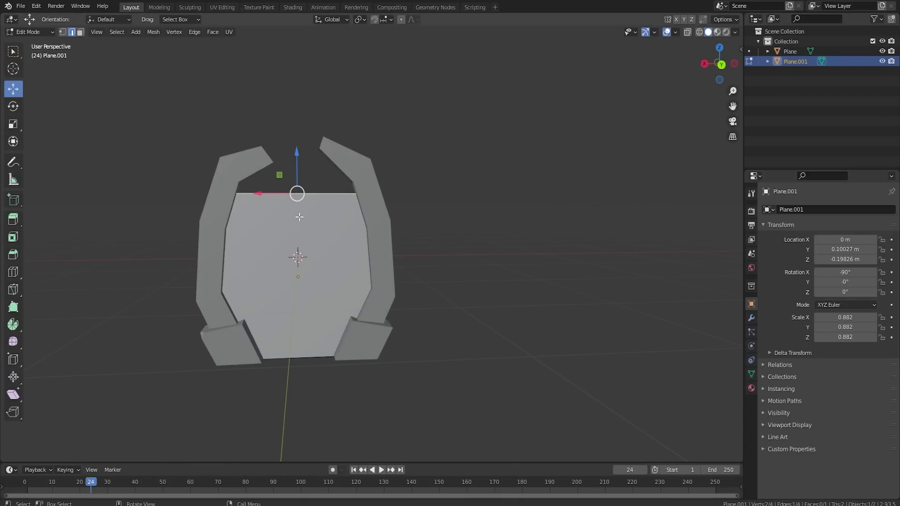
pyautogui.moveTo(297, 170); pyautogui.dragTo(297, 144)
pyautogui.moveTo(464, 227); pyautogui.dragTo(459, 201, button='middle')
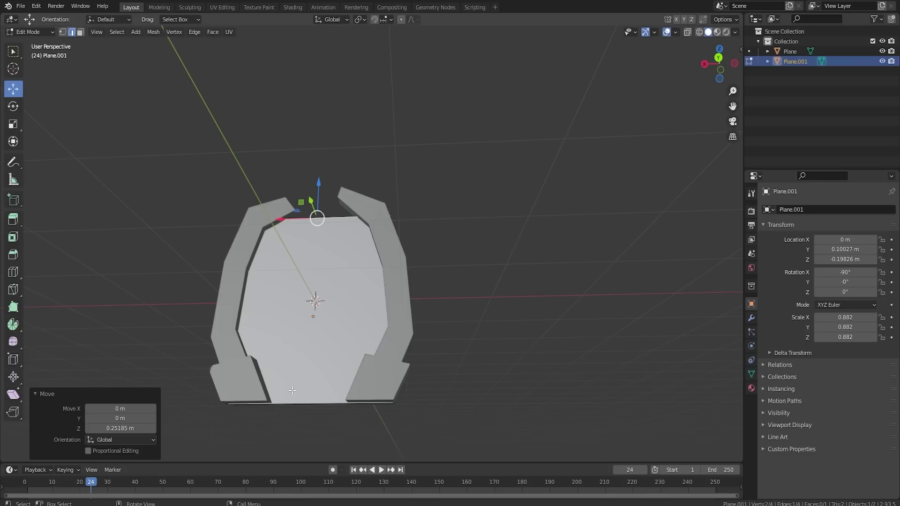
# - Raise the plane's bottom edge slightly along Z to line up with the bases of the foot blocks
pyautogui.click(314, 403)
pyautogui.moveTo(311, 376); pyautogui.dragTo(310, 368)
pyautogui.moveTo(352, 320); pyautogui.dragTo(344, 351, button='middle')
pyautogui.press('Tab')
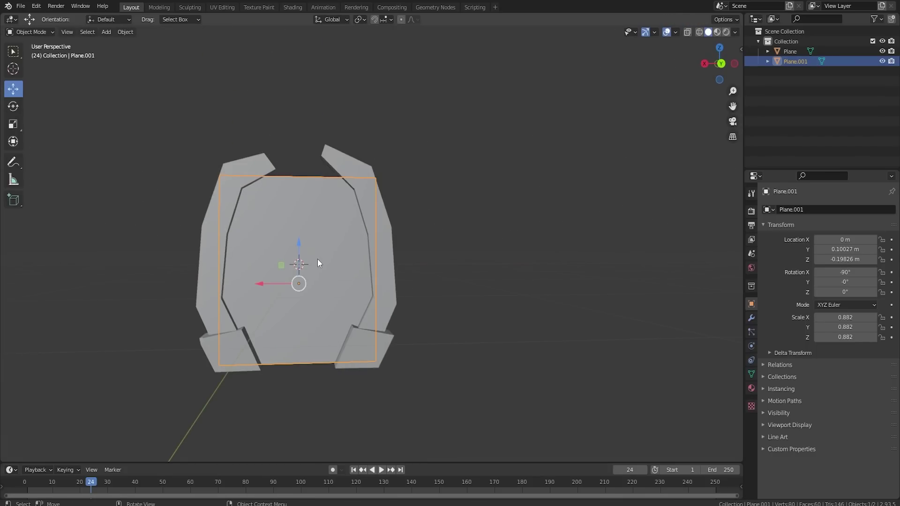
# - Cut the inner portal plane with two horizontal loop cuts and one vertical loop cut
pyautogui.press('Tab')
pyautogui.hotkey('ctrl', 'r')
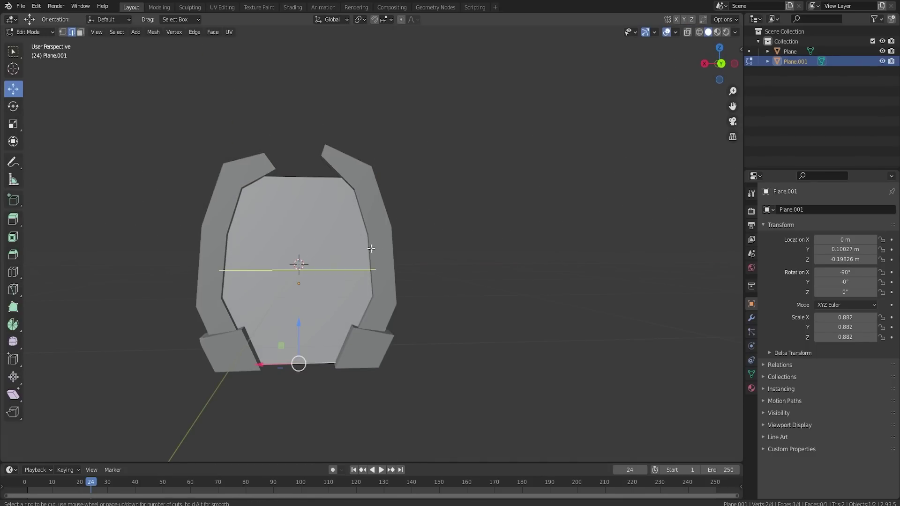
pyautogui.scroll(1, 368, 252)
pyautogui.click(367, 252)
pyautogui.rightClick(367, 252)
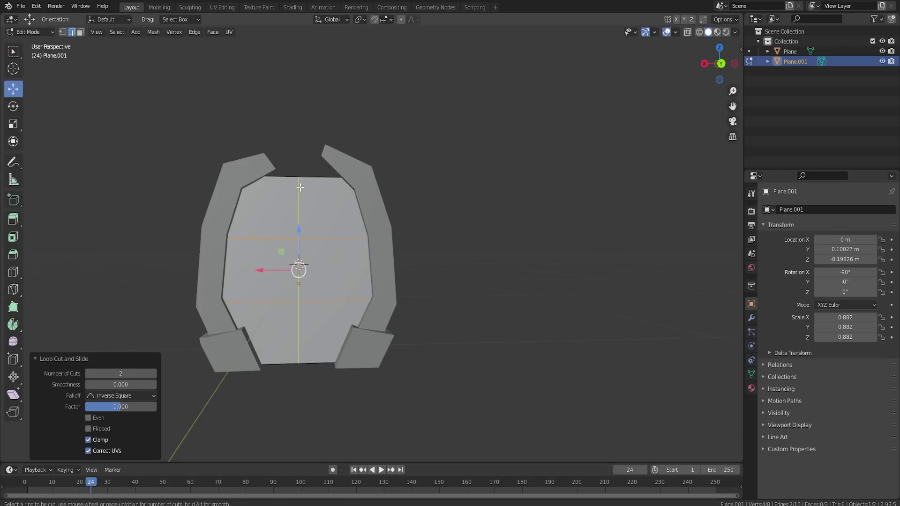
# - Select the whole inner plane mesh and subdivide it five times with one cut each
pyautogui.press('a')
pyautogui.rightClick(321, 229)
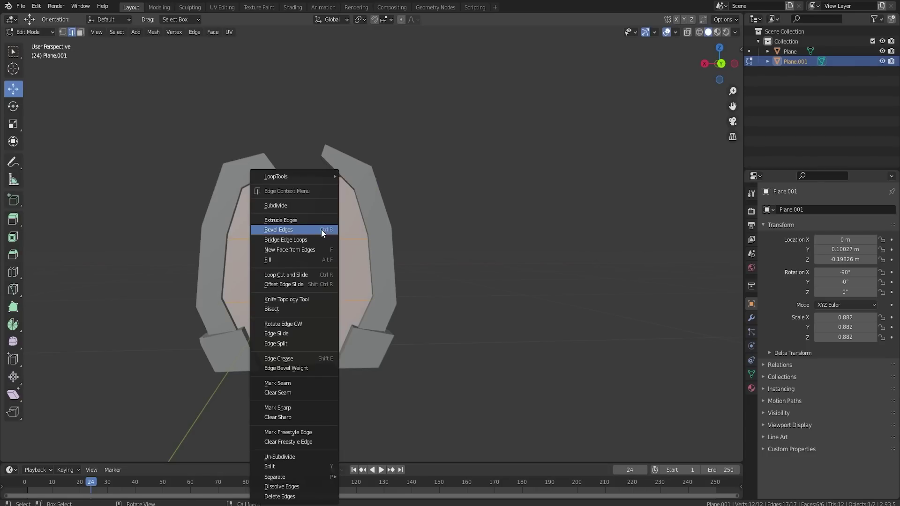
pyautogui.click(295, 207)
pyautogui.rightClick(303, 211)
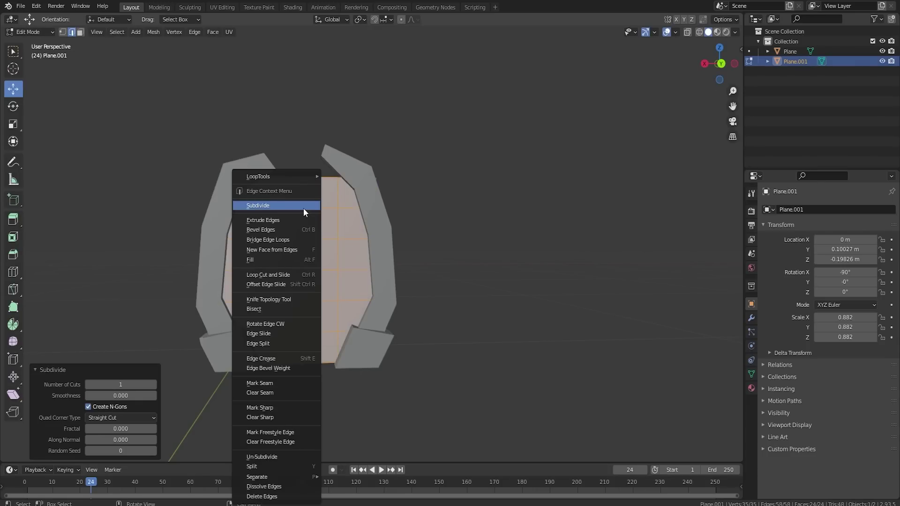
pyautogui.click(303, 208)
pyautogui.rightClick(303, 208)
pyautogui.click(303, 208)
pyautogui.rightClick(303, 208)
pyautogui.click(303, 209)
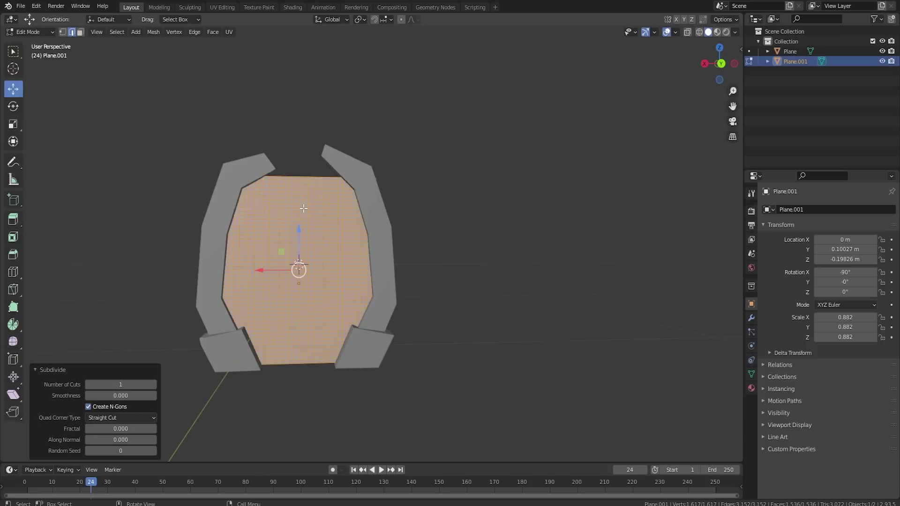
pyautogui.rightClick(303, 209)
pyautogui.click(303, 209)
# - Add a Displace modifier to the portal plane and create a new texture for it
pyautogui.scroll(3, 303, 208)
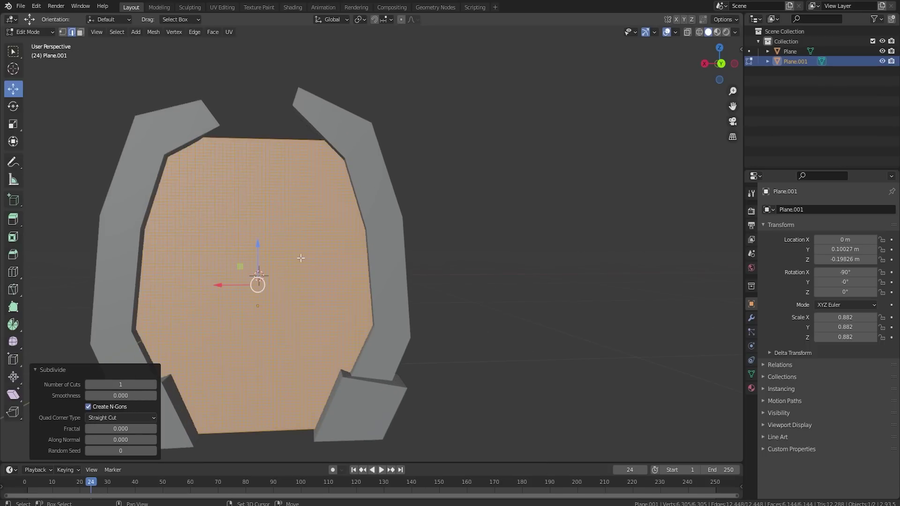
pyautogui.keyDown('shift'); pyautogui.moveTo(336, 256); pyautogui.dragTo(452, 257, button='middle'); pyautogui.keyUp('shift')
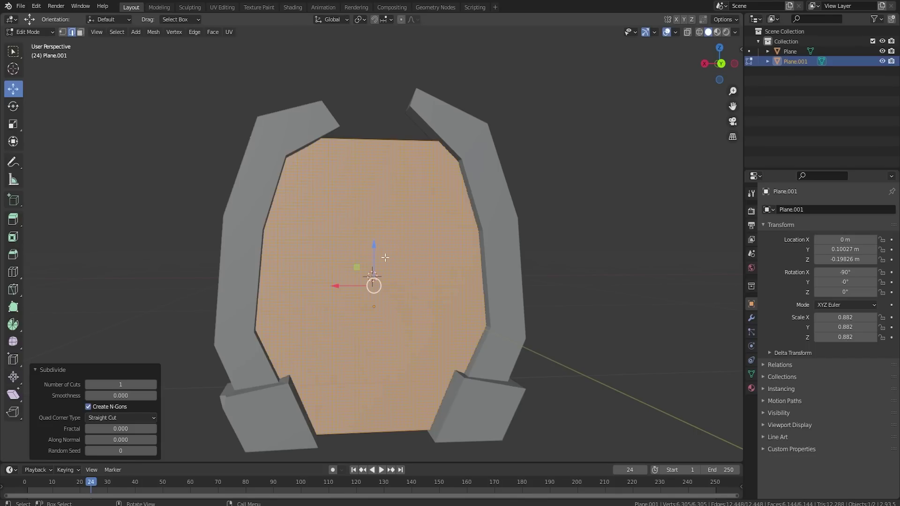
pyautogui.click(751, 318)
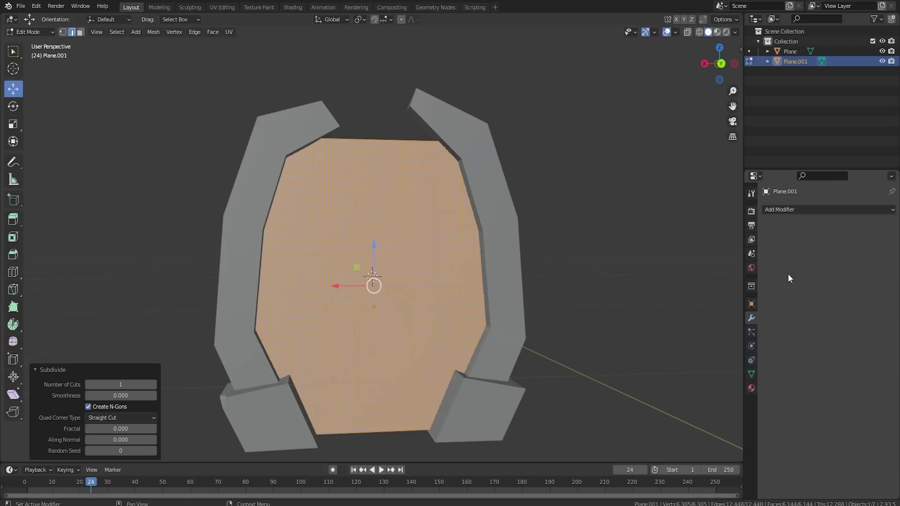
pyautogui.click(797, 210)
pyautogui.click(782, 270)
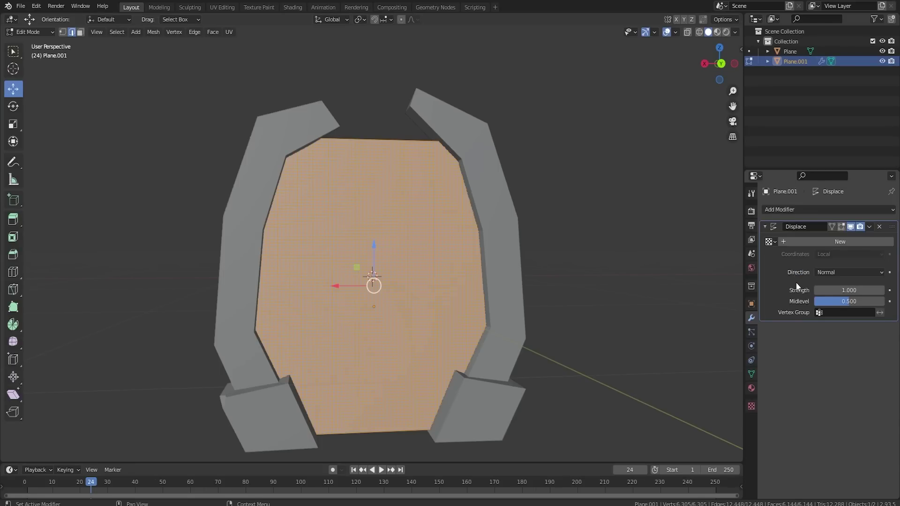
pyautogui.click(770, 242)
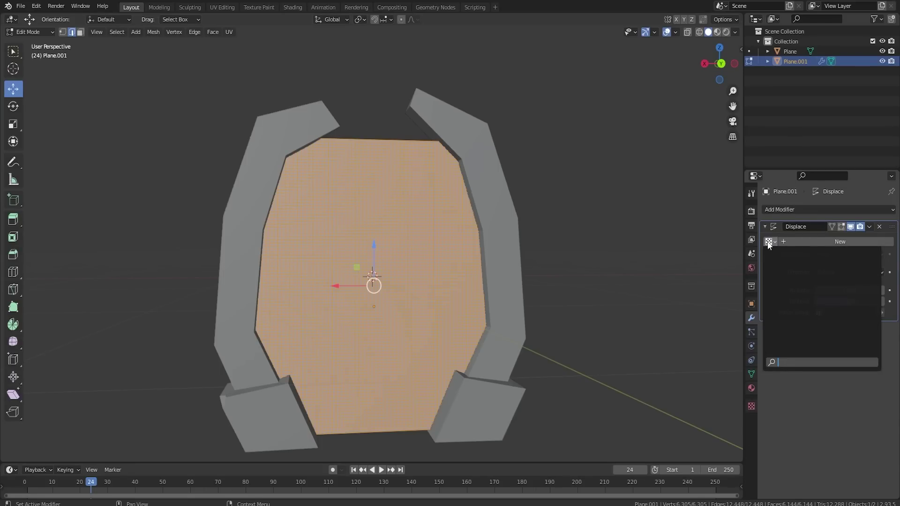
pyautogui.click(828, 242)
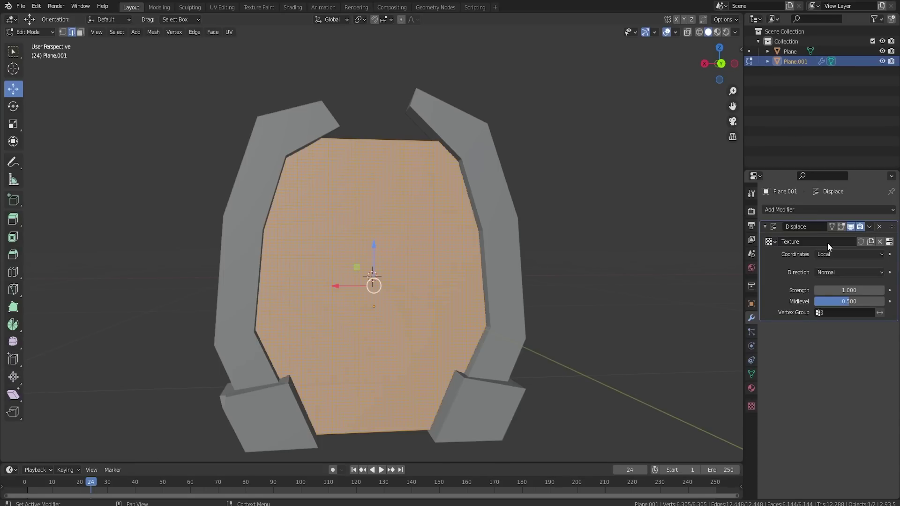
# - Open the Displace modifier's texture settings and change the texture type to Wood
pyautogui.click(889, 241)
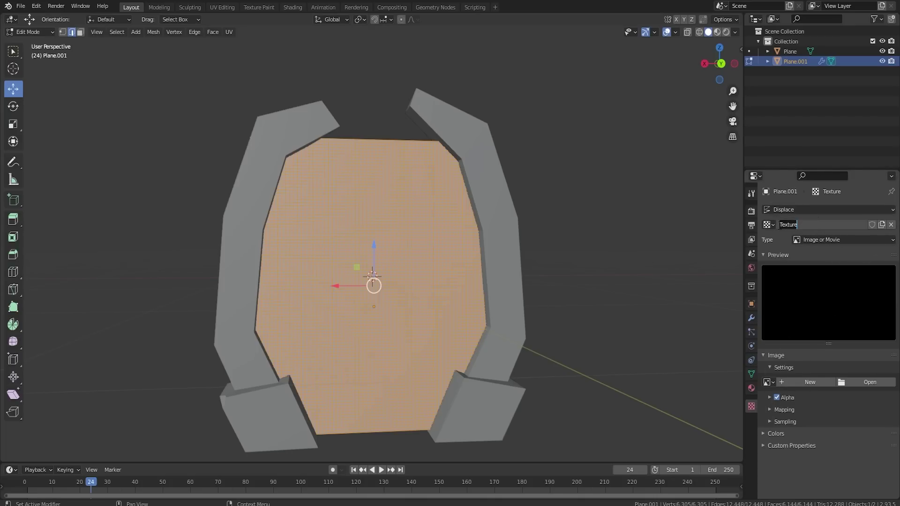
pyautogui.click(838, 240)
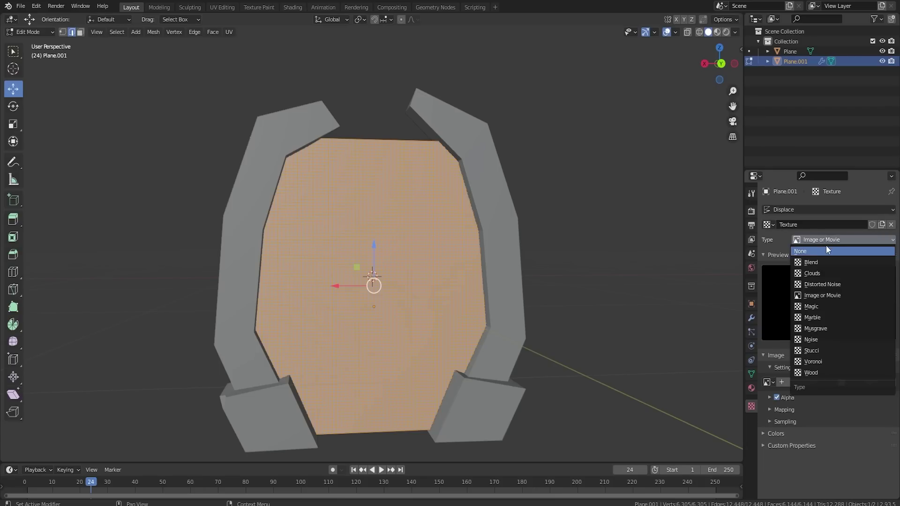
pyautogui.click(822, 371)
# - Return the portal plane to Object Mode and set the Displace strength to 0.1
pyautogui.moveTo(538, 312)
pyautogui.mouseDown(button='middle')
pyautogui.moveTo(544, 305)
pyautogui.moveTo(523, 288)
pyautogui.moveTo(499, 191)
pyautogui.moveTo(470, 185)
pyautogui.moveTo(512, 180)
pyautogui.mouseUp(button='middle')
pyautogui.press('Tab')
pyautogui.moveTo(424, 223)
pyautogui.mouseDown(button='middle')
pyautogui.moveTo(513, 216)
pyautogui.moveTo(523, 183)
pyautogui.moveTo(459, 242)
pyautogui.moveTo(388, 230)
pyautogui.moveTo(483, 227)
pyautogui.mouseUp(button='middle')
pyautogui.press('Tab')
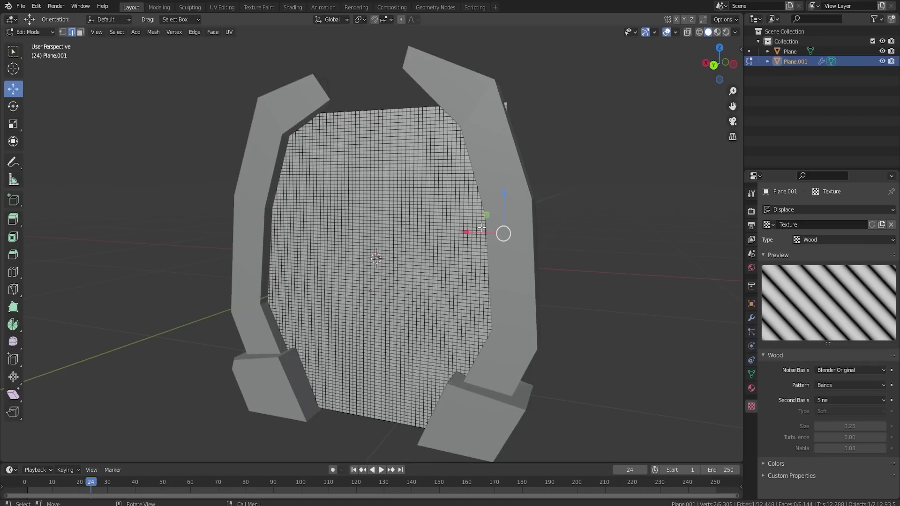
pyautogui.press('Tab')
pyautogui.click(751, 318)
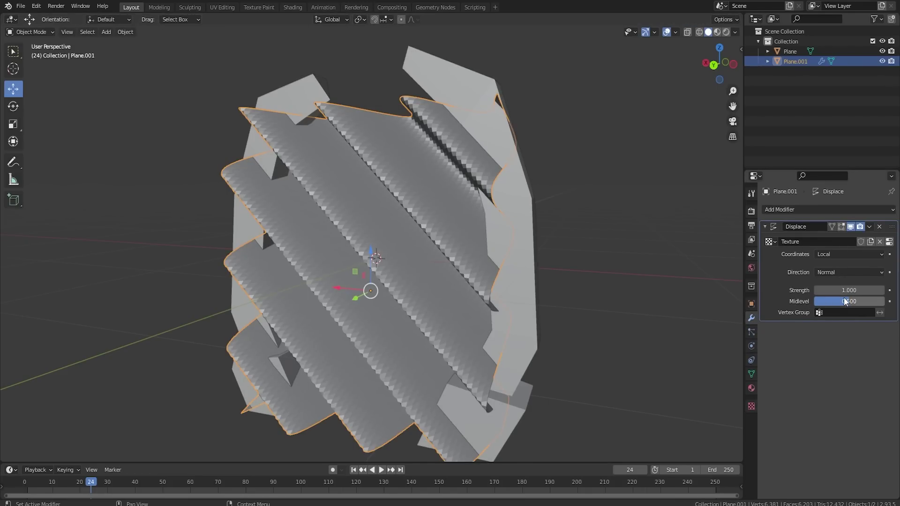
pyautogui.moveTo(853, 291)
pyautogui.mouseDown()
pyautogui.moveTo(820, 290)
pyautogui.moveTo(875, 290)
pyautogui.moveTo(851, 290)
pyautogui.mouseUp()
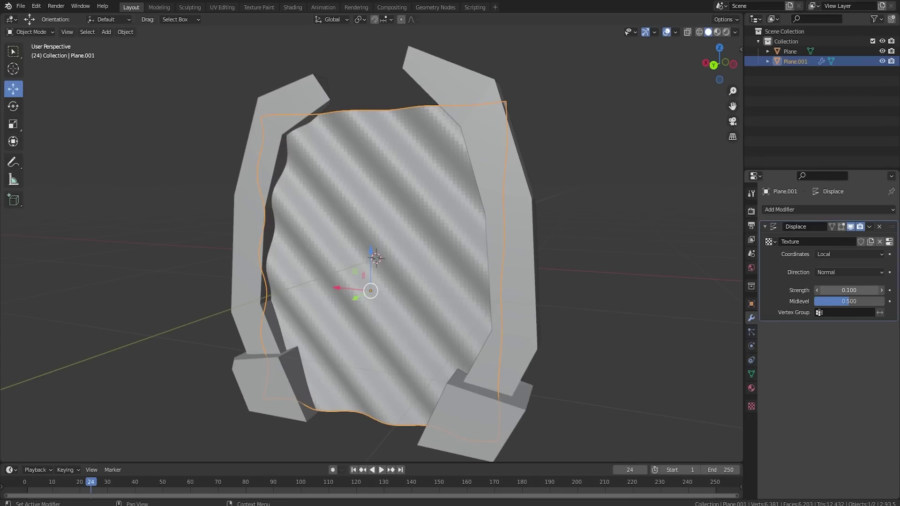
# - Change the wood texture's pattern to Ring Noise and check the rippled plane from the front
pyautogui.click(752, 387)
pyautogui.click(752, 407)
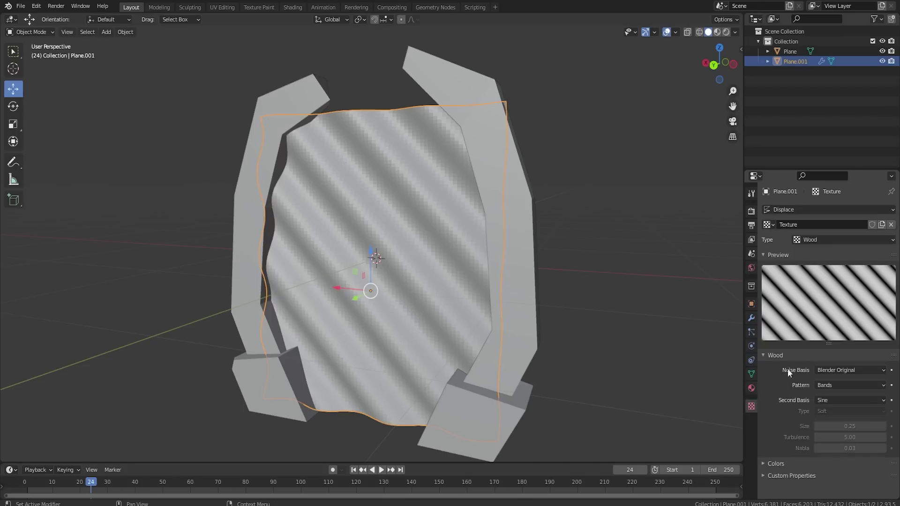
pyautogui.click(832, 387)
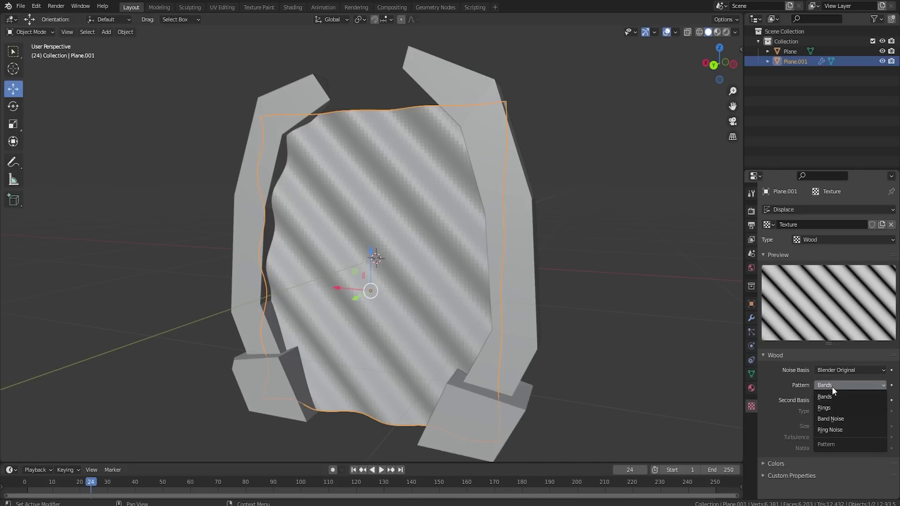
pyautogui.click(839, 430)
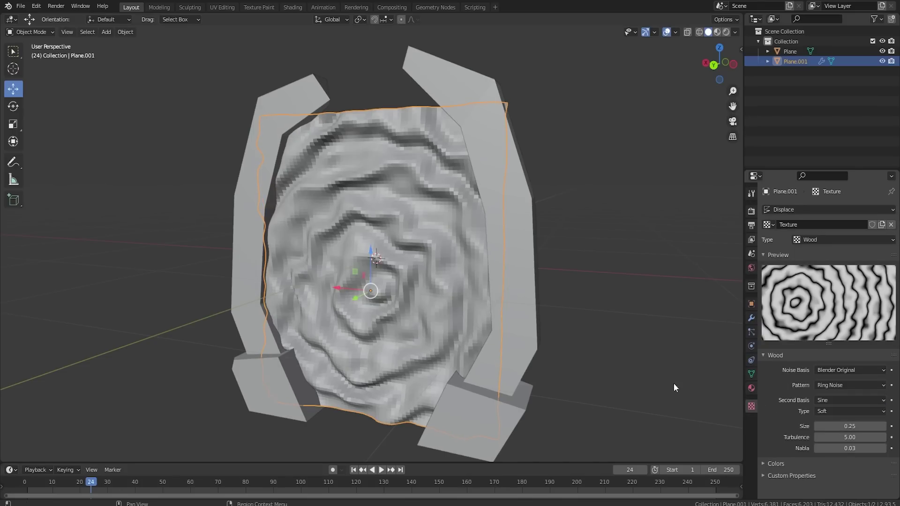
pyautogui.moveTo(570, 319); pyautogui.dragTo(556, 305, button='middle')
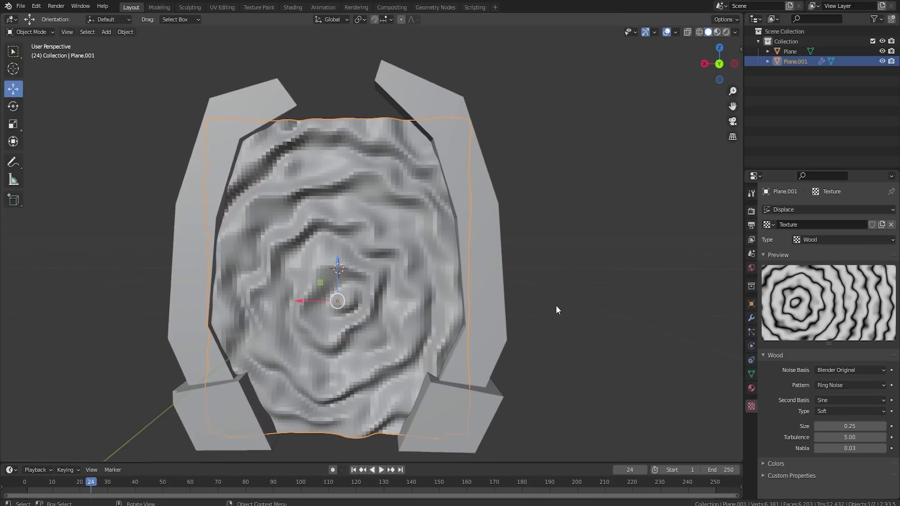
# - Try the plain Rings pattern on the wood texture and inspect the plane's surface
pyautogui.click(835, 384)
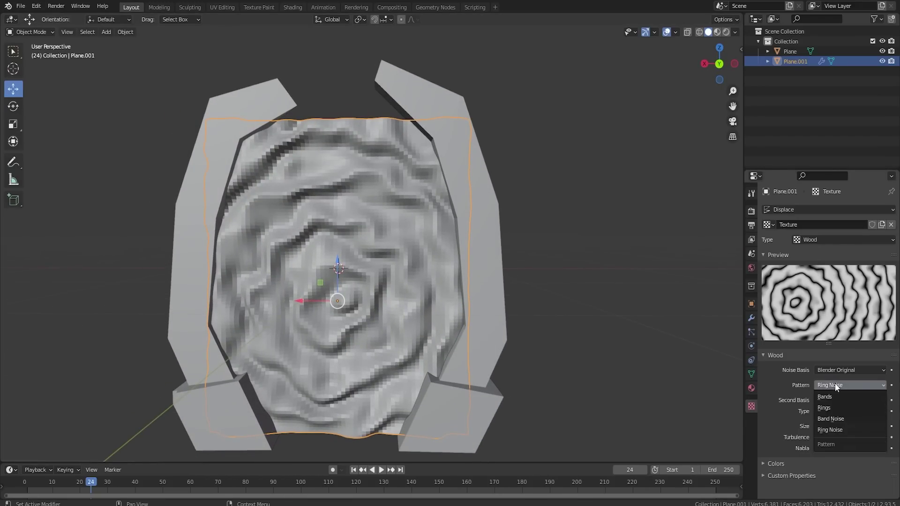
pyautogui.click(833, 409)
pyautogui.moveTo(510, 304)
pyautogui.mouseDown(button='middle')
pyautogui.moveTo(428, 308)
pyautogui.moveTo(483, 305)
pyautogui.moveTo(505, 291)
pyautogui.moveTo(500, 300)
pyautogui.mouseUp(button='middle')
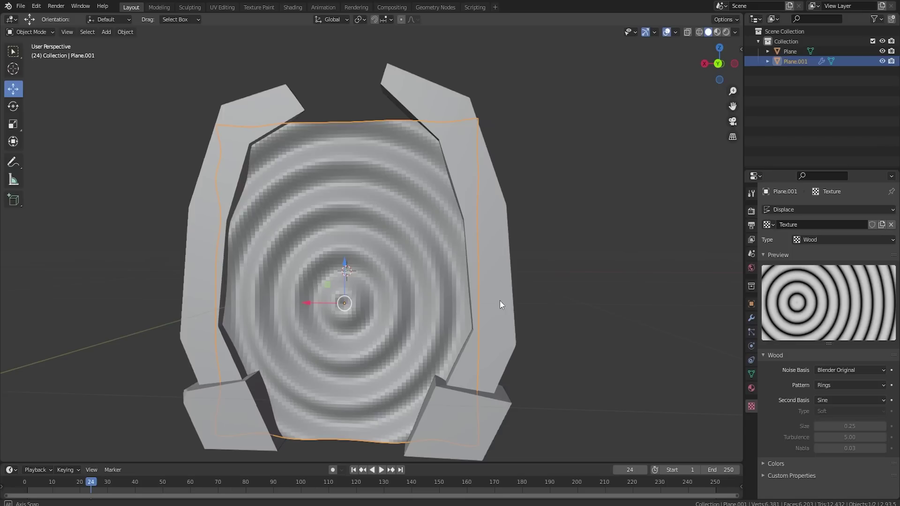
# - Set the wood texture to the Ring Noise pattern with a size of 0.50 and a turbulence of 3.60
pyautogui.click(840, 384)
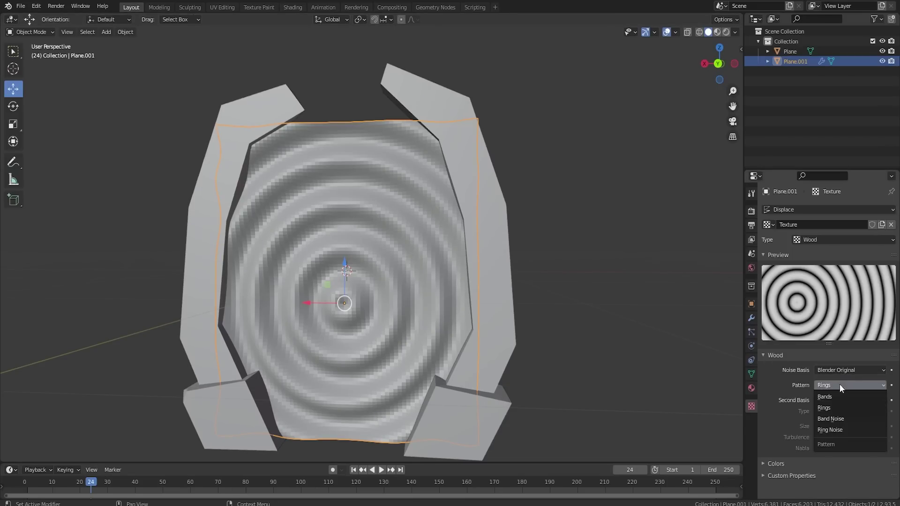
pyautogui.click(837, 431)
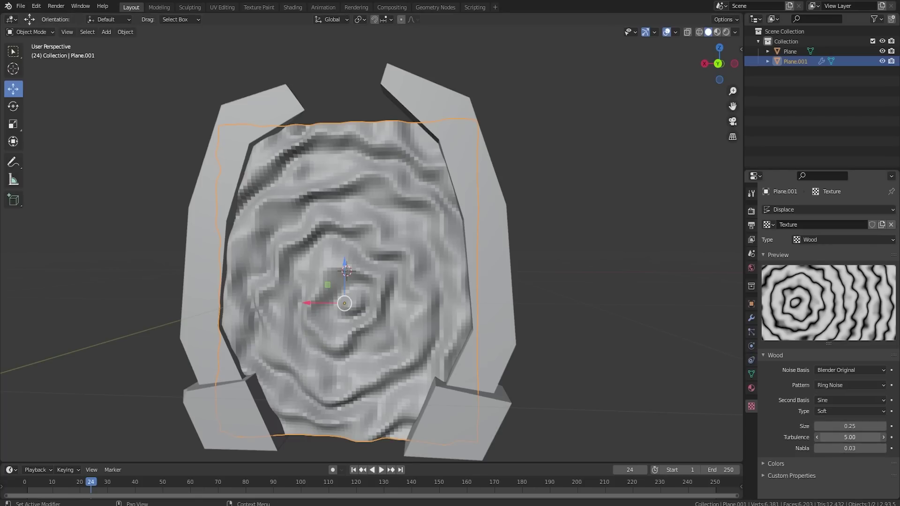
pyautogui.moveTo(850, 438)
pyautogui.mouseDown()
pyautogui.moveTo(885, 438)
pyautogui.moveTo(816, 438)
pyautogui.moveTo(878, 426)
pyautogui.moveTo(839, 426)
pyautogui.moveTo(857, 427)
pyautogui.mouseUp()
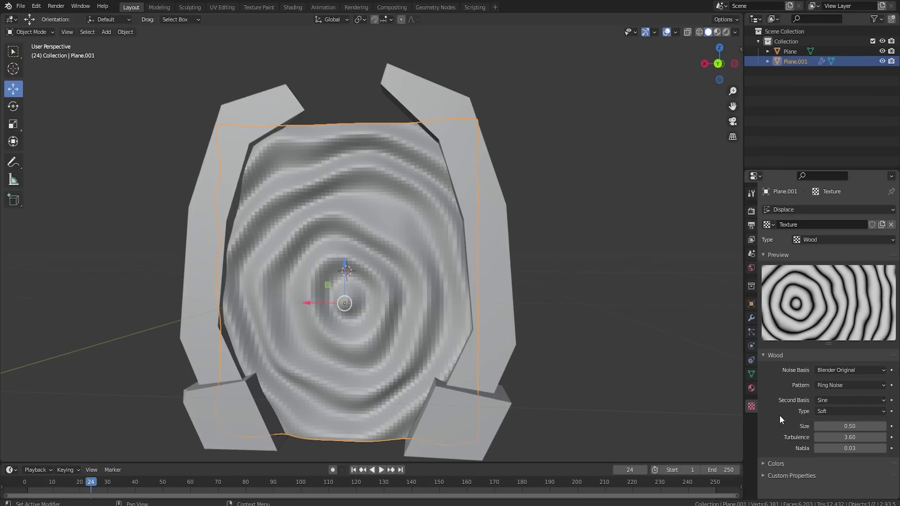
# - Try a Displace strength of 1.5 on the portal plane and undo the change
pyautogui.click(752, 318)
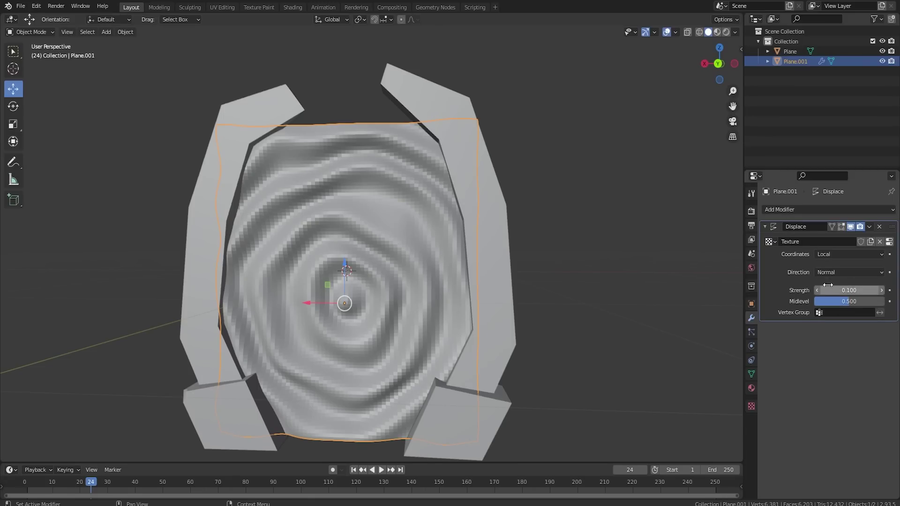
pyautogui.click(850, 290)
pyautogui.write('1.5')
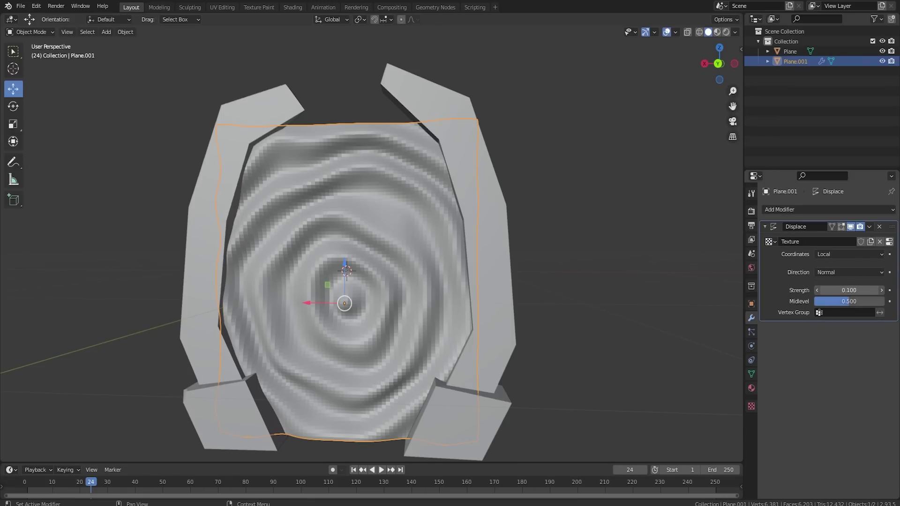
pyautogui.press('Return')
pyautogui.hotkey('ctrl', 'z')
# - Clear the selection and add a Plain Axes empty at the world origin
pyautogui.click(524, 313)
pyautogui.hotkey('shift', 'a')
pyautogui.moveTo(500, 318)
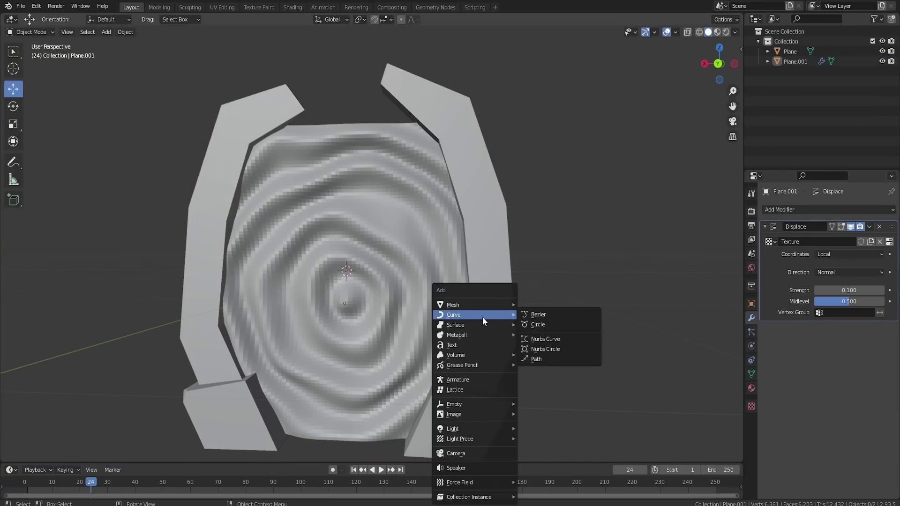
pyautogui.moveTo(464, 405)
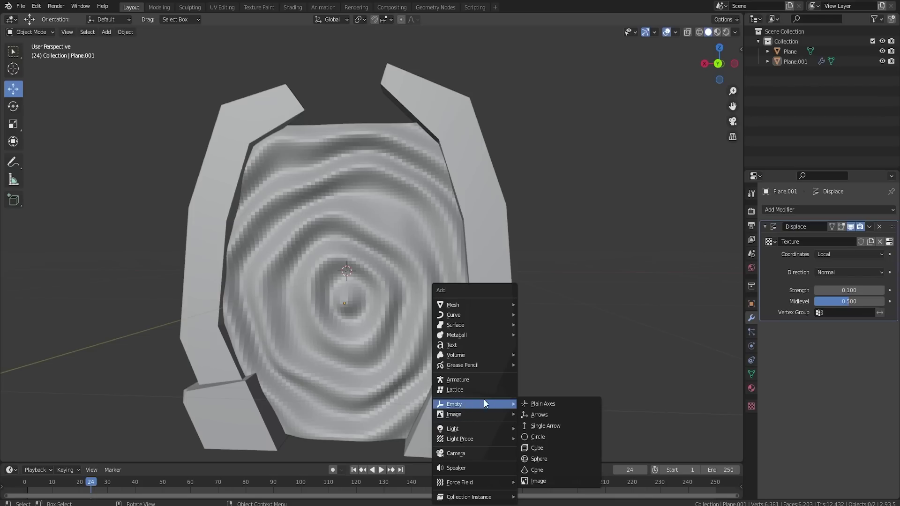
pyautogui.click(549, 404)
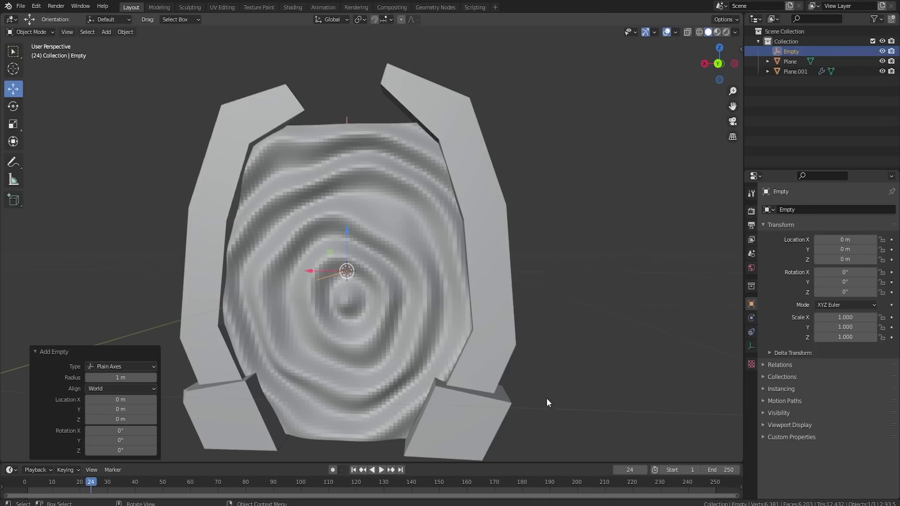
# - Set the portal plane's Displace texture coordinates to Object, using the Empty as the reference object
pyautogui.moveTo(558, 322); pyautogui.dragTo(539, 225, button='middle')
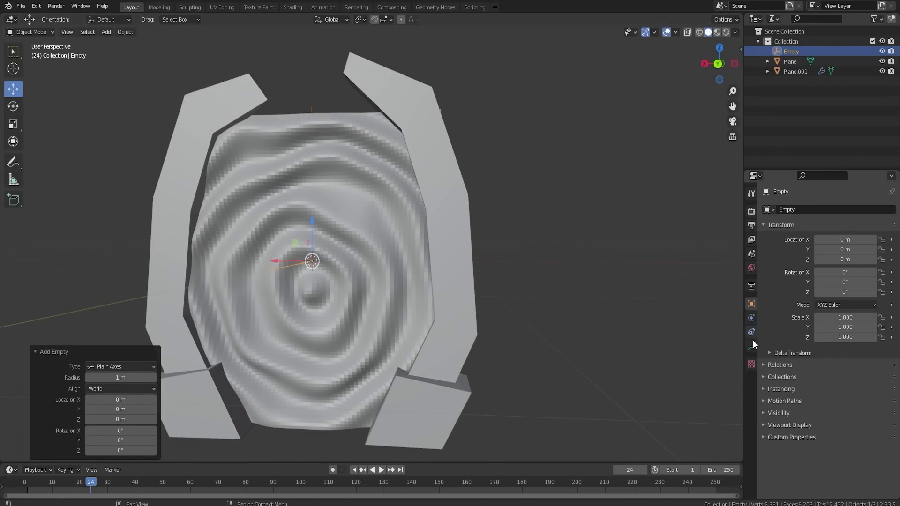
pyautogui.click(374, 213)
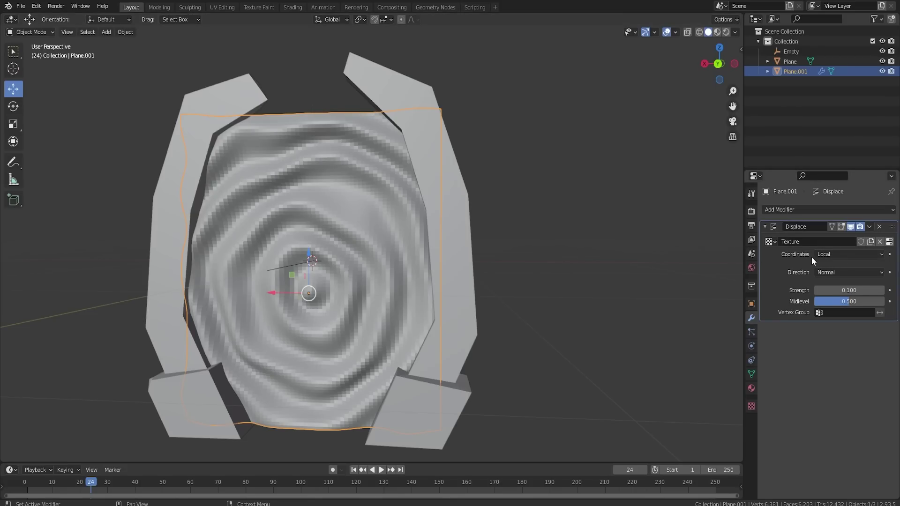
pyautogui.click(844, 255)
pyautogui.click(828, 288)
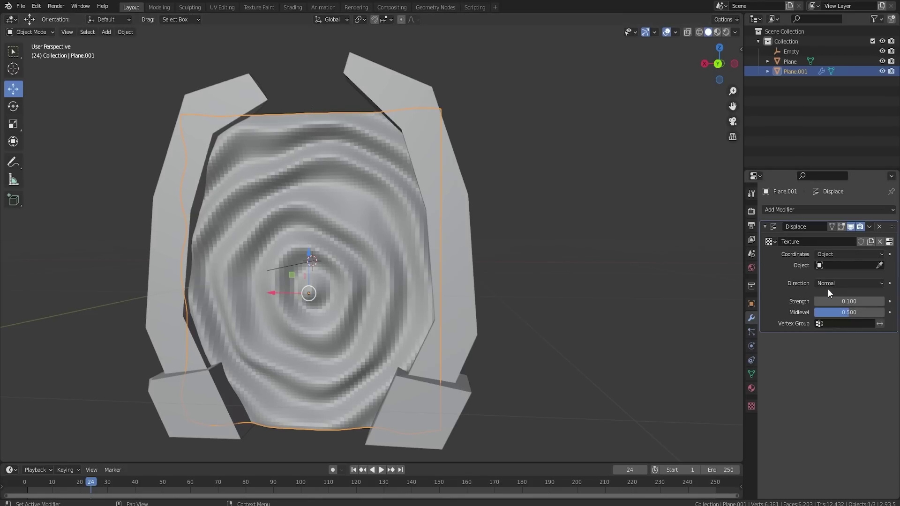
pyautogui.click(861, 265)
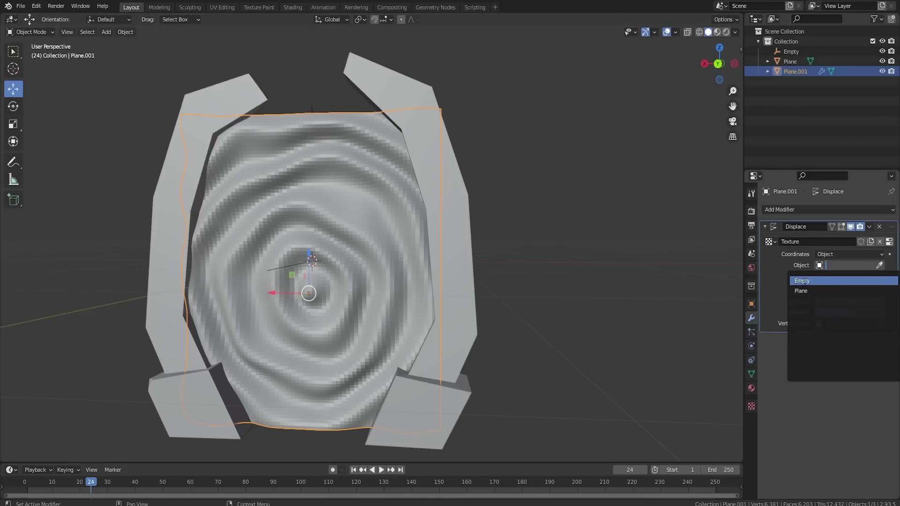
pyautogui.click(800, 282)
pyautogui.scroll(-2, 581, 277)
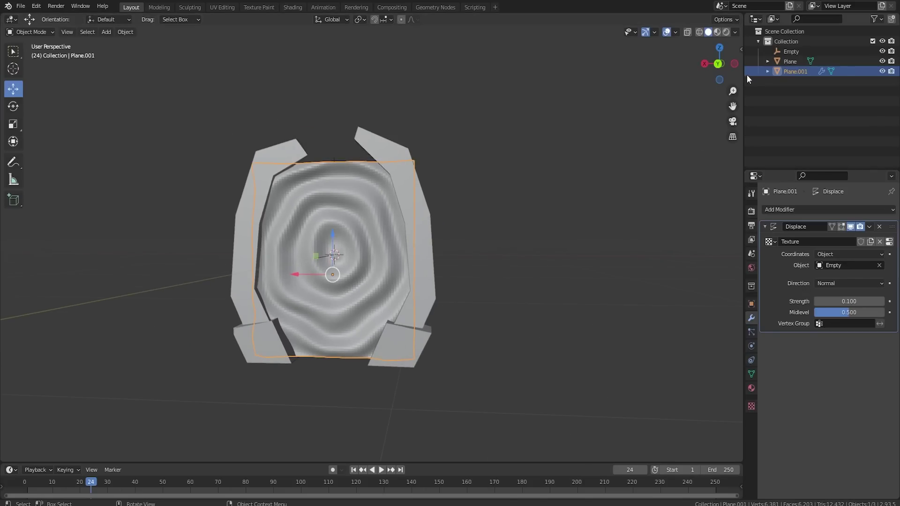
# - Move the empty down along the Z axis by about 0.045 m to shift the ripple pattern
pyautogui.click(792, 51)
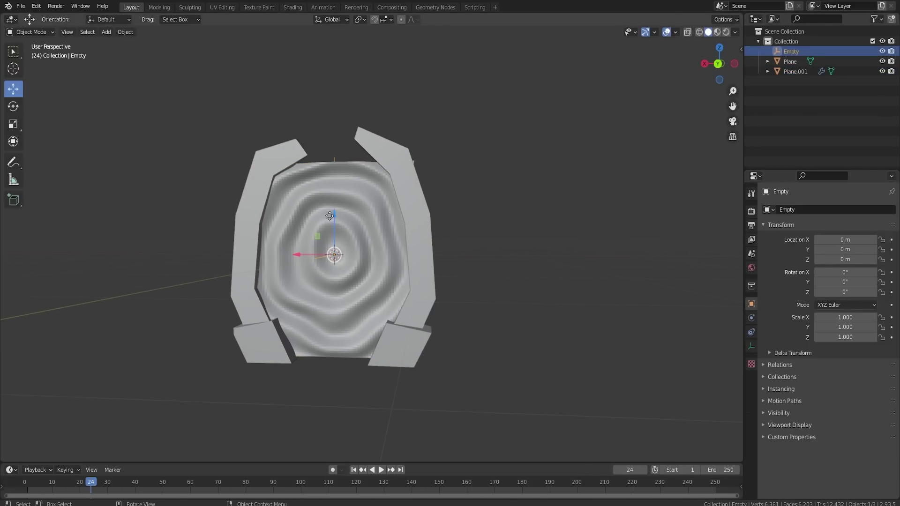
pyautogui.moveTo(330, 215); pyautogui.dragTo(294, 218)
pyautogui.moveTo(372, 211)
pyautogui.mouseDown(button='middle')
pyautogui.moveTo(434, 201)
pyautogui.moveTo(431, 219)
pyautogui.moveTo(411, 189)
pyautogui.moveTo(399, 208)
pyautogui.moveTo(412, 215)
pyautogui.moveTo(370, 225)
pyautogui.mouseUp(button='middle')
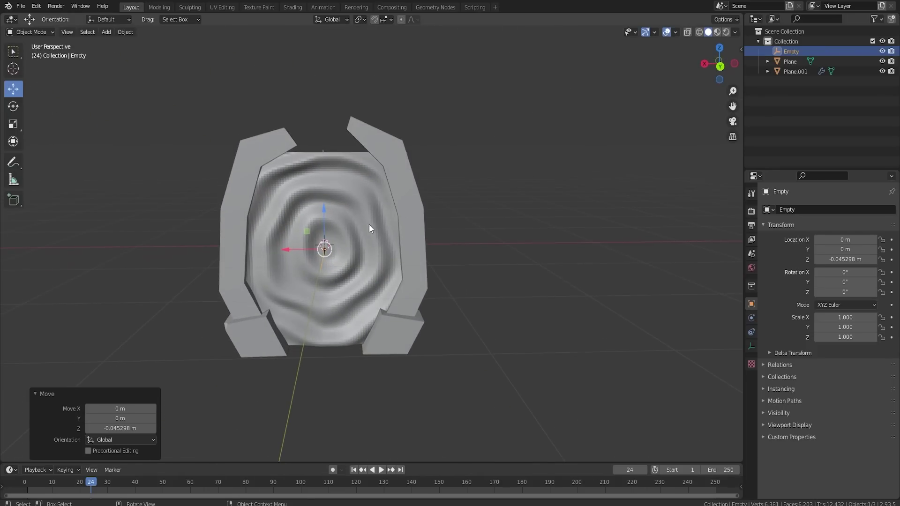
# - Select the rippled portal plane and apply its Displace modifier
pyautogui.click(355, 186)
pyautogui.rightClick(355, 186)
pyautogui.press('Escape')
pyautogui.moveTo(368, 210); pyautogui.dragTo(428, 225, button='middle')
pyautogui.scroll(5, 359, 220)
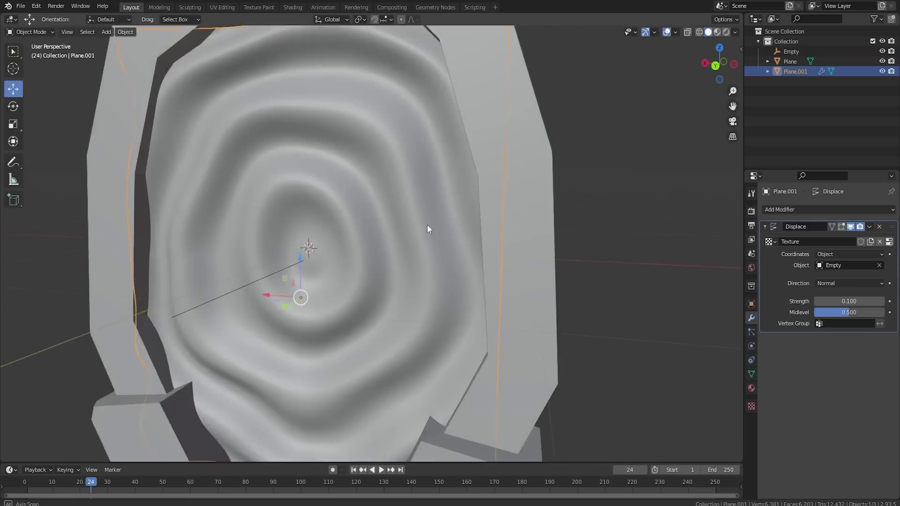
pyautogui.scroll(-5, 427, 229)
pyautogui.click(869, 226)
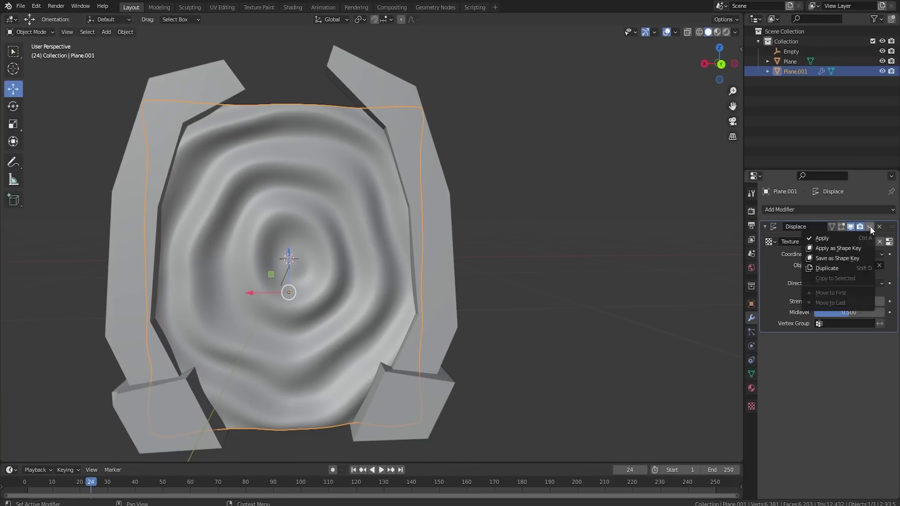
pyautogui.click(833, 238)
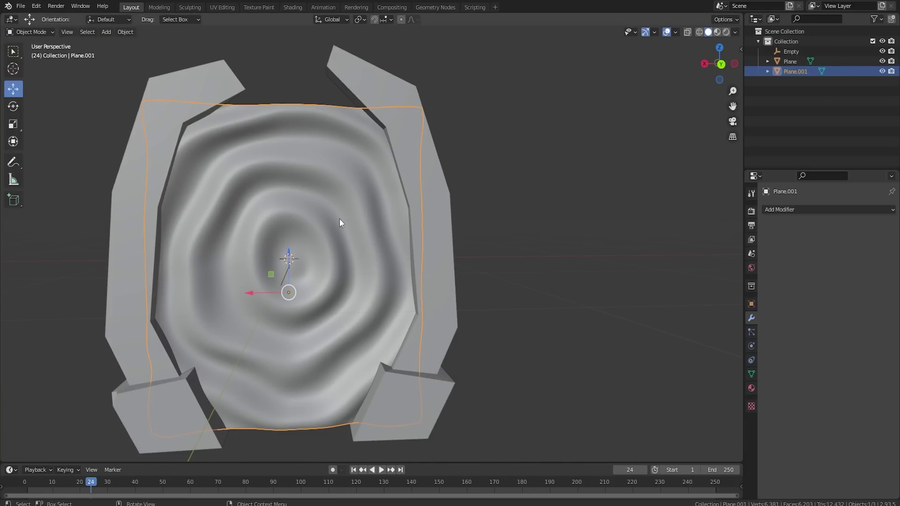
# - In Edit Mode, raise the portal plane's top middle edge about 0.195 m along Z with smooth proportional editing, size about 1.46
pyautogui.press('Tab')
pyautogui.press('Tab')
pyautogui.press('Tab')
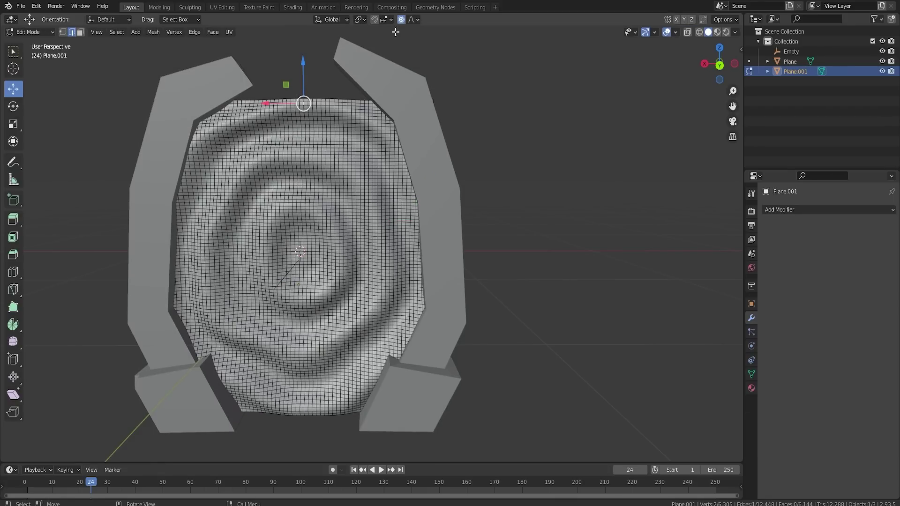
pyautogui.moveTo(304, 76); pyautogui.dragTo(303, 65)
pyautogui.rightClick(303, 66)
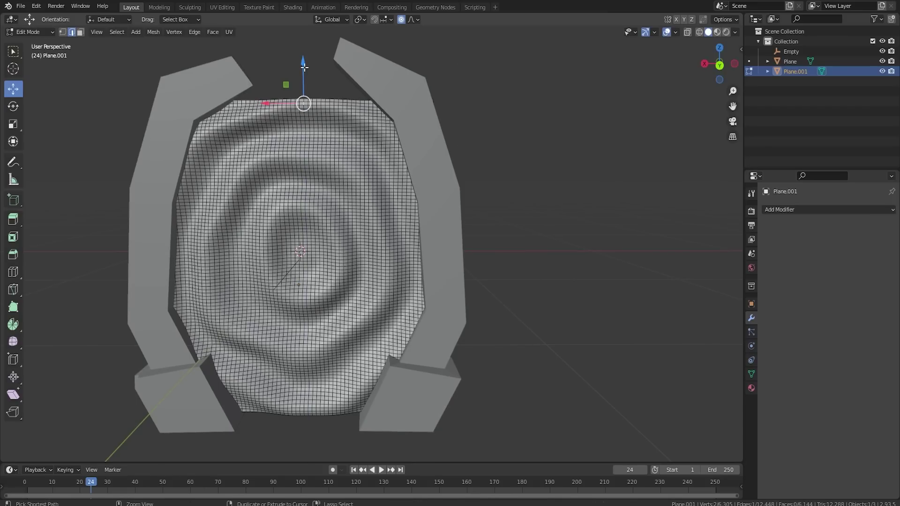
pyautogui.press('g')
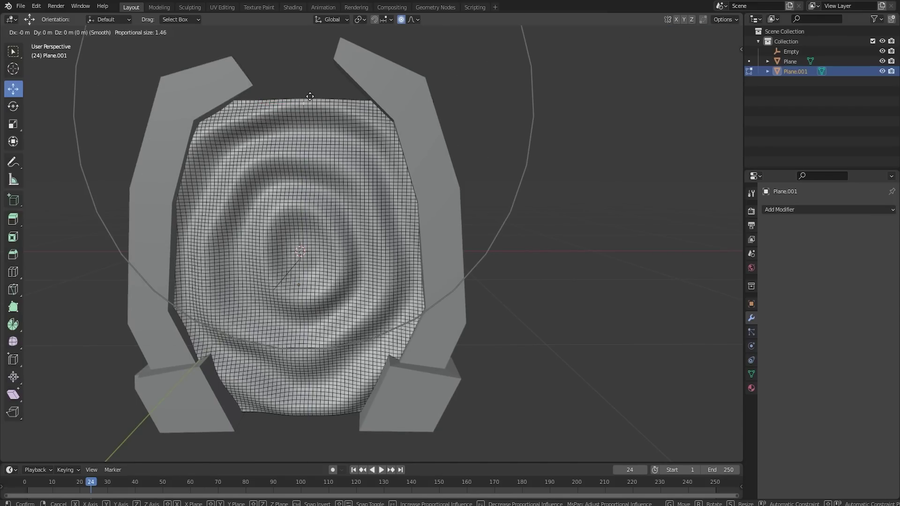
pyautogui.click(309, 96)
pyautogui.moveTo(305, 69); pyautogui.dragTo(310, 34)
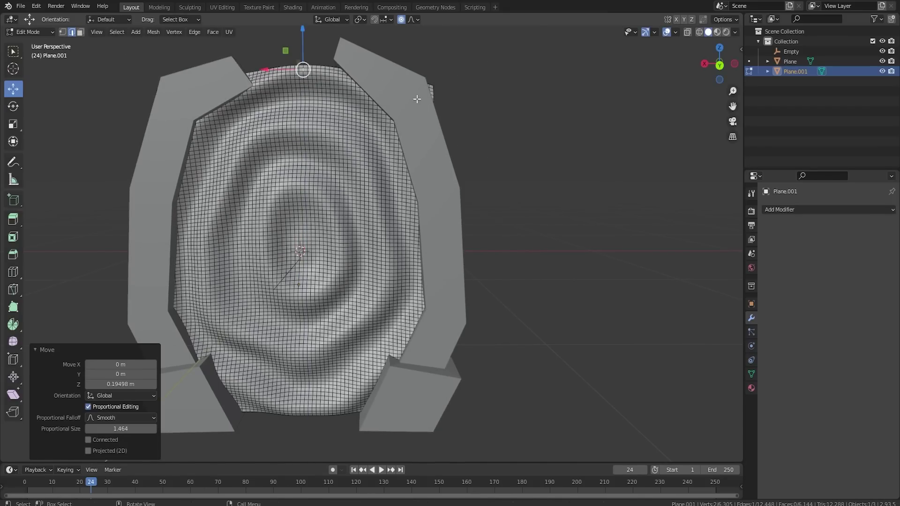
# - Reduce the proportional size to about 0.75 and pull the portal plane's protruding upper corner inward along X behind the arch
pyautogui.moveTo(417, 99); pyautogui.dragTo(461, 75, button='middle')
pyautogui.moveTo(472, 64); pyautogui.dragTo(473, 63)
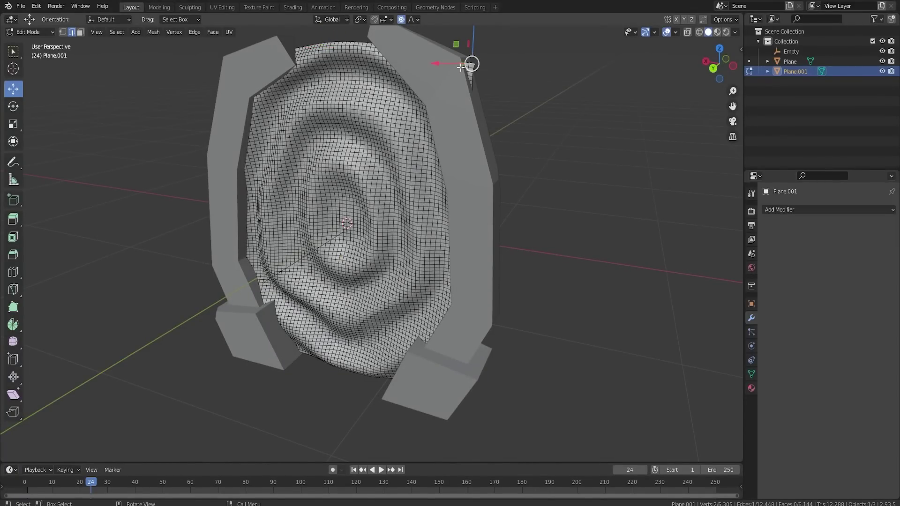
pyautogui.press('g')
pyautogui.scroll(9, 461, 99)
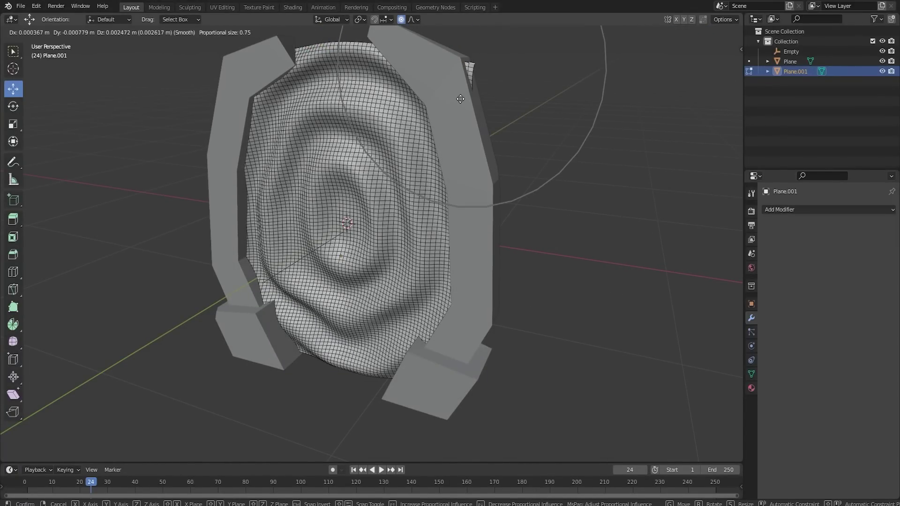
pyautogui.rightClick(461, 99)
pyautogui.moveTo(447, 64); pyautogui.dragTo(438, 63)
# - Pull the portal plane's opposite upper corner inward along X behind the arch and return to Object Mode
pyautogui.moveTo(422, 86); pyautogui.dragTo(303, 104, button='middle')
pyautogui.click(258, 108)
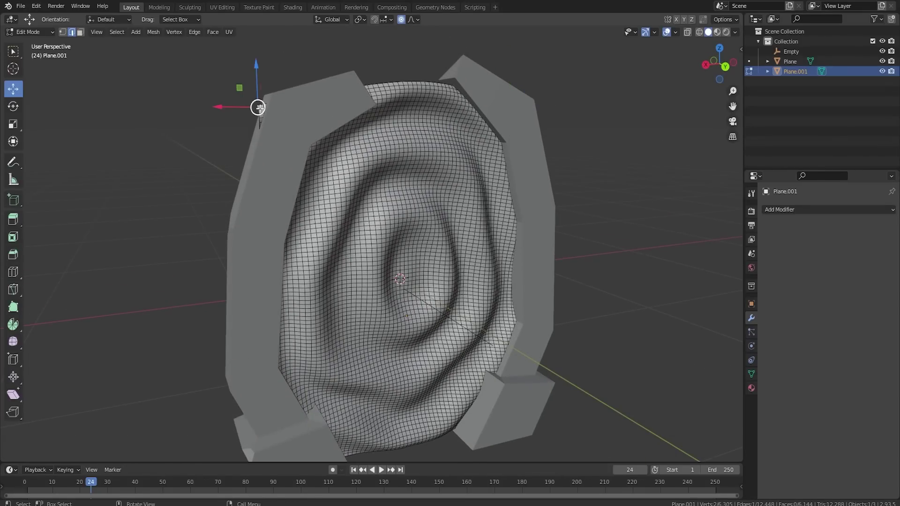
pyautogui.moveTo(239, 107); pyautogui.dragTo(256, 108)
pyautogui.moveTo(393, 208); pyautogui.dragTo(458, 226, button='middle')
pyautogui.scroll(-5, 454, 230)
pyautogui.keyDown('shift'); pyautogui.moveTo(405, 166); pyautogui.dragTo(403, 215, button='middle'); pyautogui.keyUp('shift')
pyautogui.press('Tab')
pyautogui.scroll(3, 403, 215)
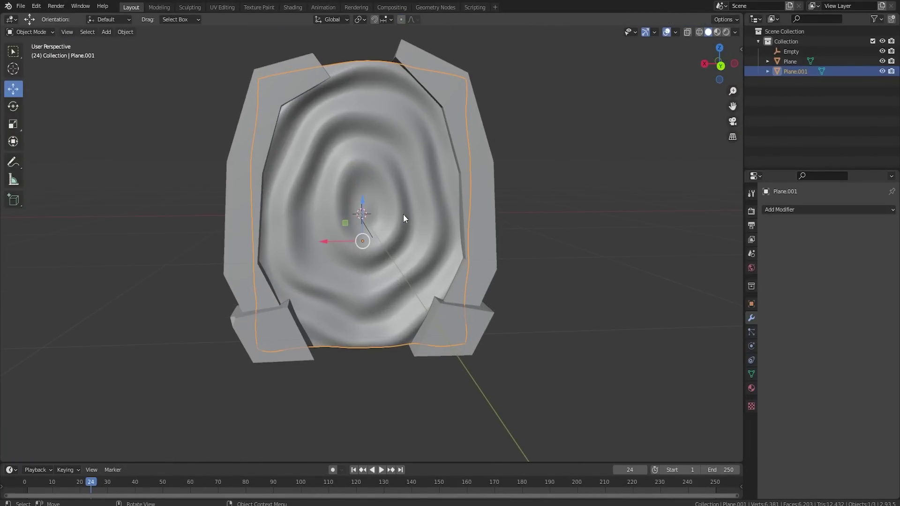
# - Add a Decimate modifier with a ratio of 0.5 to the portal plane and apply it
pyautogui.click(790, 210)
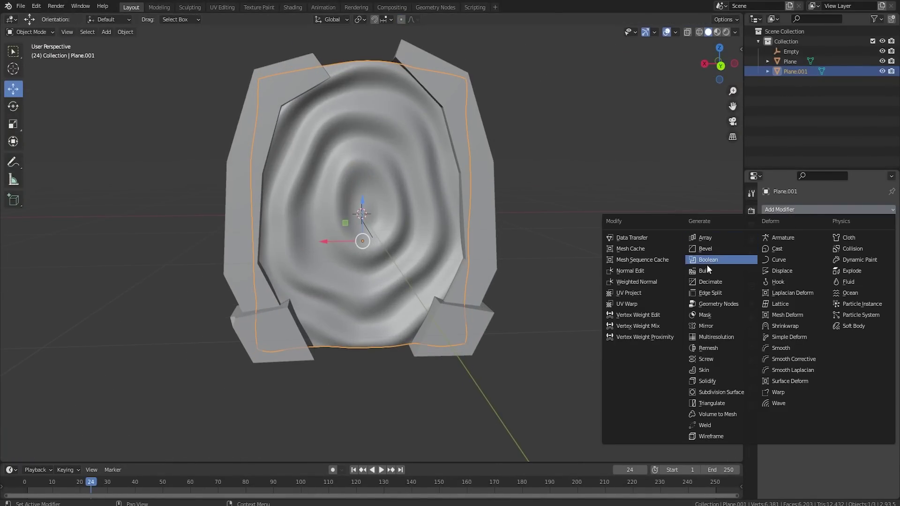
pyautogui.click(719, 283)
pyautogui.click(855, 255)
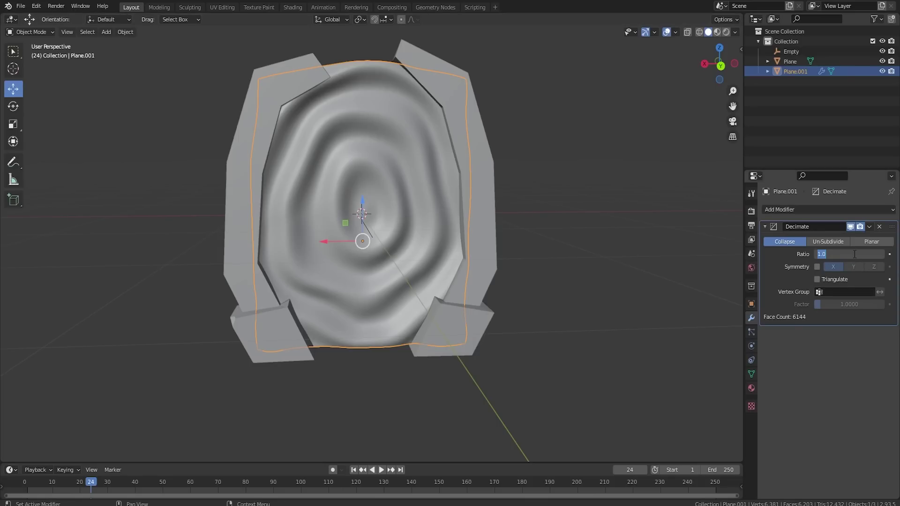
pyautogui.press('Return')
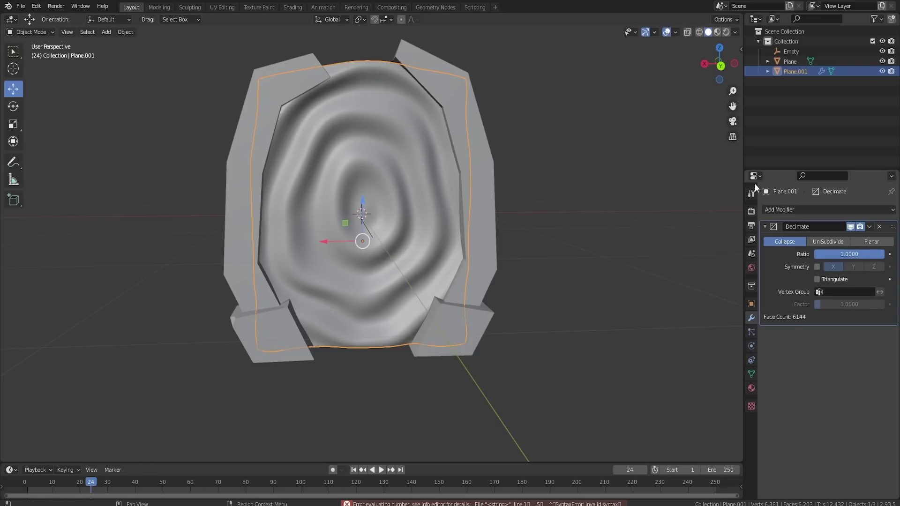
pyautogui.click(844, 254)
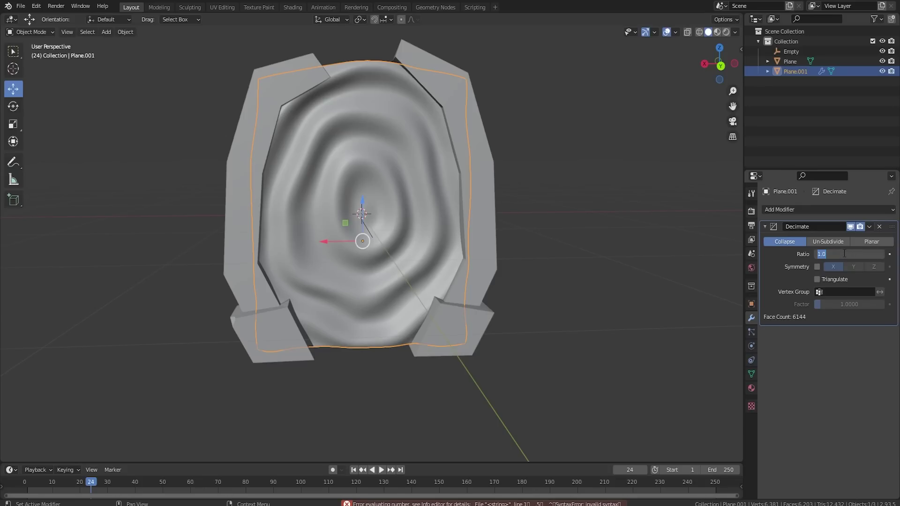
pyautogui.press('Return')
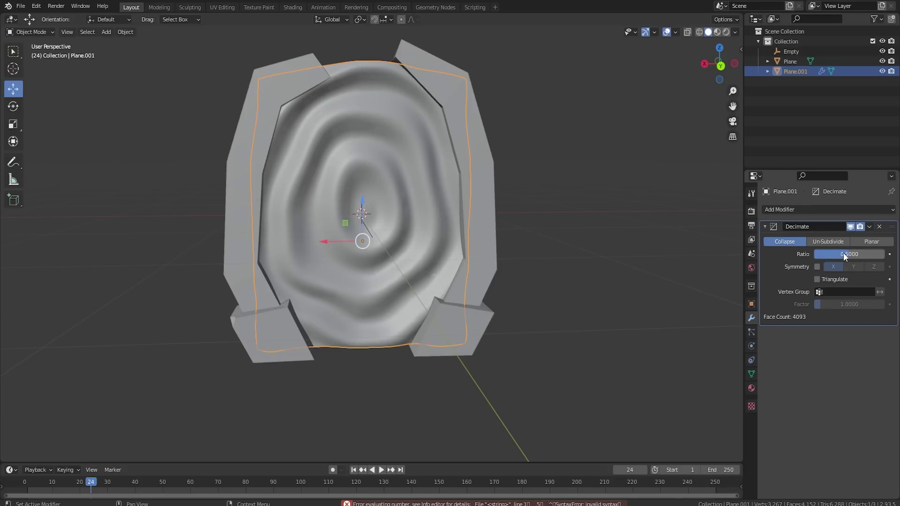
pyautogui.moveTo(325, 141); pyautogui.dragTo(332, 172, button='middle')
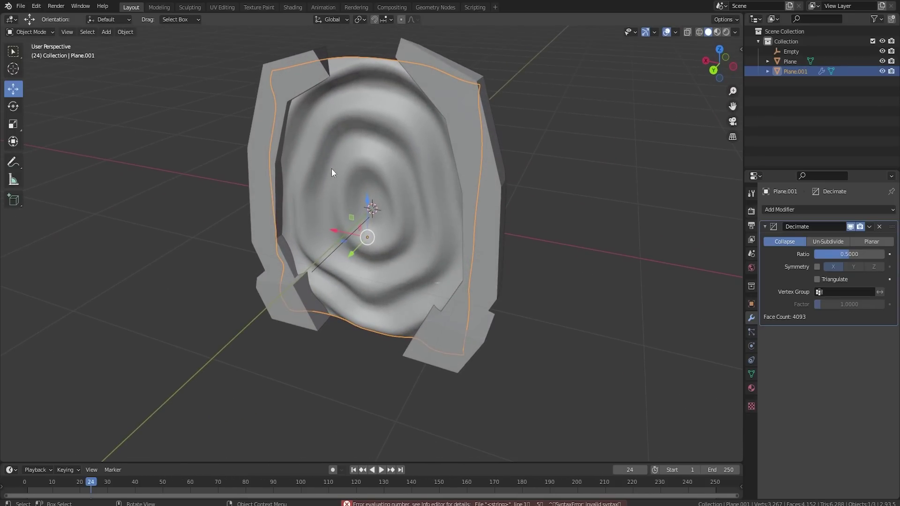
pyautogui.click(870, 226)
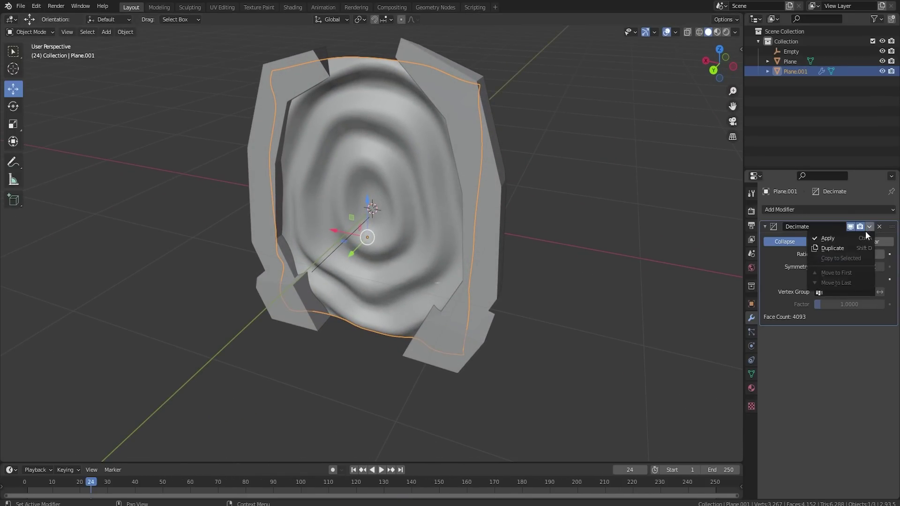
pyautogui.click(827, 238)
# - Decimate the portal plane a second time with a ratio of 0.5 and apply the modifier
pyautogui.moveTo(628, 266); pyautogui.dragTo(403, 187, button='middle')
pyautogui.click(788, 209)
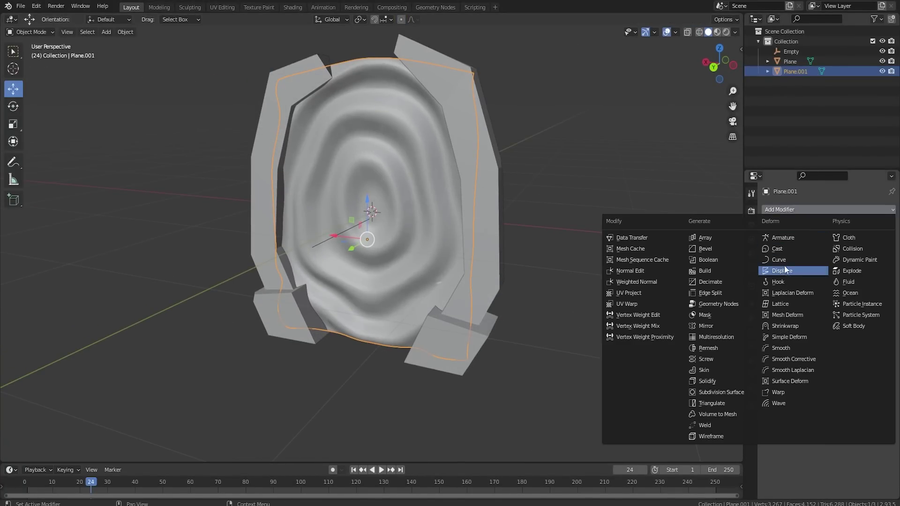
pyautogui.click(716, 283)
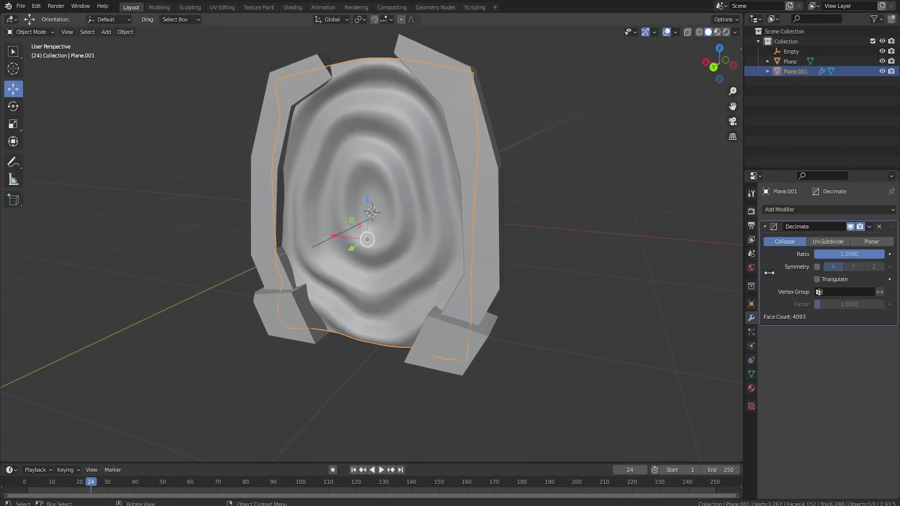
pyautogui.click(847, 255)
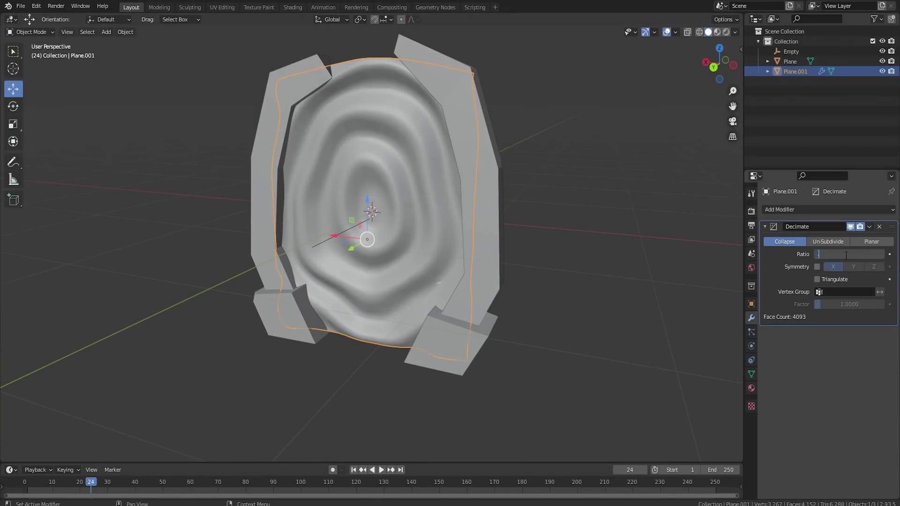
pyautogui.write('.5')
pyautogui.press('Return')
pyautogui.click(869, 227)
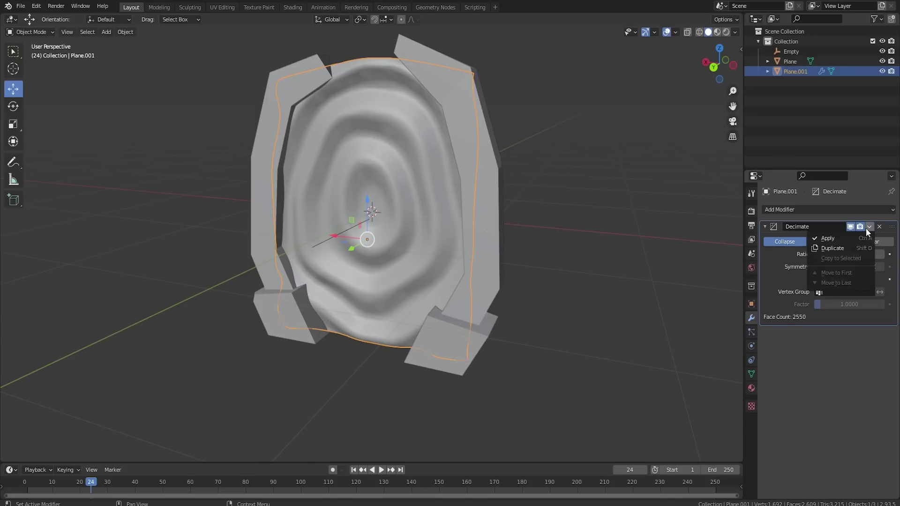
pyautogui.click(831, 240)
# - Reduce the portal plane with a third Decimate modifier at a ratio of 0.5 and apply it
pyautogui.click(806, 209)
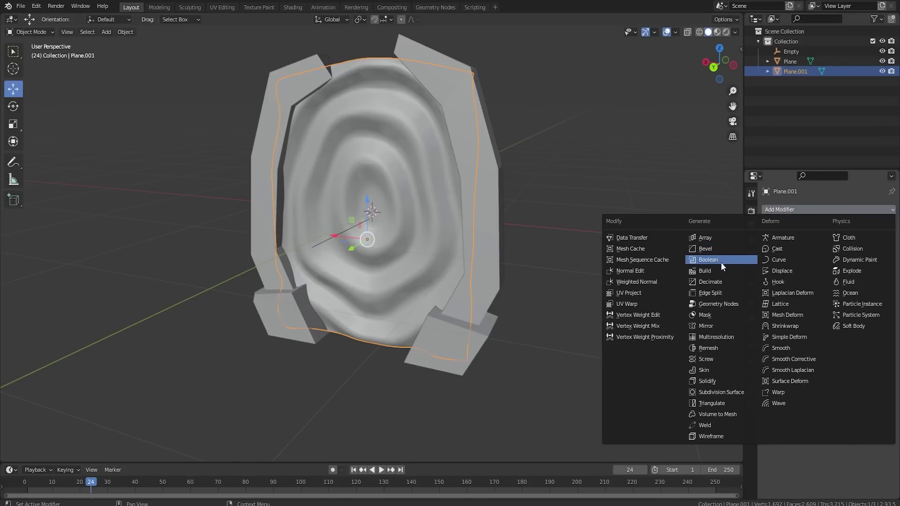
pyautogui.click(720, 282)
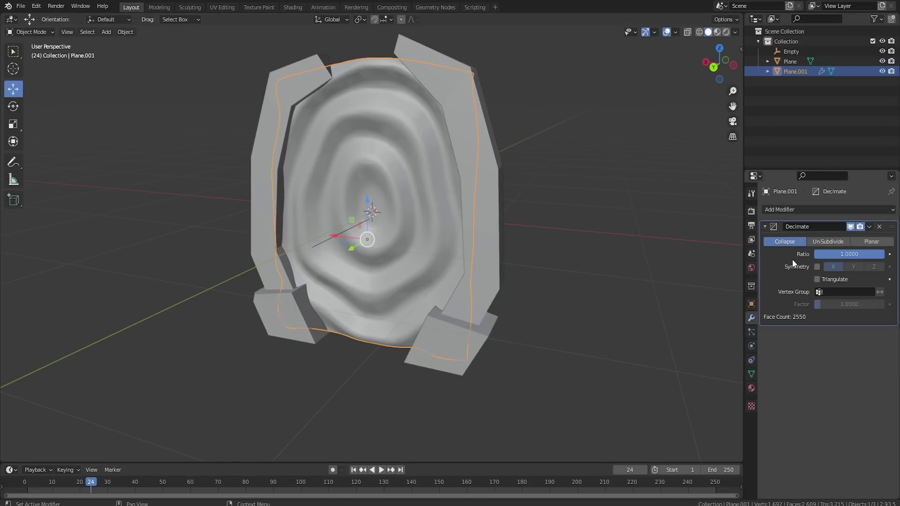
pyautogui.click(834, 255)
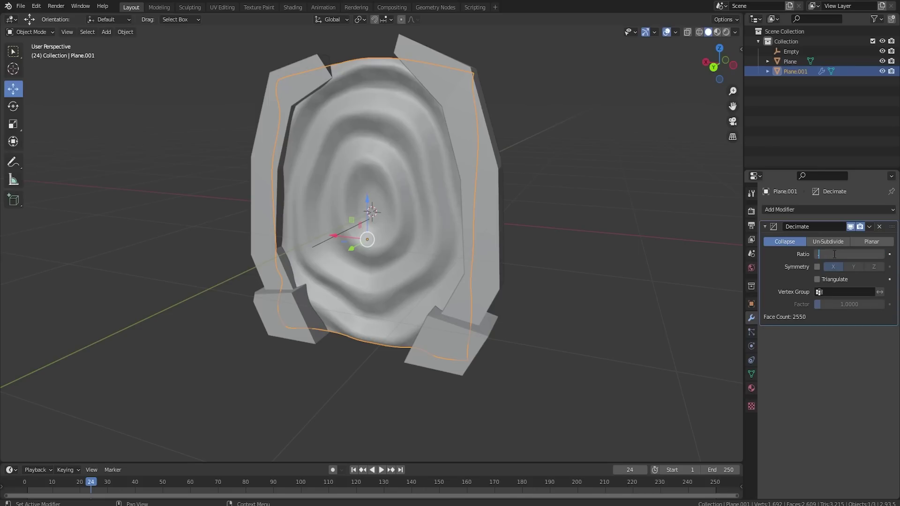
pyautogui.write('.5')
pyautogui.press('Return')
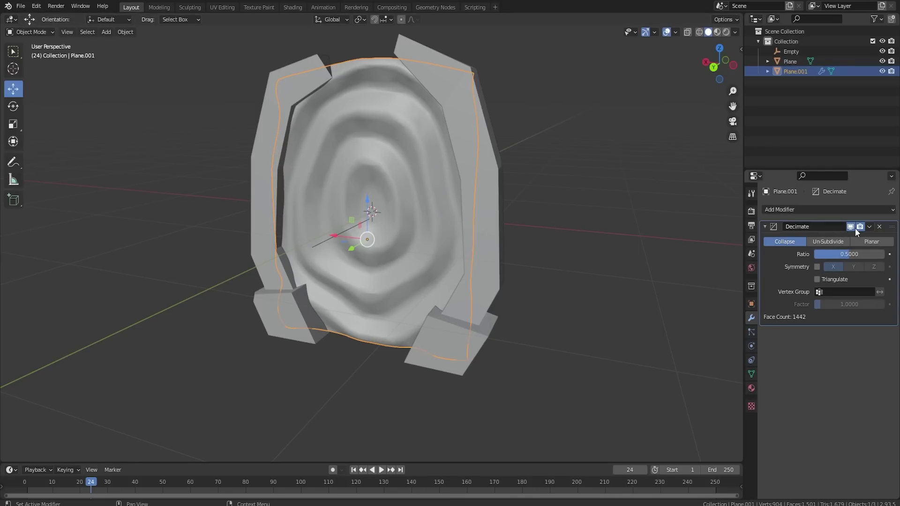
pyautogui.click(870, 227)
pyautogui.click(832, 239)
# - Examine the decimated portal plane's mesh in Edit Mode and its shading in Object Mode from several angles
pyautogui.press('Tab')
pyautogui.moveTo(421, 215); pyautogui.dragTo(462, 208, button='middle')
pyautogui.press('Tab')
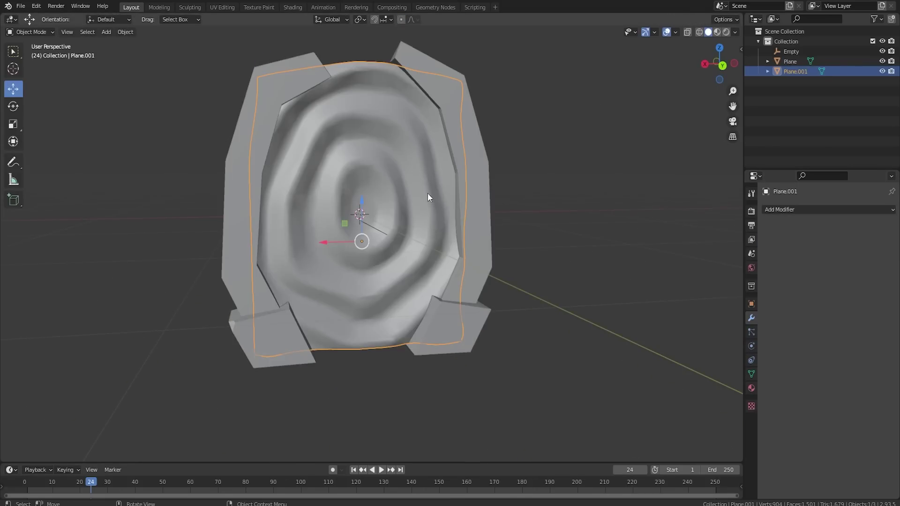
pyautogui.press('Tab')
pyautogui.moveTo(407, 171); pyautogui.dragTo(391, 190, button='middle')
pyautogui.press('Tab')
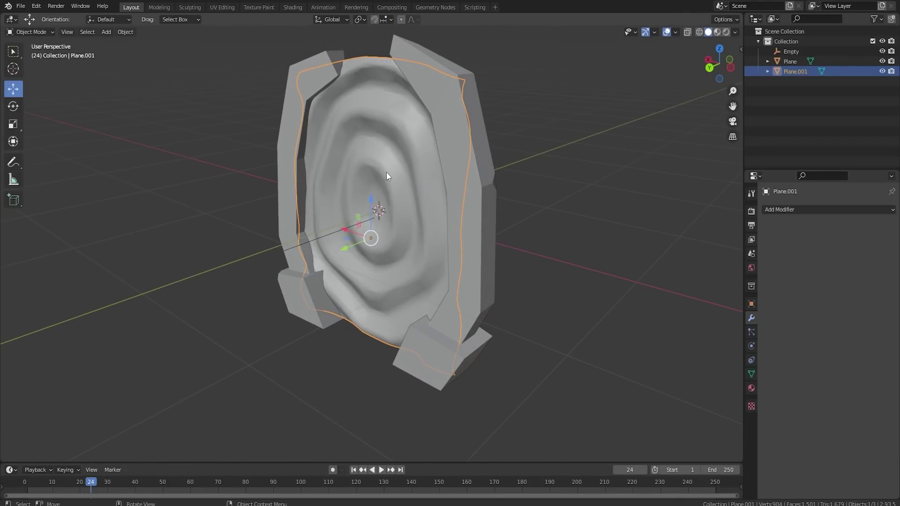
# - Enable Auto Smooth at 30° in the portal plane's normals settings
pyautogui.click(752, 374)
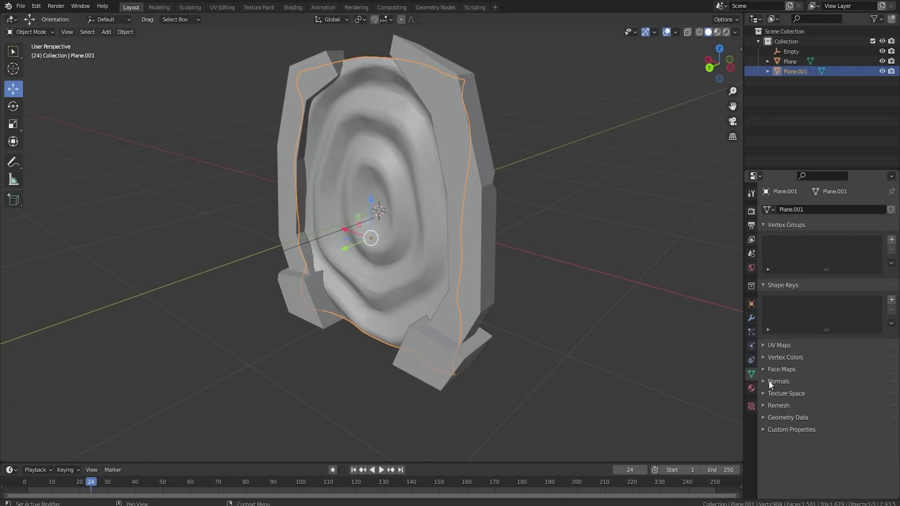
pyautogui.click(769, 382)
pyautogui.click(817, 396)
pyautogui.moveTo(544, 295); pyautogui.dragTo(406, 190, button='middle')
pyautogui.scroll(-2, 423, 198)
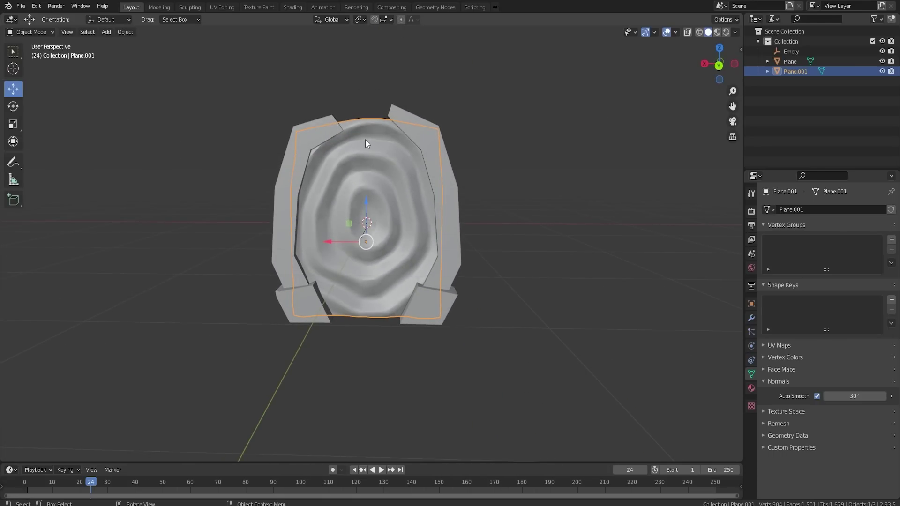
# - Clear the selection and add a cylinder mesh with 32 vertices, 1 m radius and 2 m depth at the world origin
pyautogui.click(522, 203)
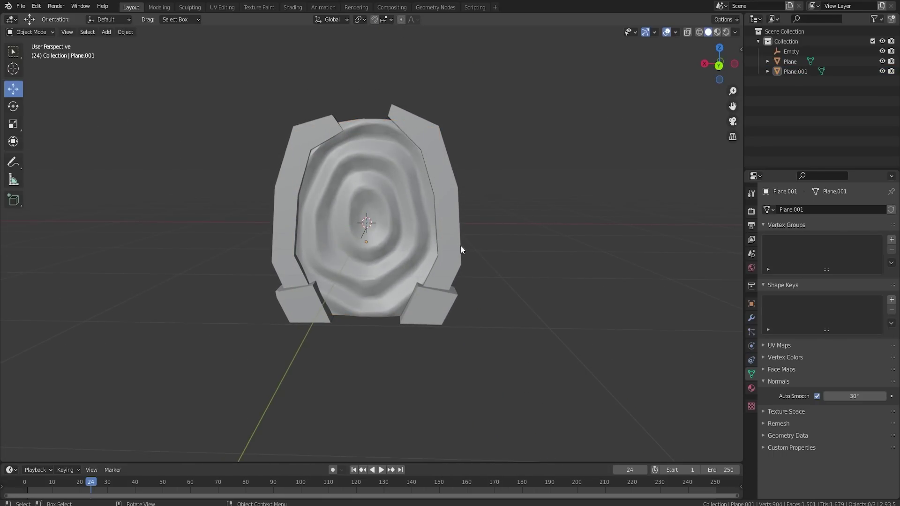
pyautogui.hotkey('shift', 'a')
pyautogui.moveTo(445, 252)
pyautogui.moveTo(440, 151)
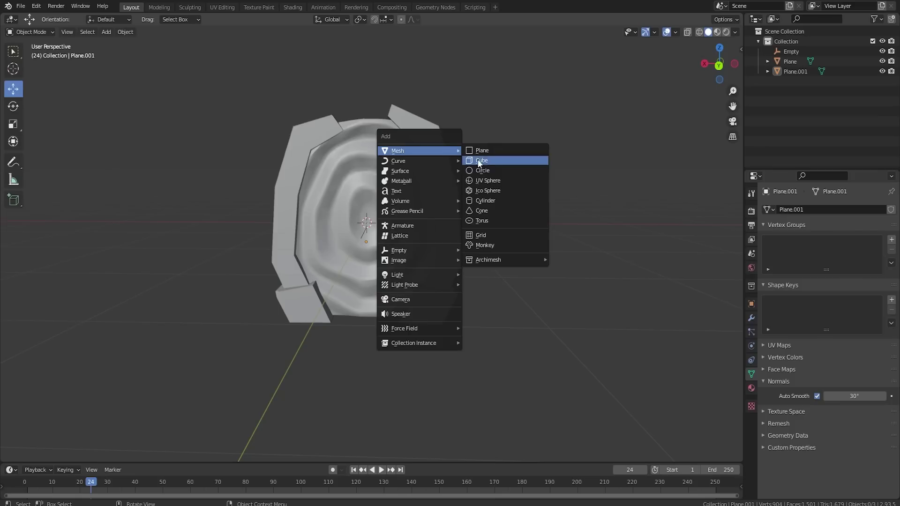
pyautogui.click(488, 209)
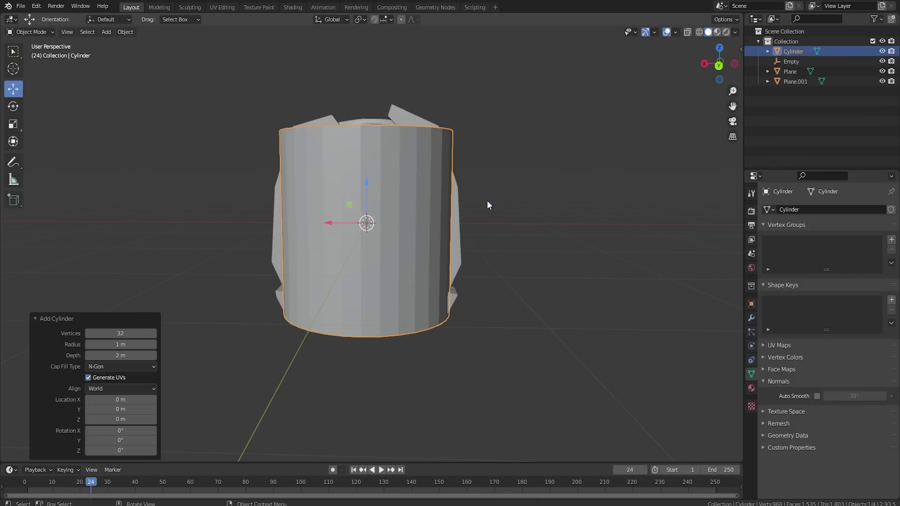
# - Set the new cylinder to 8 vertices and add one centred horizontal loop cut around it
pyautogui.click(136, 333)
pyautogui.write('8')
pyautogui.press('Return')
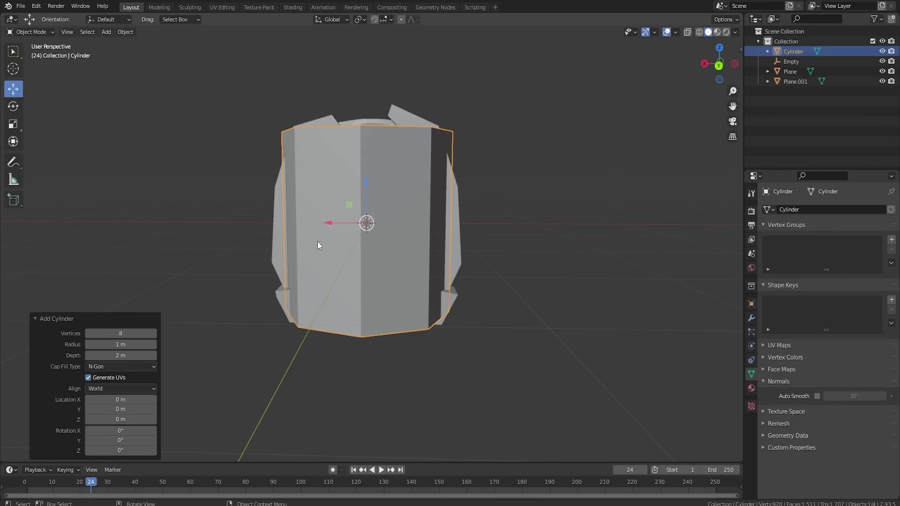
pyautogui.press('Tab')
pyautogui.hotkey('ctrl', 'r')
pyautogui.click(371, 215)
pyautogui.rightClick(372, 215)
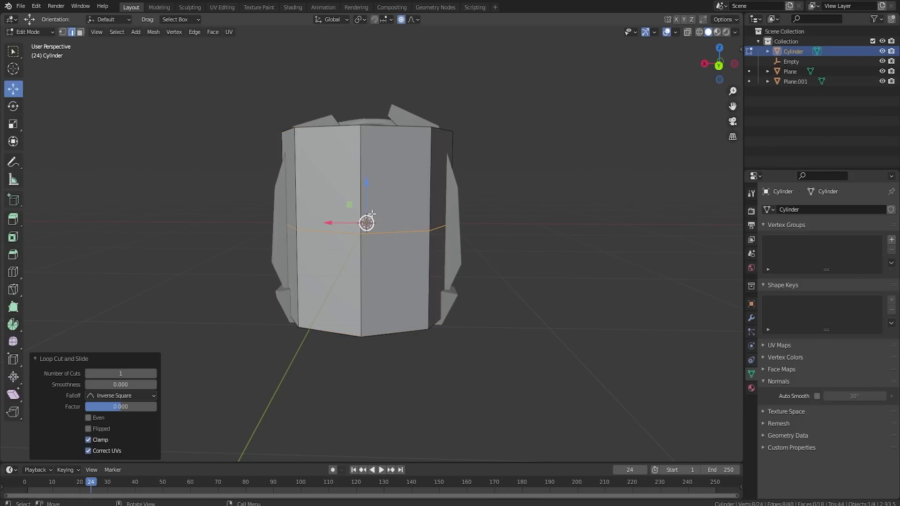
# - Taper the cylinder by scaling down its top face, then scale that face by about 0.89 with proportional editing off
pyautogui.click(80, 32)
pyautogui.moveTo(371, 133); pyautogui.dragTo(380, 166, button='middle')
pyautogui.click(383, 166)
pyautogui.press('s')
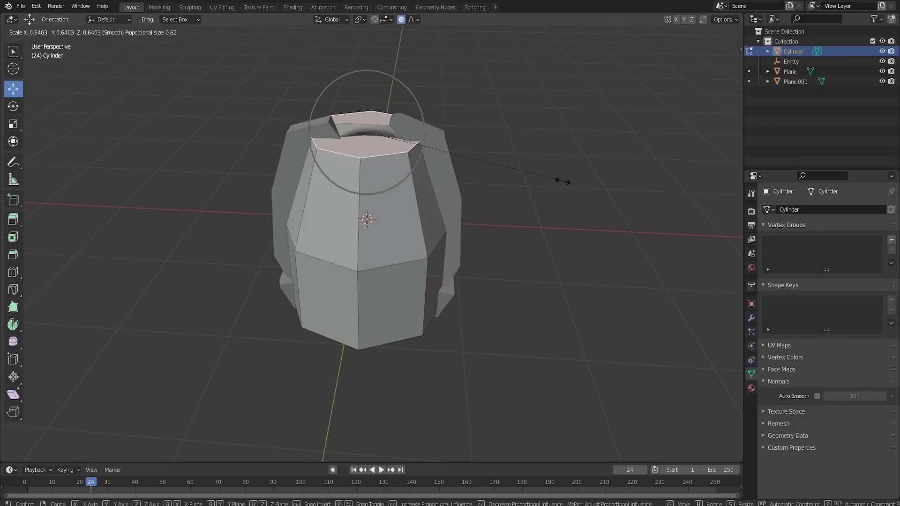
pyautogui.click(554, 180)
pyautogui.click(401, 20)
pyautogui.moveTo(425, 296); pyautogui.dragTo(436, 258, button='middle')
pyautogui.press('s')
pyautogui.click(516, 183)
# - Raise the cylinder's middle edge loop by about 0.44 m along Z to form the gem's shoulder
pyautogui.press('2')
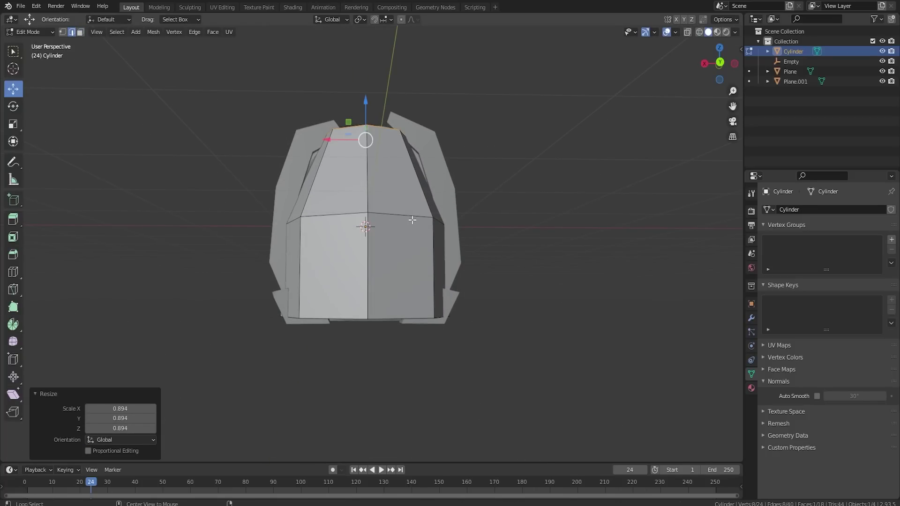
pyautogui.keyDown('alt'); pyautogui.click(383, 214); pyautogui.keyUp('alt')
pyautogui.moveTo(365, 185); pyautogui.dragTo(358, 147)
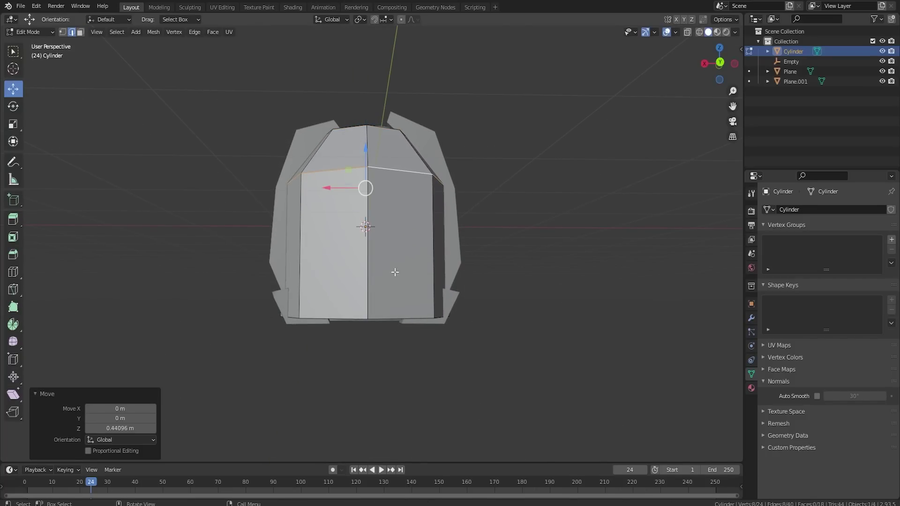
# - Merge the cylinder's bottom face at its center to give the gem a pointed tip
pyautogui.moveTo(394, 273); pyautogui.dragTo(392, 237, button='middle')
pyautogui.click(80, 32)
pyautogui.click(372, 296)
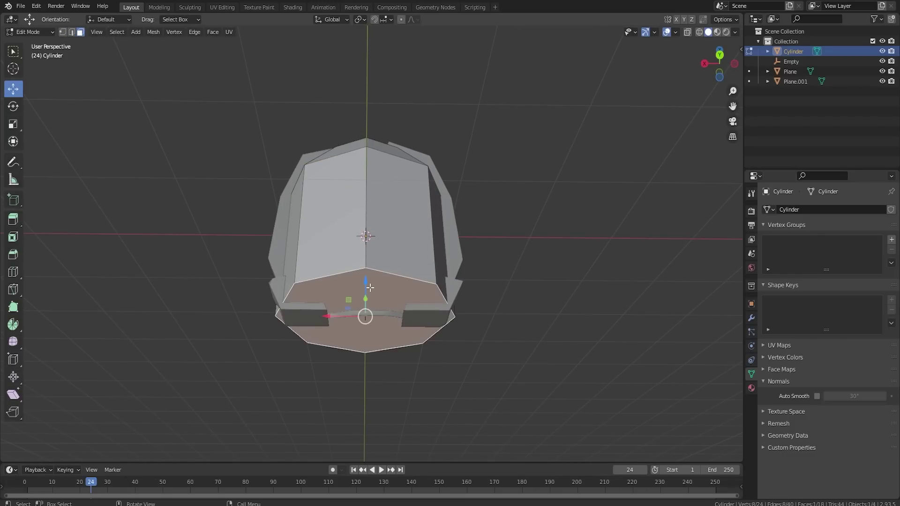
pyautogui.press('m')
pyautogui.click(371, 288)
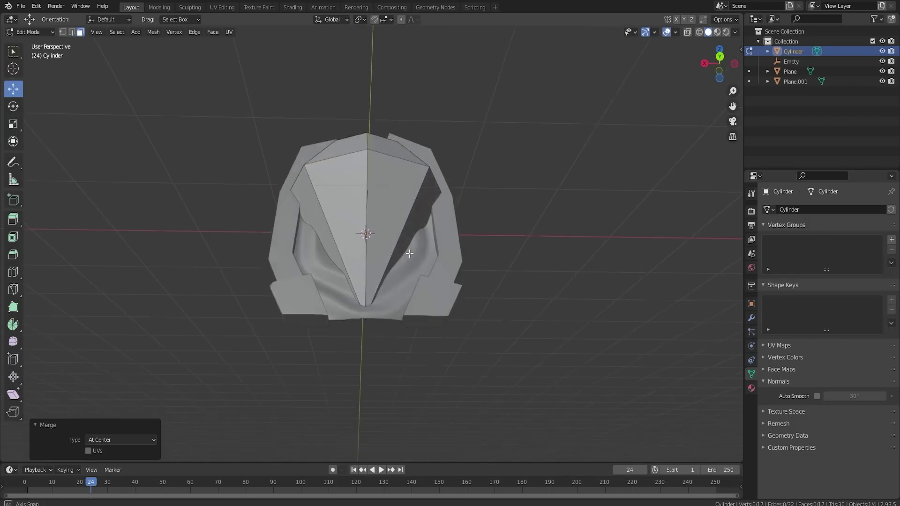
# - Scale the whole gem down in Object Mode and raise it about 1.12 m along Z to the top of the arch
pyautogui.press('Tab')
pyautogui.moveTo(409, 254); pyautogui.dragTo(388, 229, button='middle')
pyautogui.press('s')
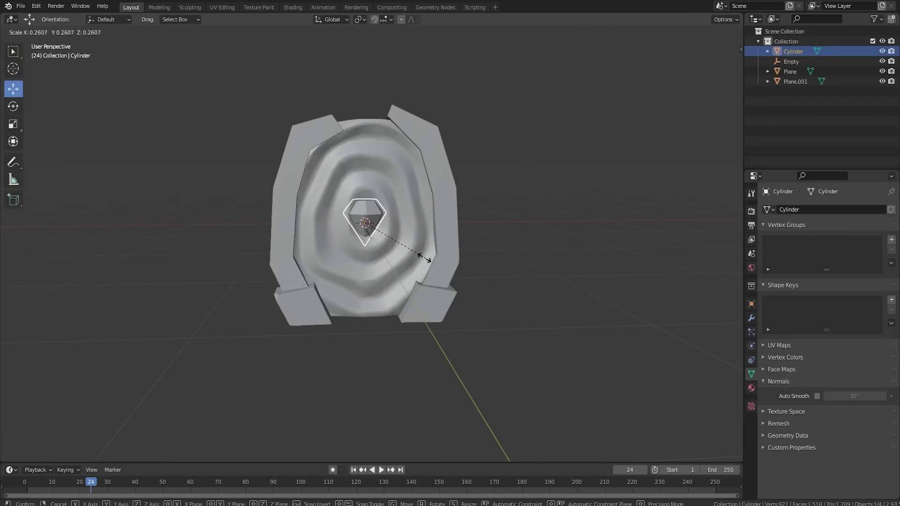
pyautogui.click(443, 261)
pyautogui.press('g')
pyautogui.press('z')
pyautogui.click(363, 89)
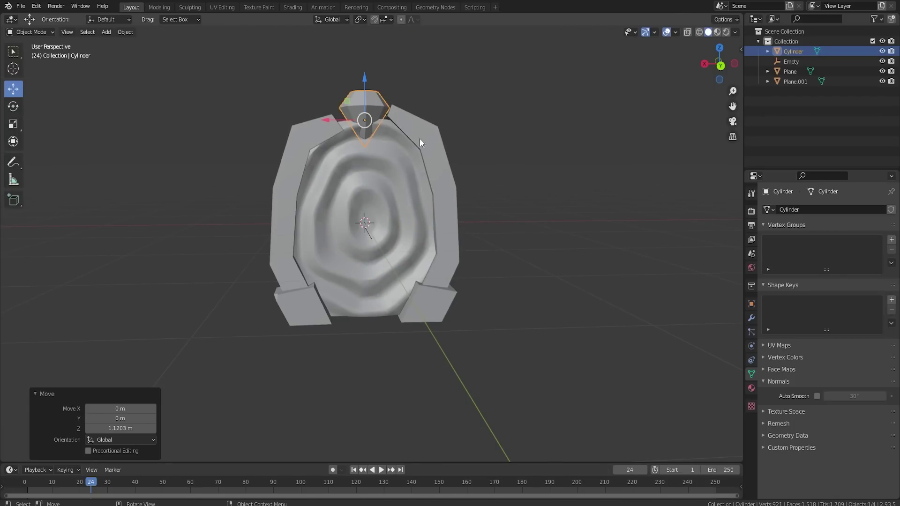
# - Enlarge the gem uniformly by about 1.12 and stretch it along Z by about 1.87
pyautogui.press('s')
pyautogui.click(513, 171)
pyautogui.moveTo(513, 170); pyautogui.dragTo(498, 186, button='middle')
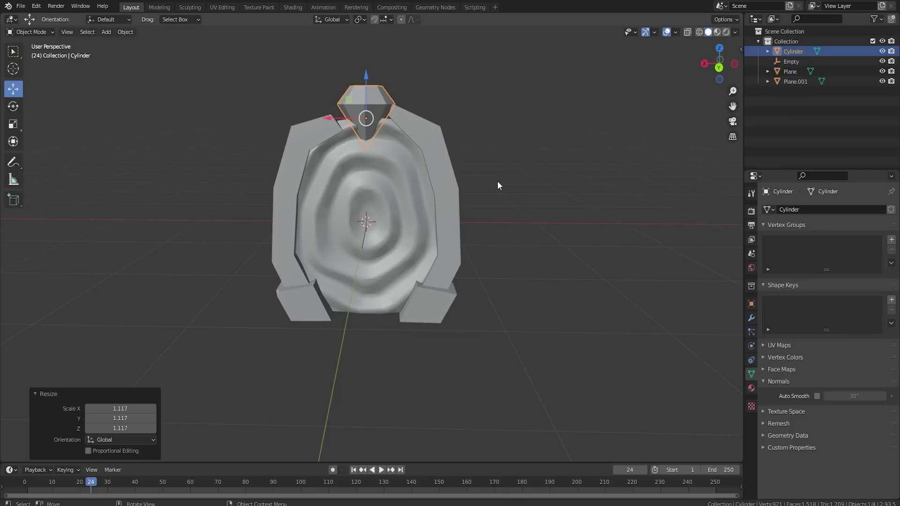
pyautogui.press('s')
pyautogui.press('z')
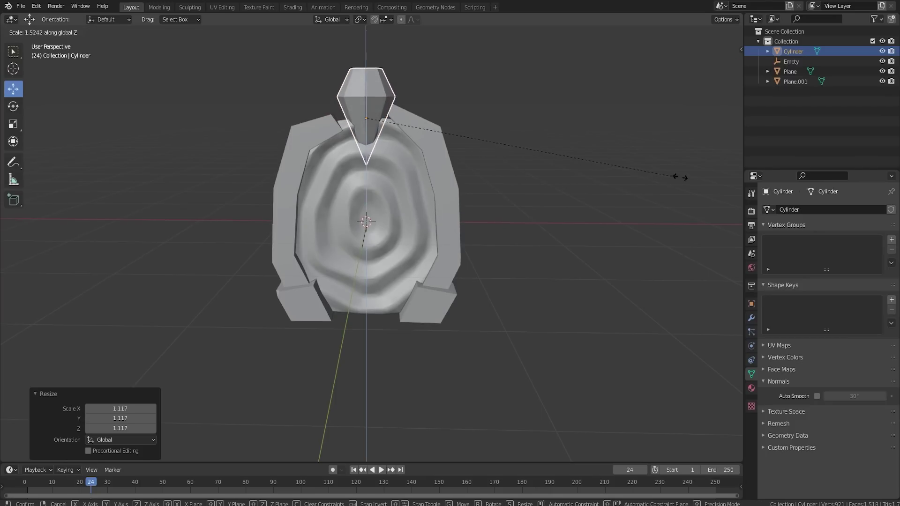
pyautogui.click(2, 172)
# - Shift the gem about 0.08 m in X and 0.12 m in Y, in line with the arch's thickness
pyautogui.moveTo(714, 168); pyautogui.dragTo(375, 125, button='middle')
pyautogui.press('g')
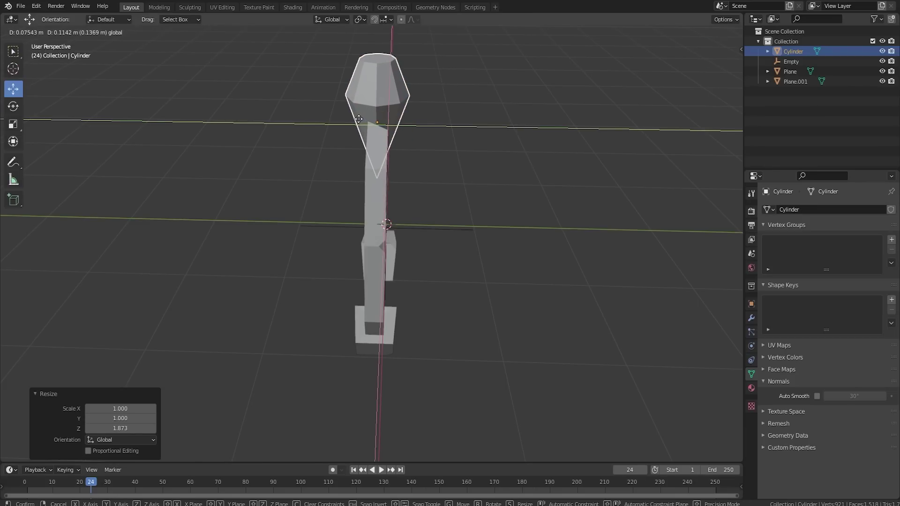
pyautogui.click(359, 119)
pyautogui.moveTo(414, 201); pyautogui.dragTo(521, 165, button='middle')
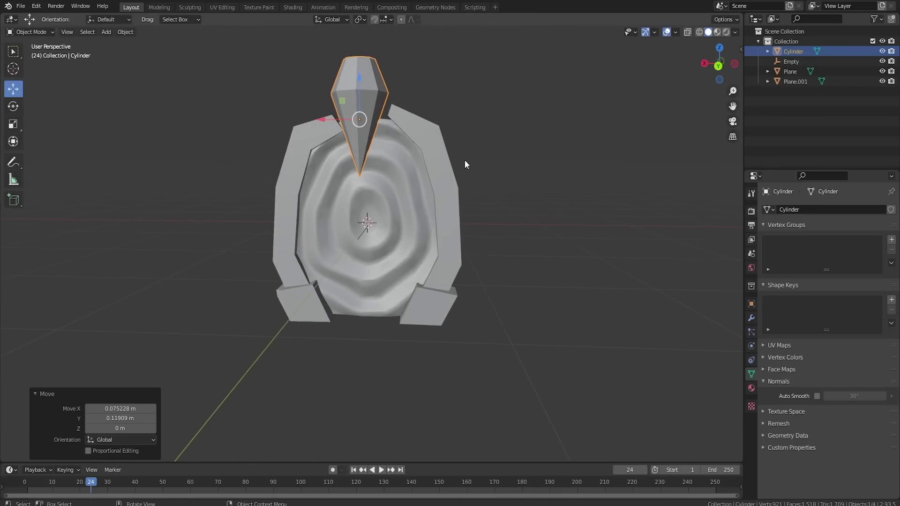
# - Center the gem horizontally over the arch in back view and raise it about 0.26 m along Z
pyautogui.moveTo(332, 117); pyautogui.dragTo(336, 97)
pyautogui.click(336, 117)
pyautogui.press('ctrl+KP_1')
pyautogui.scroll(2, 397, 170)
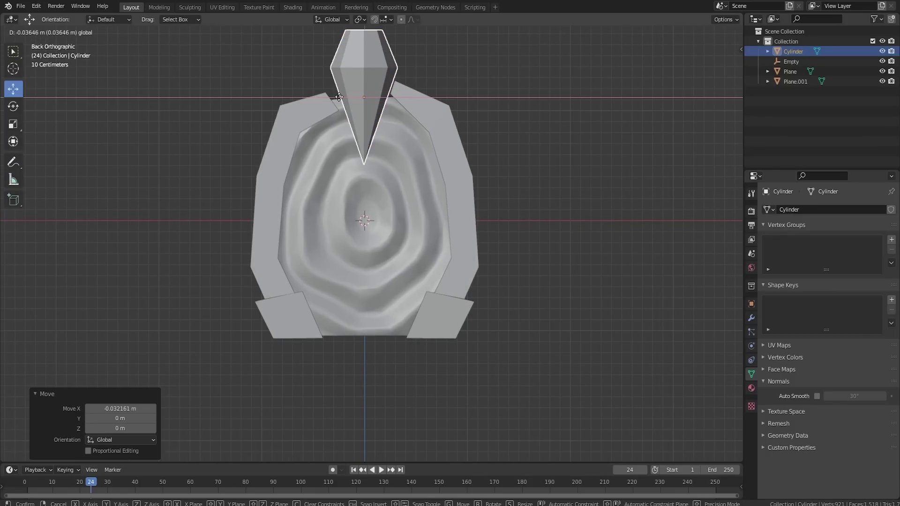
pyautogui.moveTo(338, 97); pyautogui.dragTo(363, 45)
pyautogui.scroll(-1, 401, 161)
pyautogui.scroll(-1, 400, 160)
pyautogui.moveTo(413, 160); pyautogui.dragTo(398, 207, button='middle')
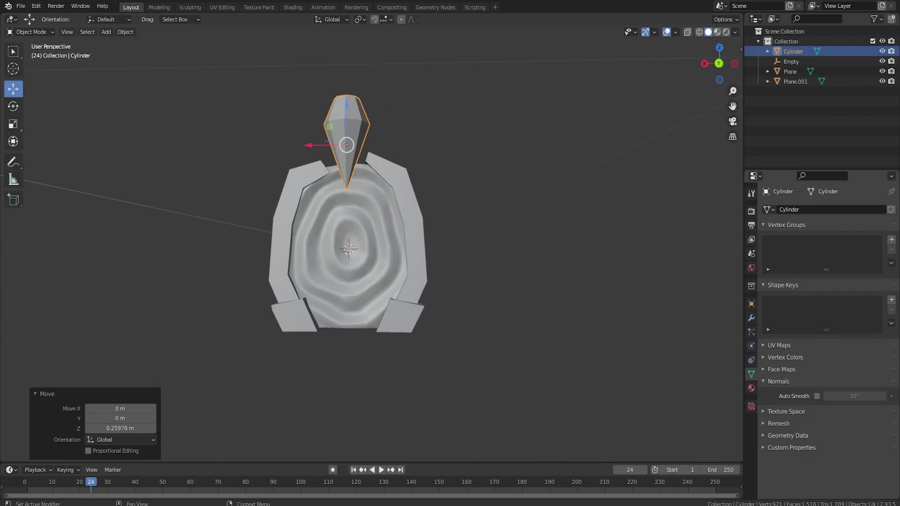
pyautogui.click(316, 190)
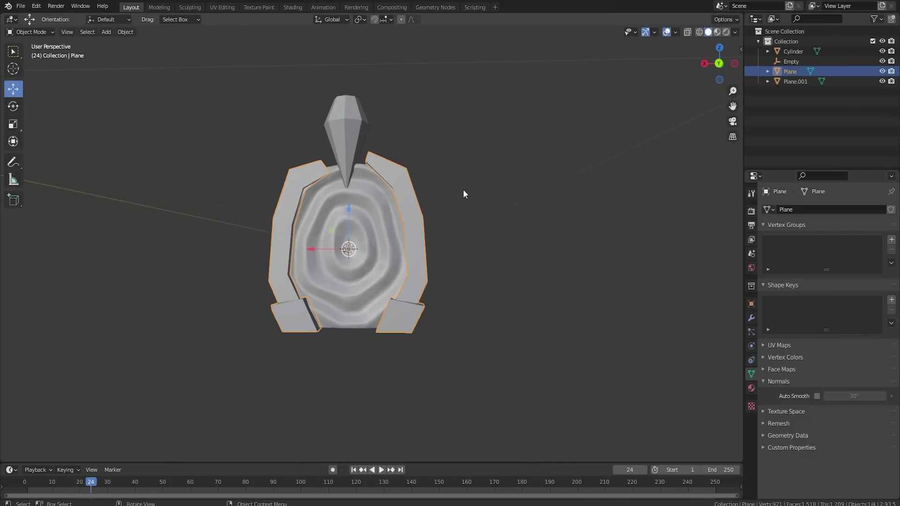
pyautogui.moveTo(463, 190)
pyautogui.mouseDown(button='middle')
pyautogui.moveTo(441, 211)
pyautogui.moveTo(371, 235)
pyautogui.moveTo(290, 227)
pyautogui.moveTo(437, 215)
pyautogui.moveTo(462, 203)
pyautogui.mouseUp(button='middle')
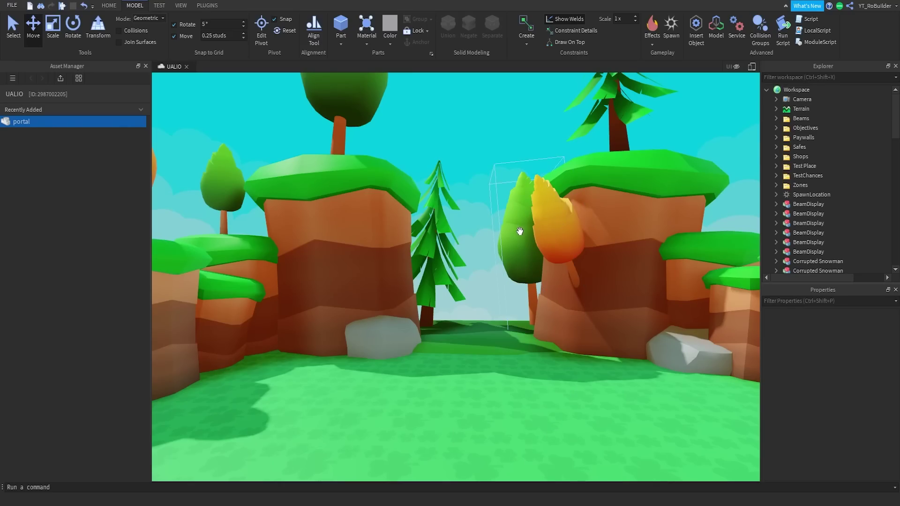
# - Switch to Roblox Studio and insert the imported portal mesh from the Asset Manager into the workspace
pyautogui.scroll(-6, 520, 231)
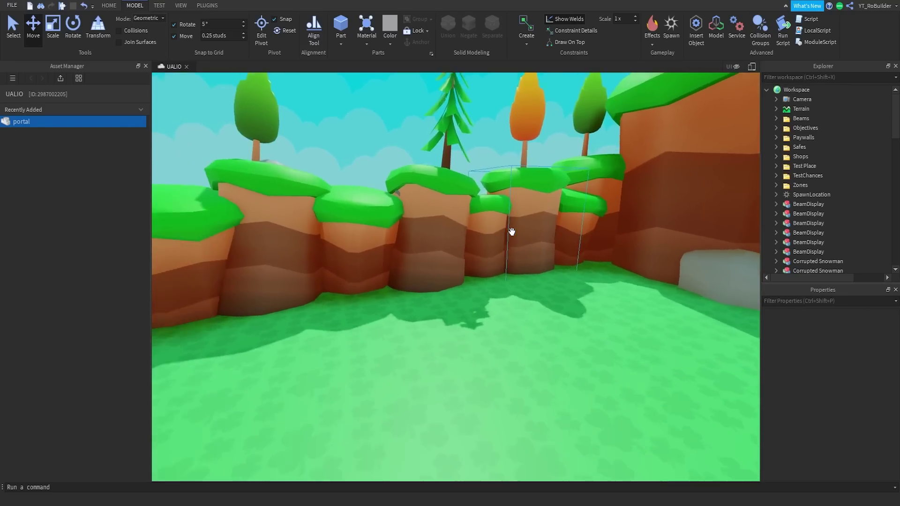
pyautogui.rightClick(41, 121)
pyautogui.click(82, 139)
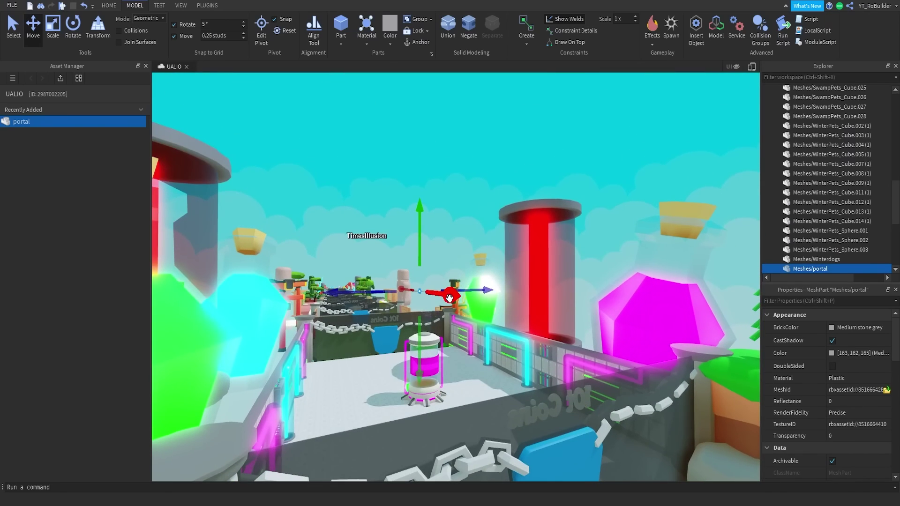
# - Move the inserted portal mesh out to the grassy clearing in front of the cliffs and set it on the ground
pyautogui.moveTo(449, 298); pyautogui.dragTo(599, 344)
pyautogui.scroll(5, 599, 344)
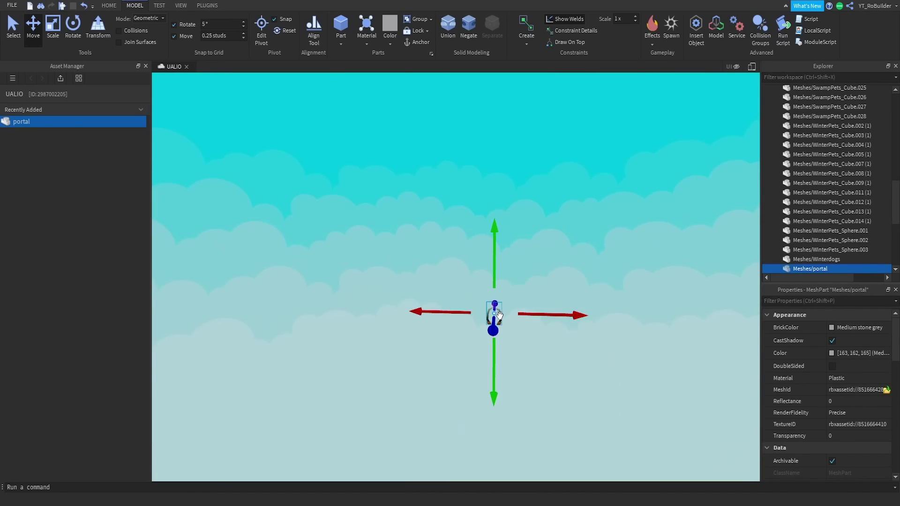
pyautogui.moveTo(500, 316); pyautogui.dragTo(519, 324)
pyautogui.moveTo(519, 323); pyautogui.dragTo(519, 324, button='right')
pyautogui.moveTo(518, 323); pyautogui.dragTo(522, 300)
pyautogui.scroll(3, 522, 300)
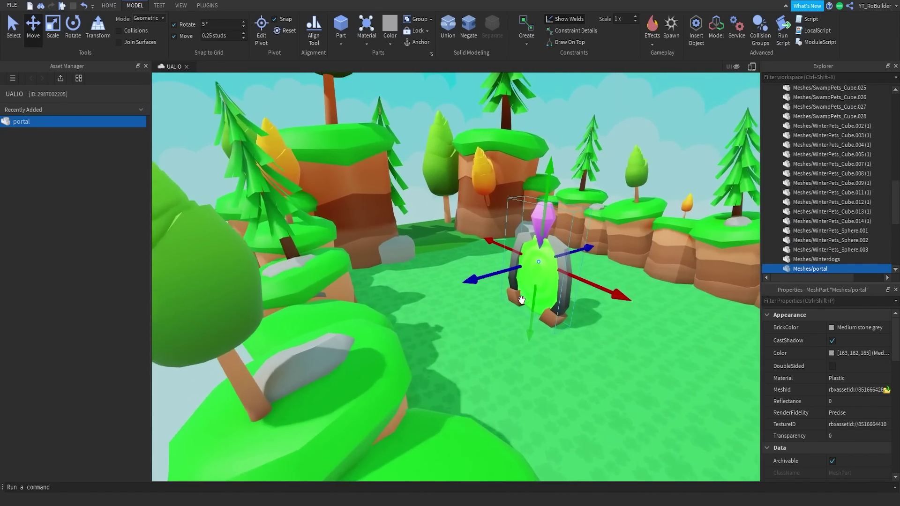
pyautogui.press('w')
pyautogui.moveTo(522, 300); pyautogui.dragTo(518, 303, button='right')
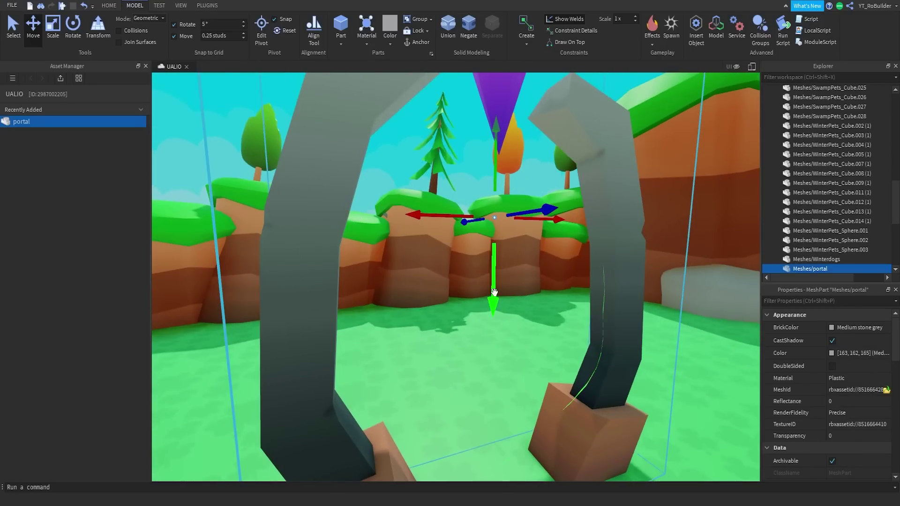
pyautogui.press('s')
pyautogui.moveTo(452, 313); pyautogui.dragTo(502, 329, button='right')
pyautogui.press('a')
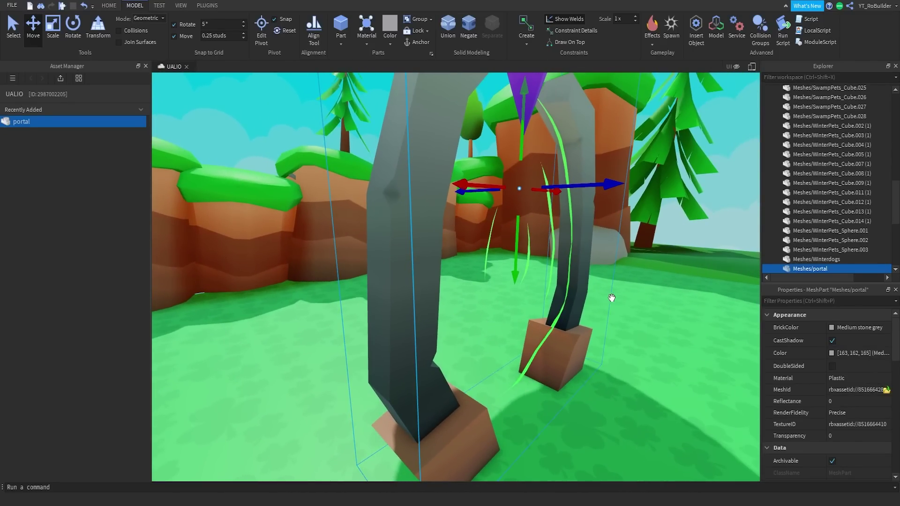
# - Try the DoubleSided option on the portal mesh and turn it back off
pyautogui.click(832, 367)
pyautogui.moveTo(569, 297); pyautogui.dragTo(566, 292, button='right')
pyautogui.press('s')
pyautogui.click(833, 367)
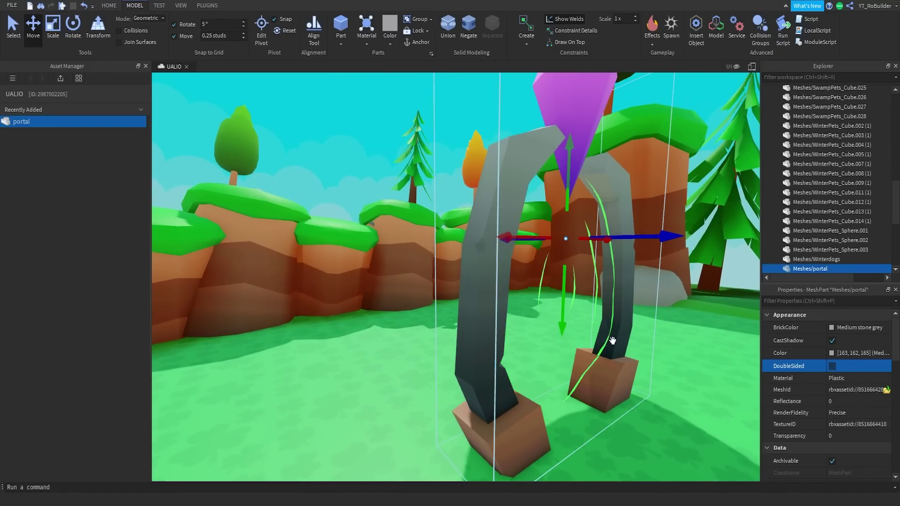
# - Rotate the portal mesh 90° on the grass and check its orientation from both sides
pyautogui.hotkey('ctrl', 'r')
pyautogui.press('w')
pyautogui.moveTo(544, 311)
pyautogui.mouseDown(button='right')
pyautogui.moveTo(556, 308)
pyautogui.moveTo(548, 307)
pyautogui.mouseUp(button='right')
pyautogui.press('s')
pyautogui.press('w')
pyautogui.press('a')
pyautogui.moveTo(514, 269); pyautogui.dragTo(505, 265, button='right')
pyautogui.press('d')
pyautogui.press('s')
pyautogui.press('a')
pyautogui.press('s')
# - Move the portal mesh across the clearing into the gap between the two large cliffs
pyautogui.moveTo(489, 255); pyautogui.dragTo(608, 210)
pyautogui.press('w')
pyautogui.moveTo(581, 244); pyautogui.dragTo(571, 258, button='right')
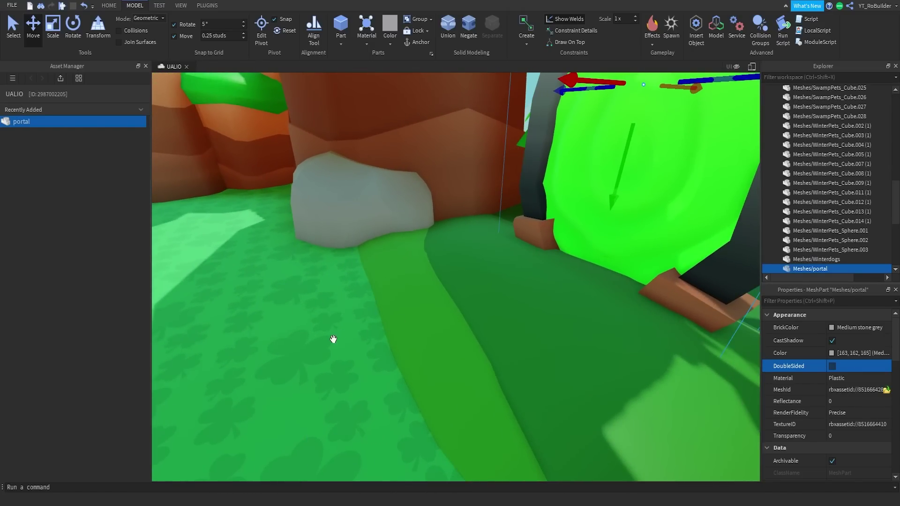
pyautogui.press('s')
pyautogui.moveTo(500, 295); pyautogui.dragTo(501, 300, button='right')
pyautogui.press('a')
pyautogui.press('s')
pyautogui.press('s')
pyautogui.press('a')
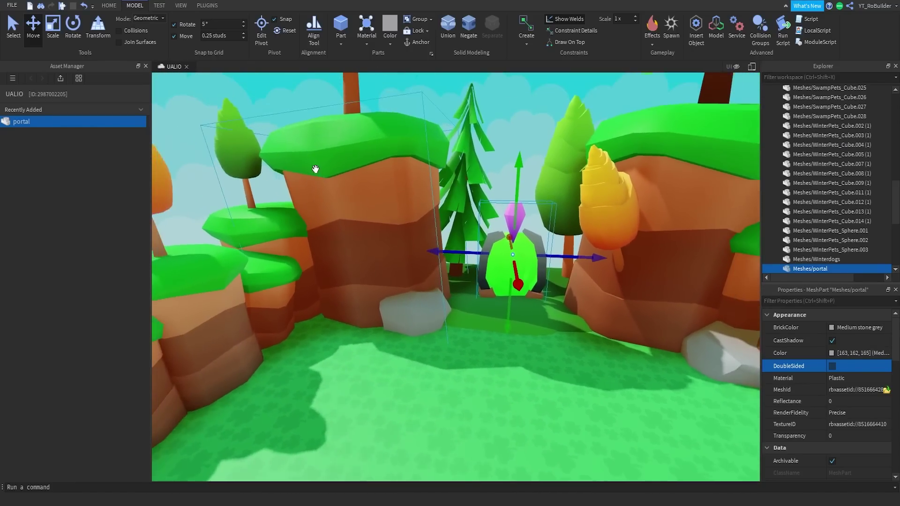
# - Scale up the portal mesh and adjust its position so that it fills the gap between the cliffs
pyautogui.keyDown('shift'); pyautogui.moveTo(516, 184); pyautogui.dragTo(489, 83); pyautogui.keyUp('shift')
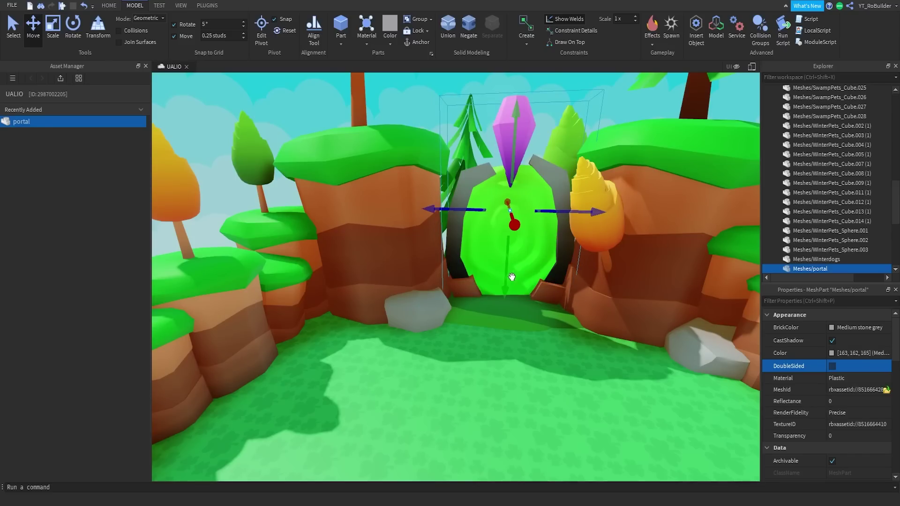
pyautogui.press('w')
pyautogui.moveTo(545, 276); pyautogui.dragTo(546, 275, button='right')
pyautogui.scroll(-5, 545, 276)
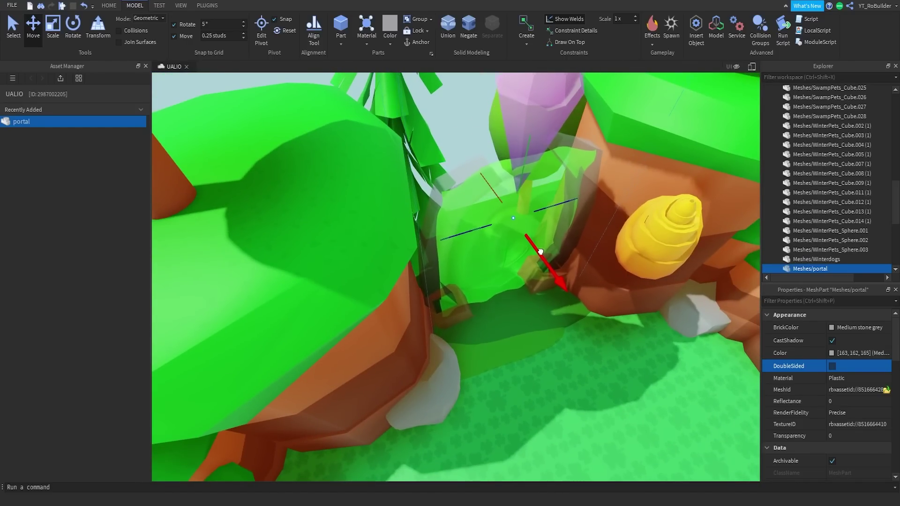
pyautogui.scroll(3, 564, 301)
pyautogui.moveTo(564, 302); pyautogui.dragTo(564, 302, button='right')
pyautogui.scroll(-5, 564, 302)
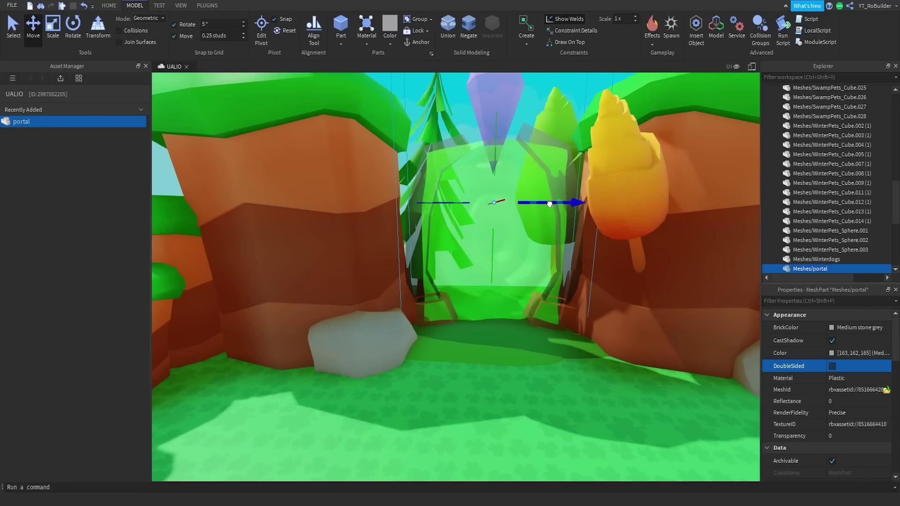
pyautogui.scroll(-4, 549, 204)
pyautogui.scroll(5, 500, 220)
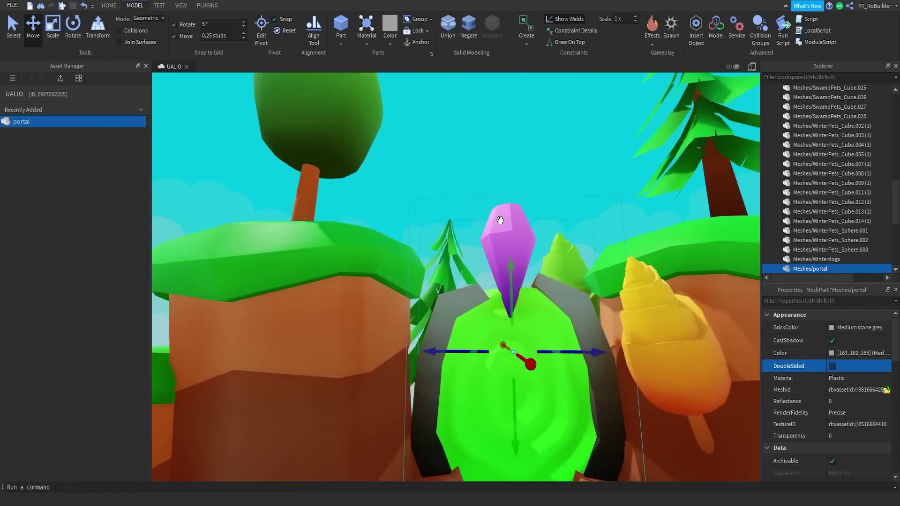
# - Reposition the pine tree next to the portal so that it stands behind the left cliff, clear of the portal's green surface
pyautogui.moveTo(500, 221); pyautogui.dragTo(500, 220, button='right')
pyautogui.scroll(-4, 500, 220)
pyautogui.click(505, 166)
pyautogui.moveTo(481, 223); pyautogui.dragTo(442, 267)
pyautogui.scroll(2, 479, 277)
pyautogui.moveTo(479, 277); pyautogui.dragTo(479, 277, button='right')
pyautogui.scroll(3, 479, 277)
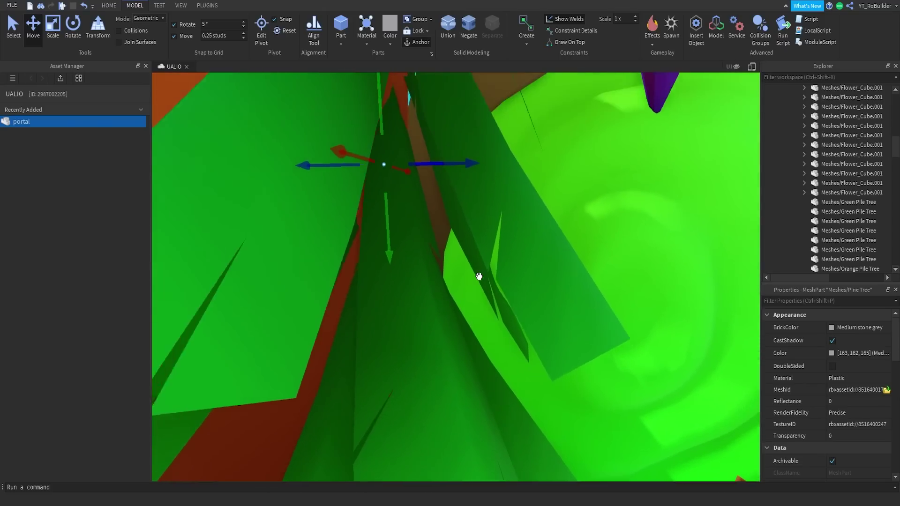
pyautogui.scroll(-4, 478, 276)
pyautogui.moveTo(442, 263); pyautogui.dragTo(432, 276)
pyautogui.moveTo(480, 287); pyautogui.dragTo(480, 288, button='right')
pyautogui.hotkey('ctrl', 'z')
pyautogui.hotkey('ctrl', 'z')
pyautogui.moveTo(439, 254); pyautogui.dragTo(433, 259)
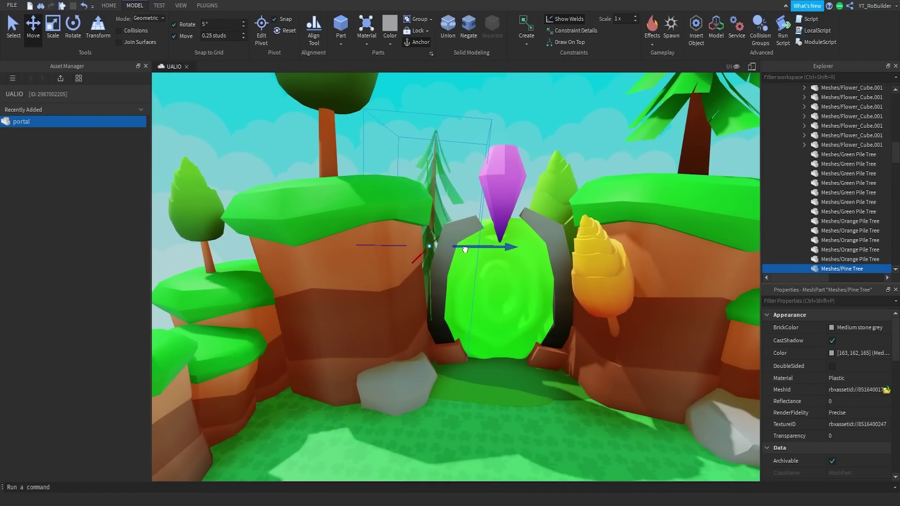
pyautogui.moveTo(467, 250); pyautogui.dragTo(518, 203, button='right')
pyautogui.scroll(-2, 518, 203)
pyautogui.click(496, 169)
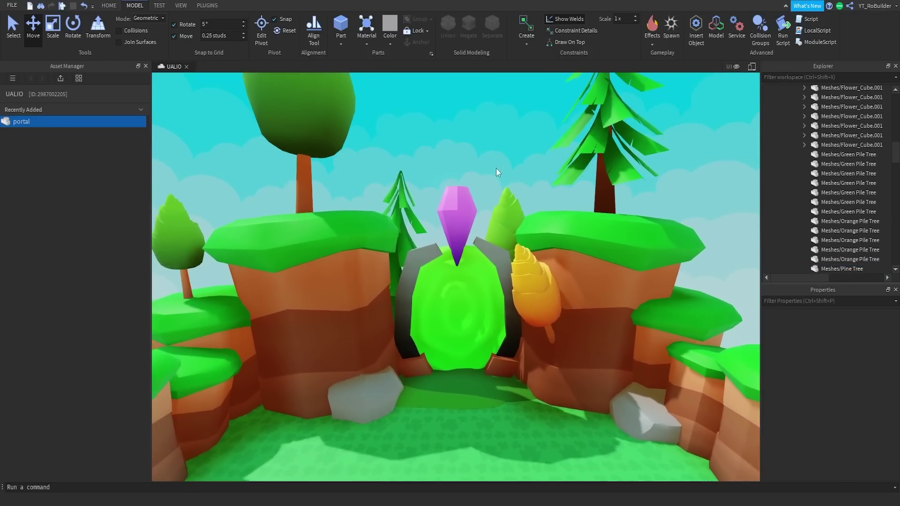
# - Insert an Attachment into the portal mesh
pyautogui.moveTo(496, 169); pyautogui.dragTo(488, 251, button='right')
pyautogui.scroll(8, 487, 250)
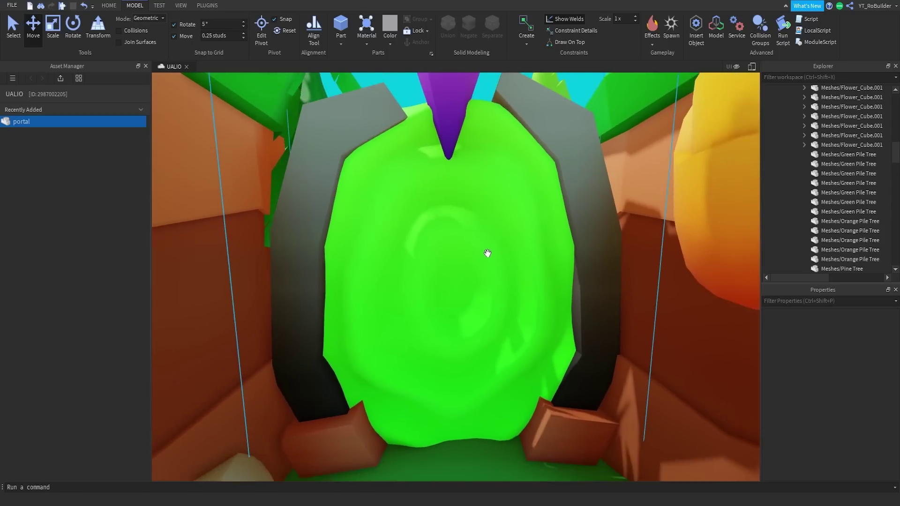
pyautogui.scroll(-3, 488, 254)
pyautogui.click(496, 268)
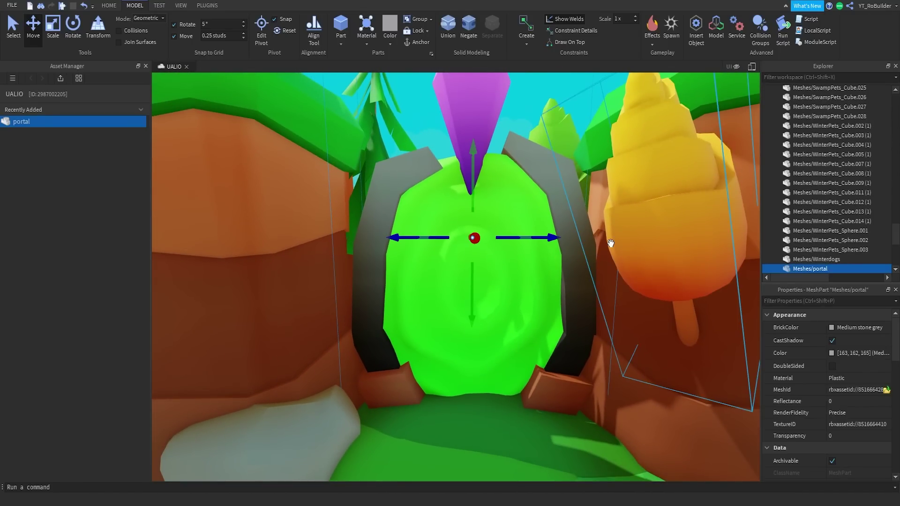
pyautogui.rightClick(805, 270)
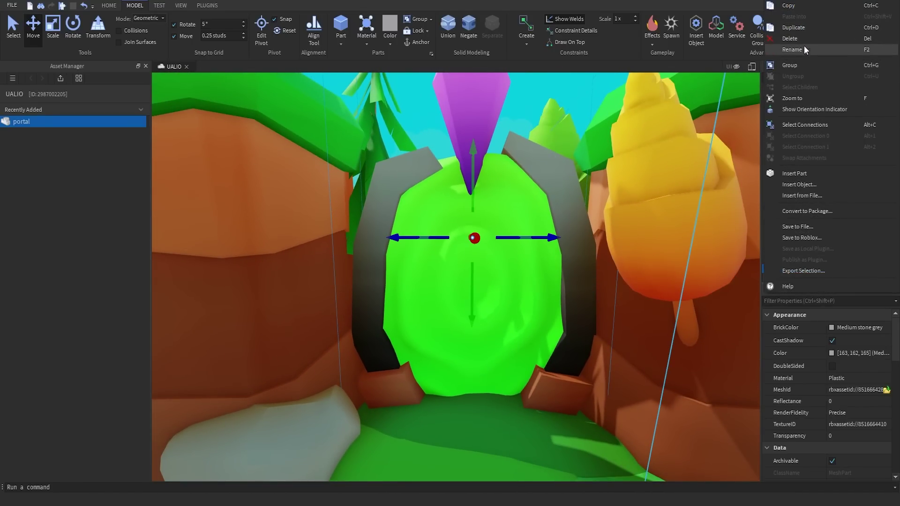
pyautogui.click(806, 184)
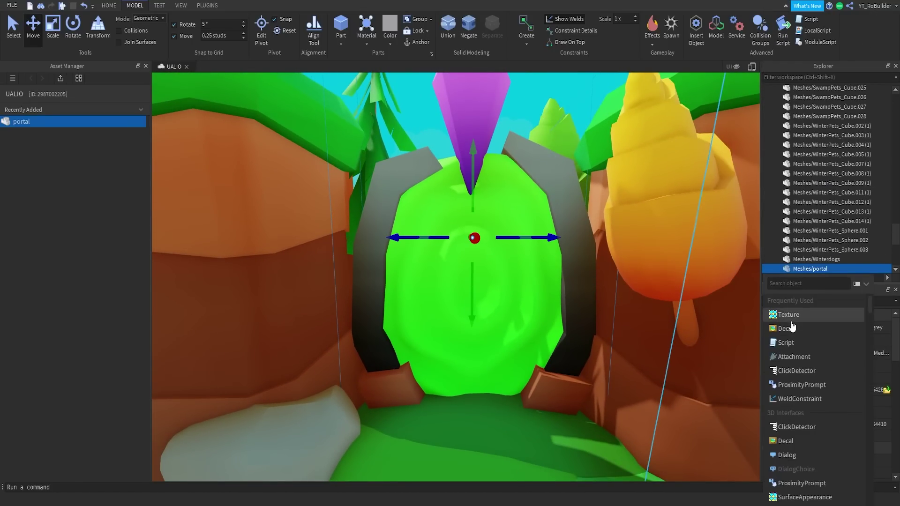
pyautogui.write('att')
pyautogui.click(801, 299)
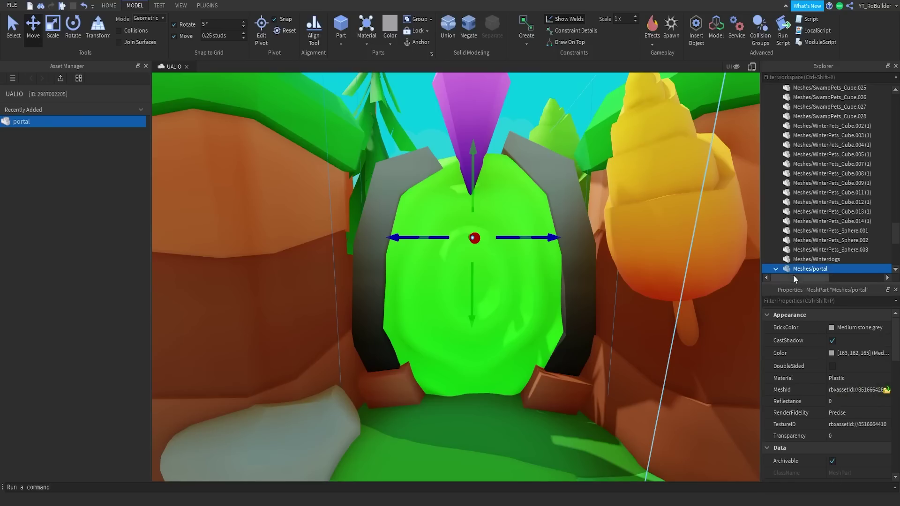
# - Insert a SpotLight into the portal mesh's attachment and check its cone in front of the green surface
pyautogui.rightClick(804, 227)
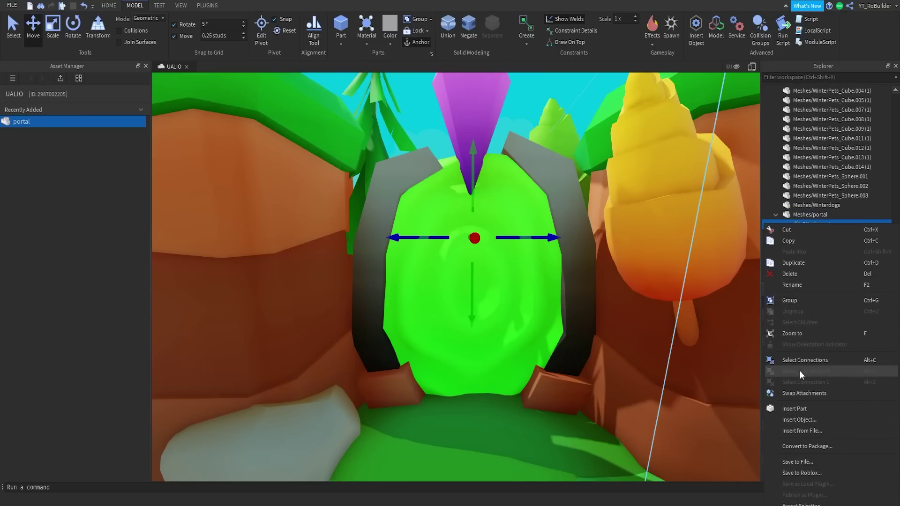
pyautogui.click(806, 421)
pyautogui.write('light')
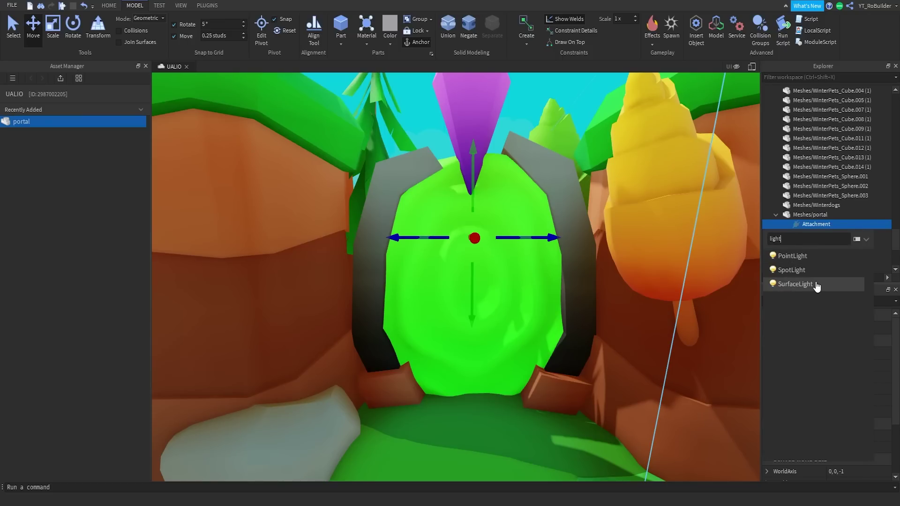
pyautogui.click(800, 273)
pyautogui.scroll(1, 540, 265)
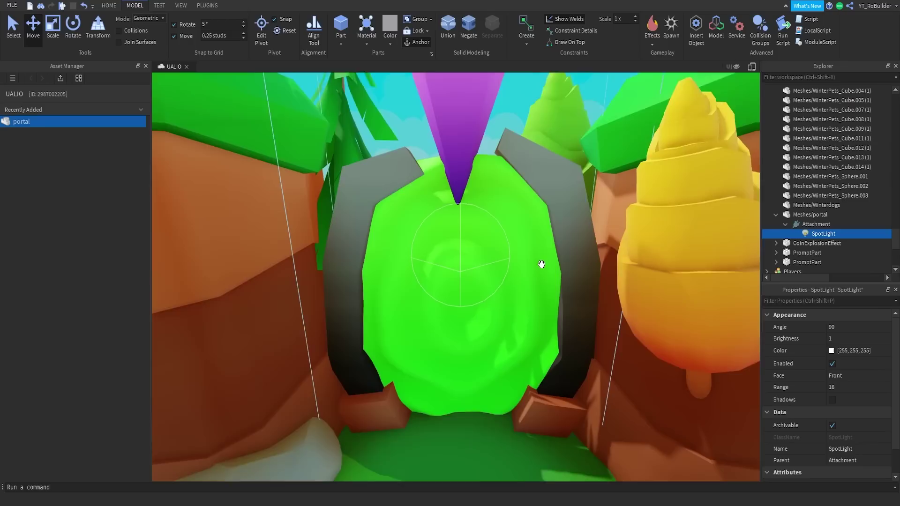
pyautogui.moveTo(540, 266); pyautogui.dragTo(541, 277, button='right')
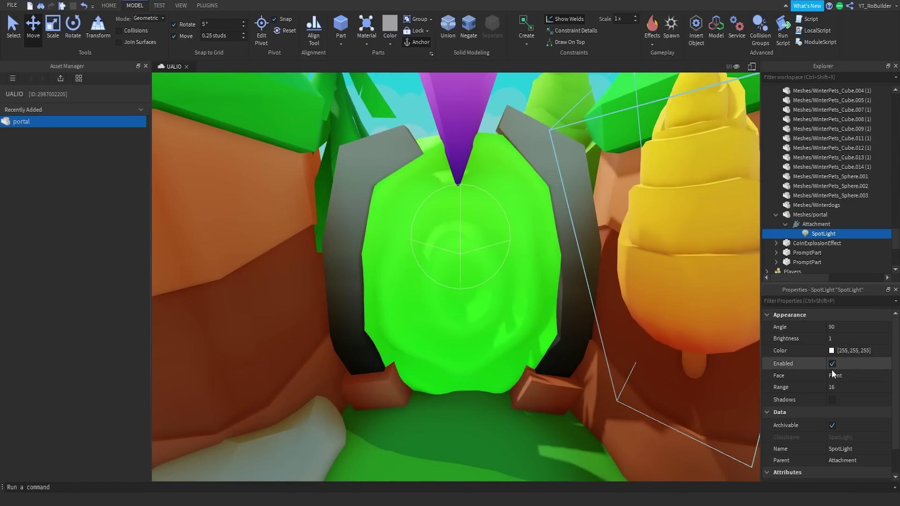
# - Try a yellow-green color (132, 255, 0) on the spotlight
pyautogui.click(832, 352)
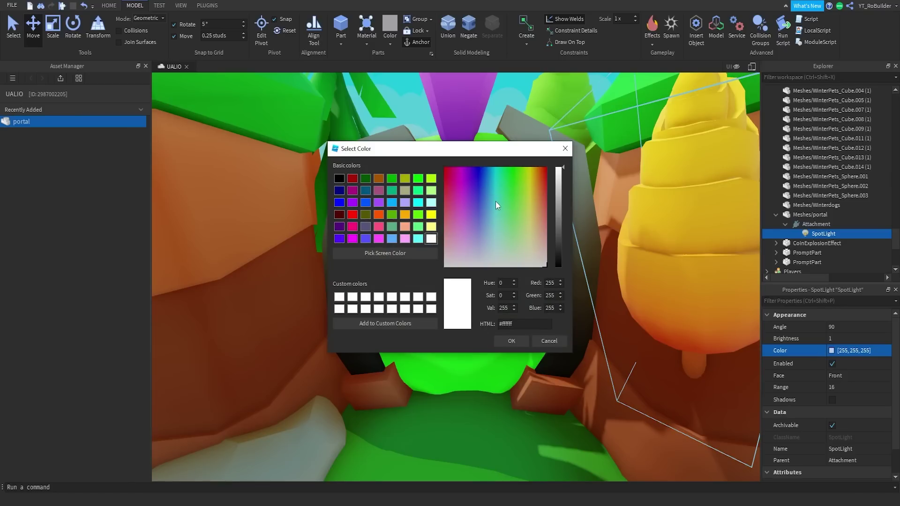
pyautogui.moveTo(515, 213)
pyautogui.mouseDown()
pyautogui.moveTo(516, 179)
pyautogui.moveTo(518, 205)
pyautogui.mouseUp()
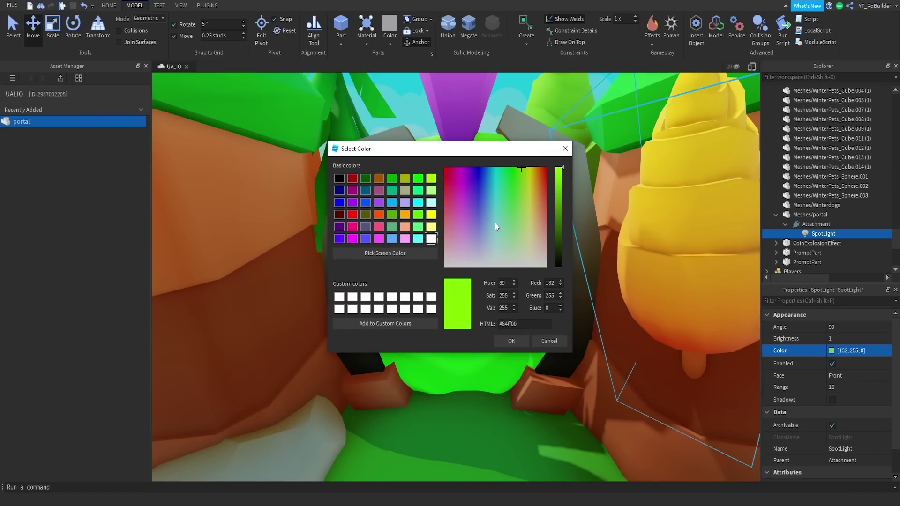
pyautogui.click(521, 341)
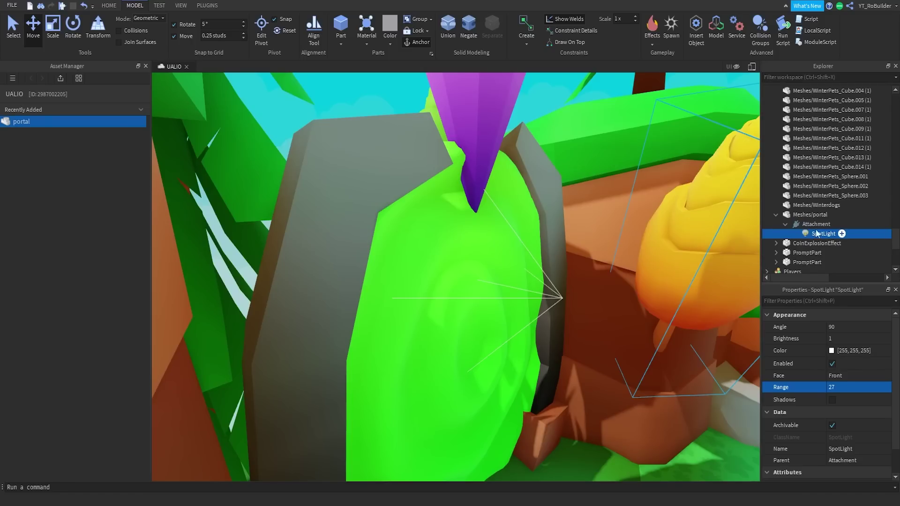
# - Move the spotlight's attachment down and further out in front of the portal, to position 0, -12.5, 28
pyautogui.click(799, 226)
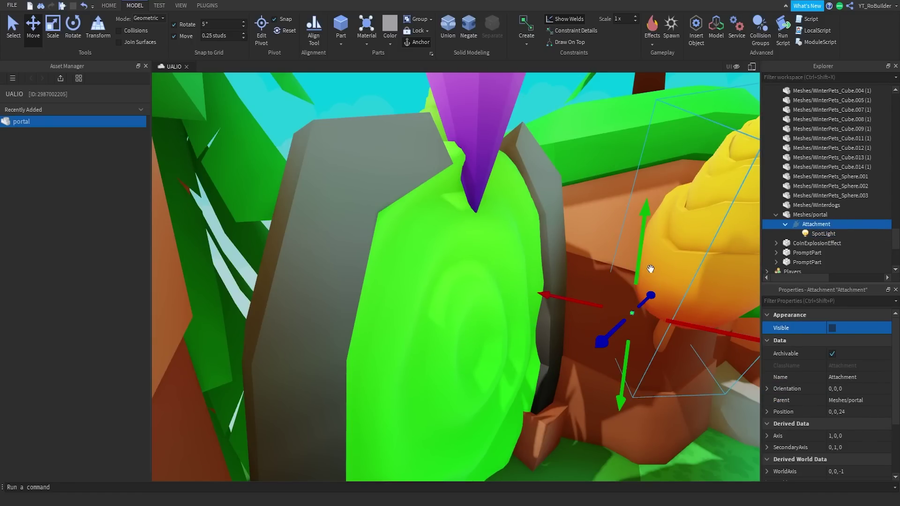
pyautogui.press('Down')
pyautogui.moveTo(567, 306); pyautogui.dragTo(631, 295, button='right')
pyautogui.scroll(-2, 608, 305)
pyautogui.scroll(3, 592, 284)
pyautogui.click(818, 224)
pyautogui.moveTo(622, 269); pyautogui.dragTo(608, 321)
pyautogui.moveTo(553, 368); pyautogui.dragTo(687, 340)
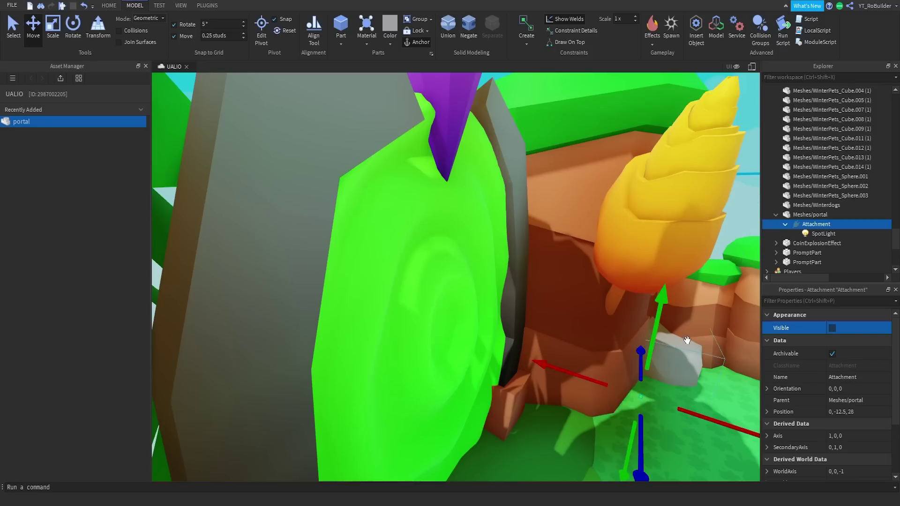
# - Widen the spotlight's angle to 126 and extend its range to 45 so the light covers the whole portal
pyautogui.click(821, 234)
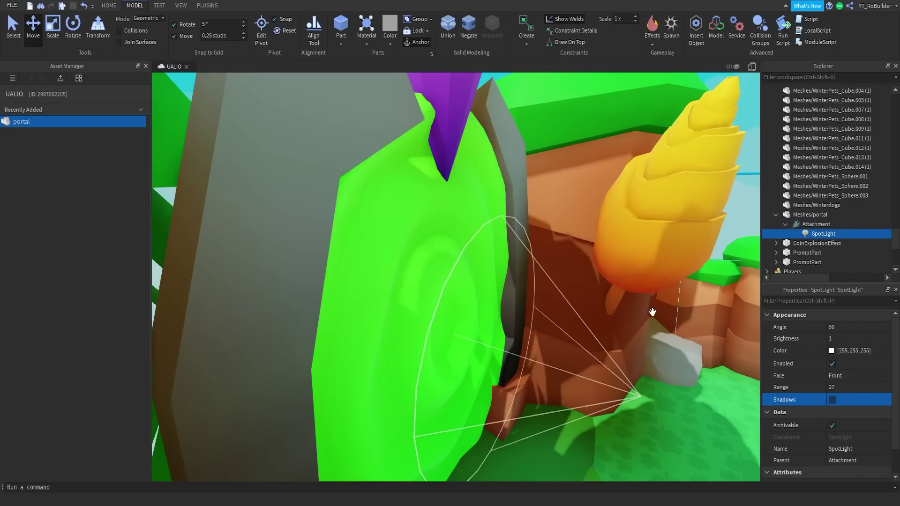
pyautogui.click(851, 328)
pyautogui.moveTo(875, 327); pyautogui.dragTo(881, 326)
pyautogui.click(849, 387)
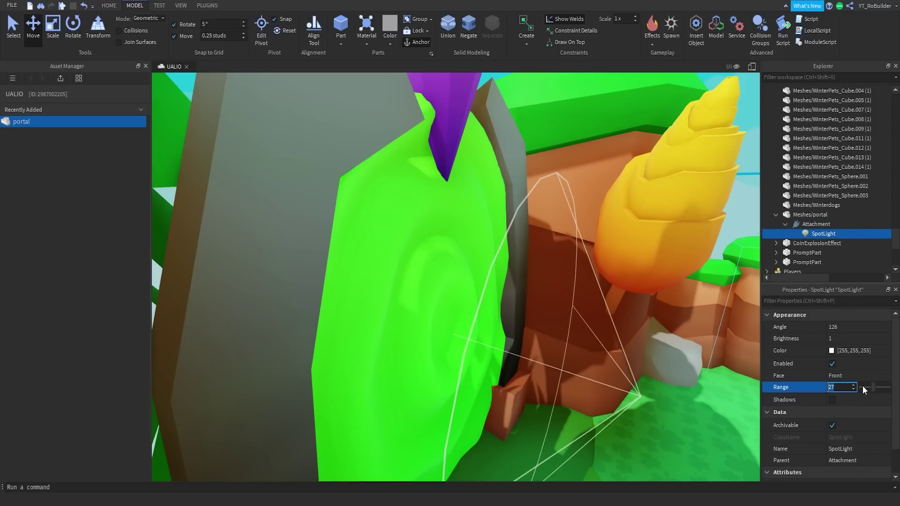
pyautogui.moveTo(875, 387); pyautogui.dragTo(884, 391)
pyautogui.moveTo(678, 330); pyautogui.dragTo(679, 328, button='right')
pyautogui.scroll(-3, 679, 329)
pyautogui.scroll(-1, 676, 328)
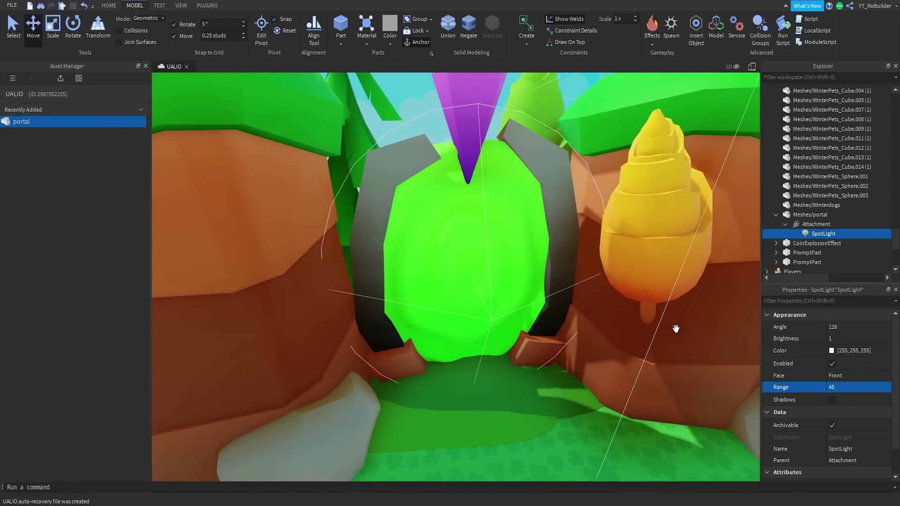
# - Set the spotlight's brightness to 0 and its color to bright green (38, 255, 0)
pyautogui.click(842, 339)
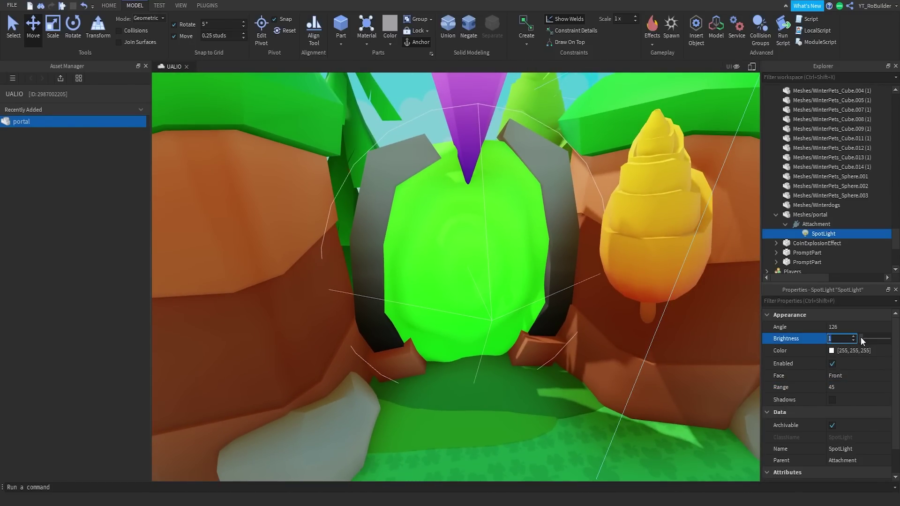
pyautogui.moveTo(861, 337)
pyautogui.mouseDown()
pyautogui.moveTo(888, 341)
pyautogui.moveTo(859, 338)
pyautogui.mouseUp()
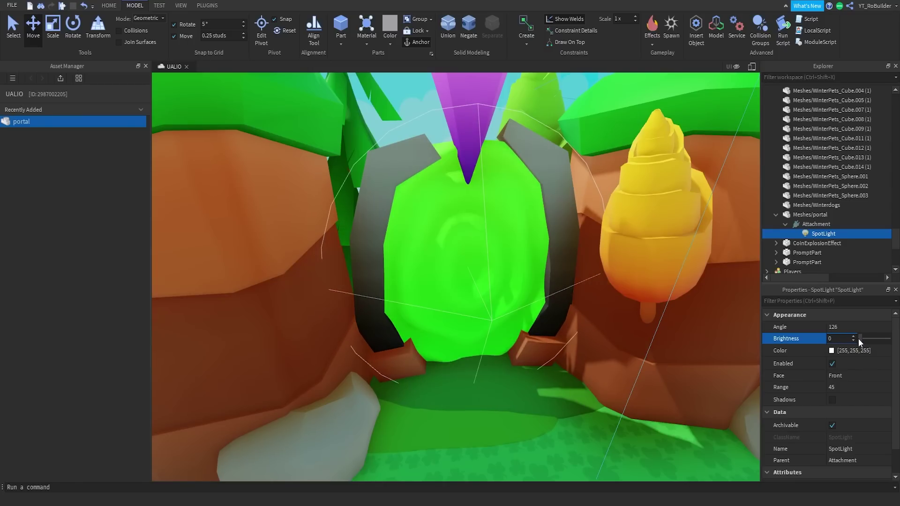
pyautogui.click(831, 351)
pyautogui.moveTo(524, 207); pyautogui.dragTo(513, 157)
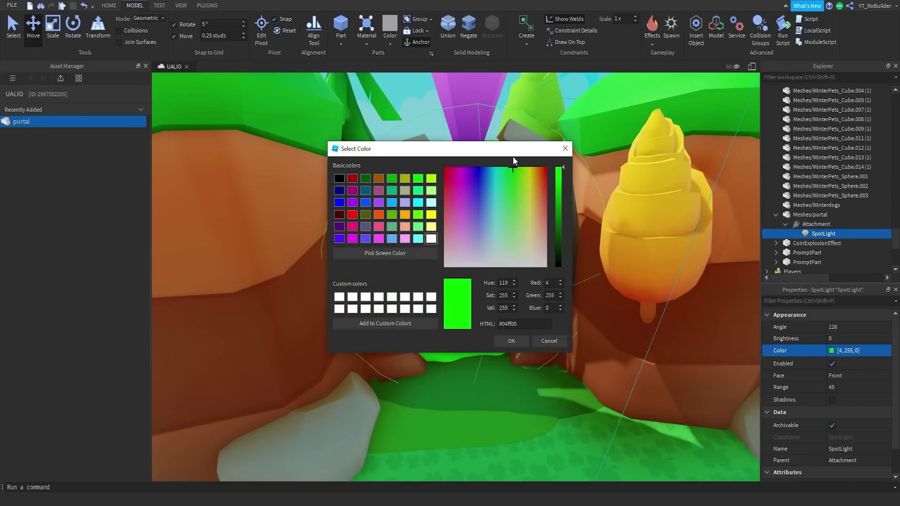
pyautogui.click(513, 338)
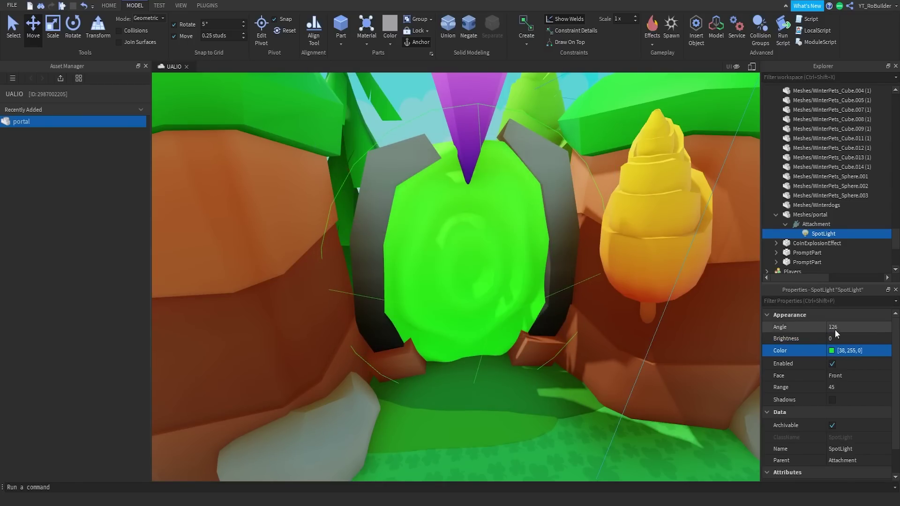
# - Try a spotlight brightness of 1.94 and check the green glow on the portal from near and far
pyautogui.moveTo(860, 339)
pyautogui.mouseDown()
pyautogui.moveTo(891, 338)
pyautogui.moveTo(863, 339)
pyautogui.mouseUp()
pyautogui.scroll(-2, 495, 304)
pyautogui.moveTo(497, 314); pyautogui.dragTo(495, 296, button='right')
pyautogui.scroll(10, 494, 297)
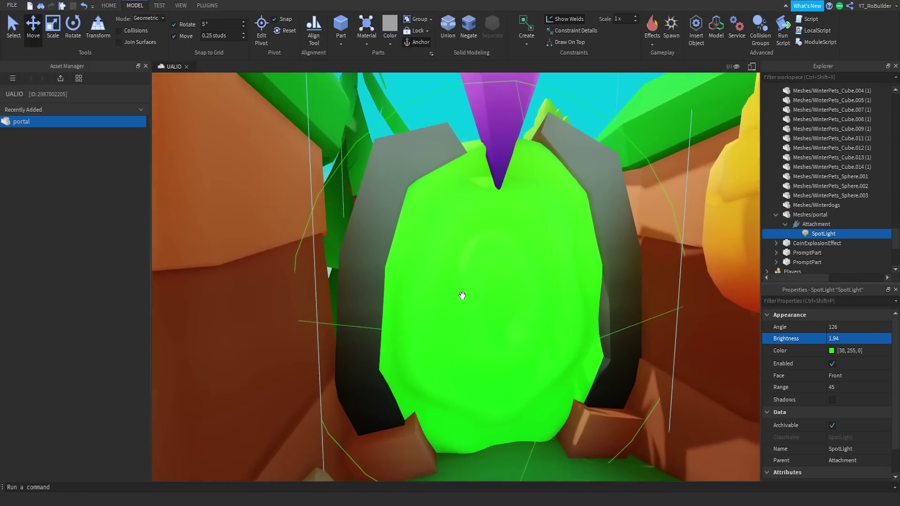
pyautogui.scroll(-10, 478, 284)
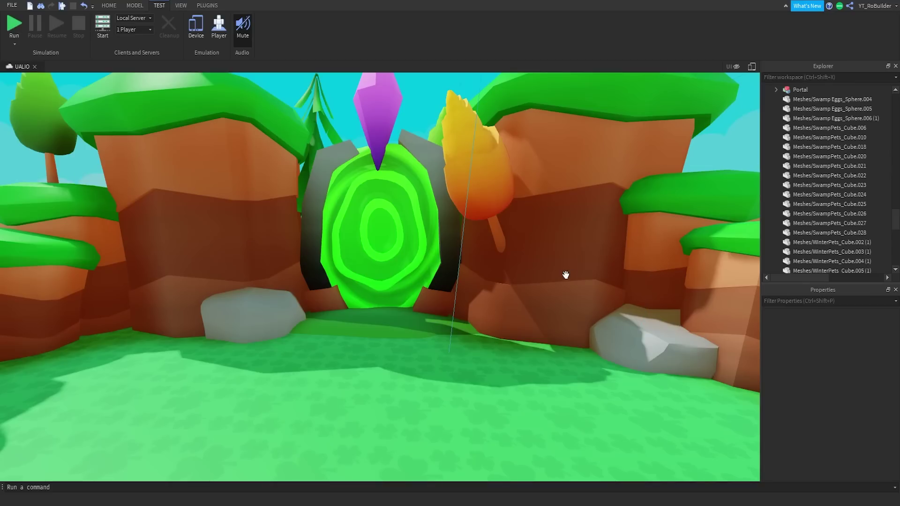
# - Select the spotlight inside the portal mesh's attachment and set its brightness to 0
pyautogui.scroll(5, 519, 251)
pyautogui.click(482, 247)
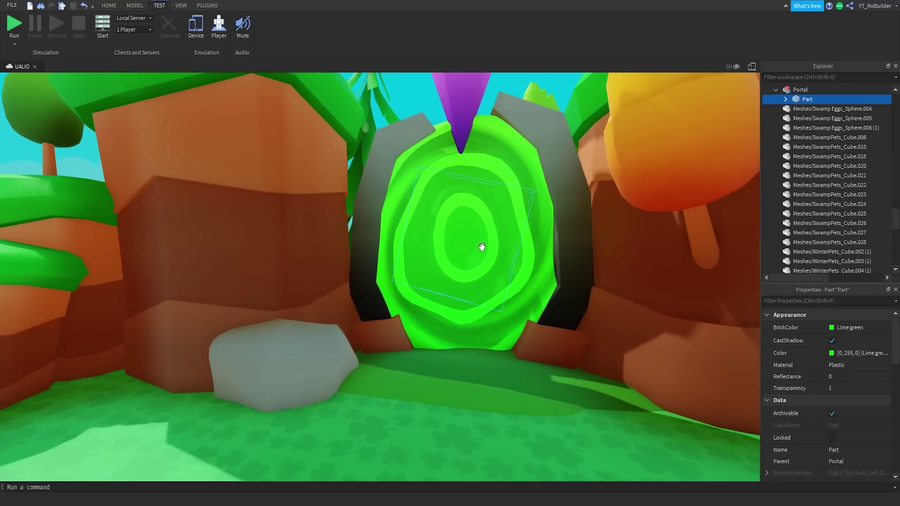
pyautogui.click(519, 155)
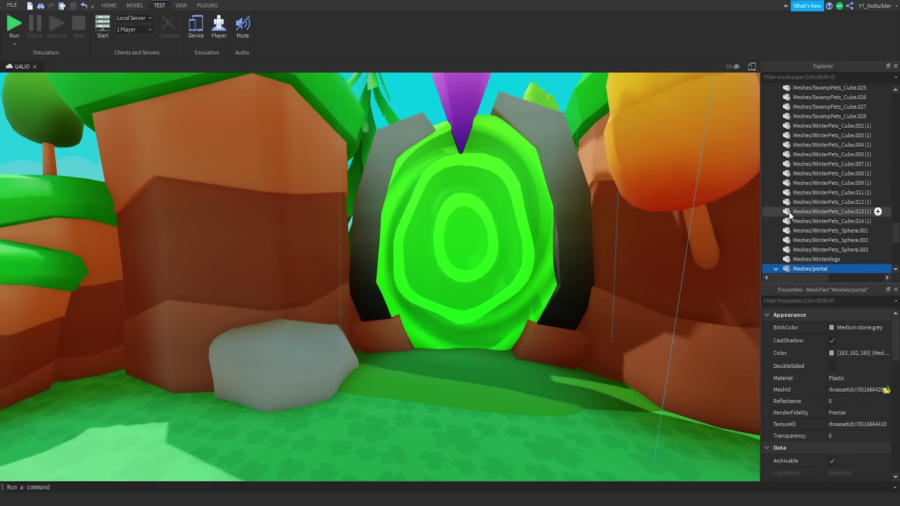
pyautogui.scroll(-2, 790, 214)
pyautogui.click(818, 233)
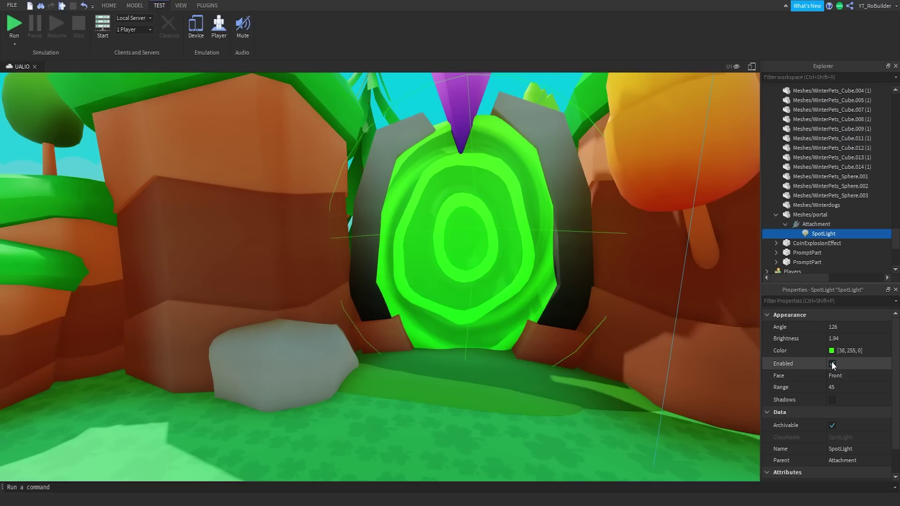
pyautogui.moveTo(862, 339); pyautogui.dragTo(838, 336)
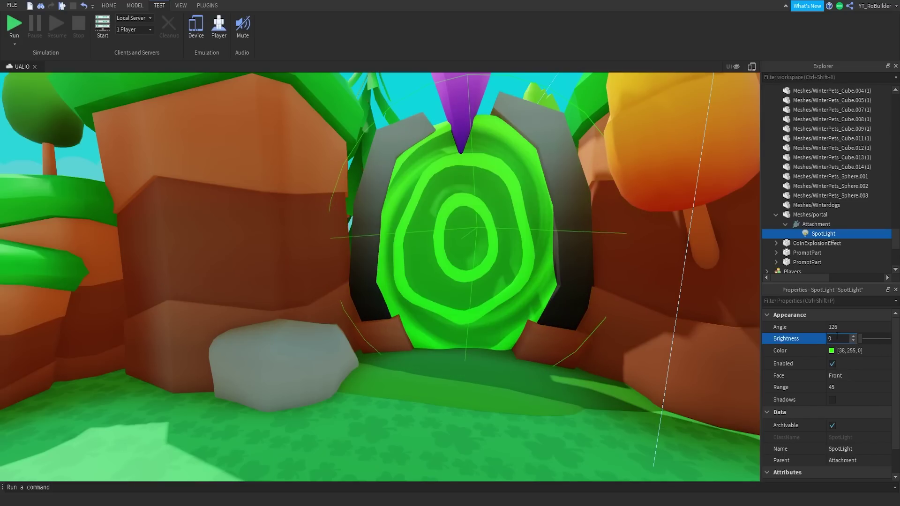
# - Run the simulation and close the Archimedes plugin to clear its rotated preview of the portal
pyautogui.click(15, 24)
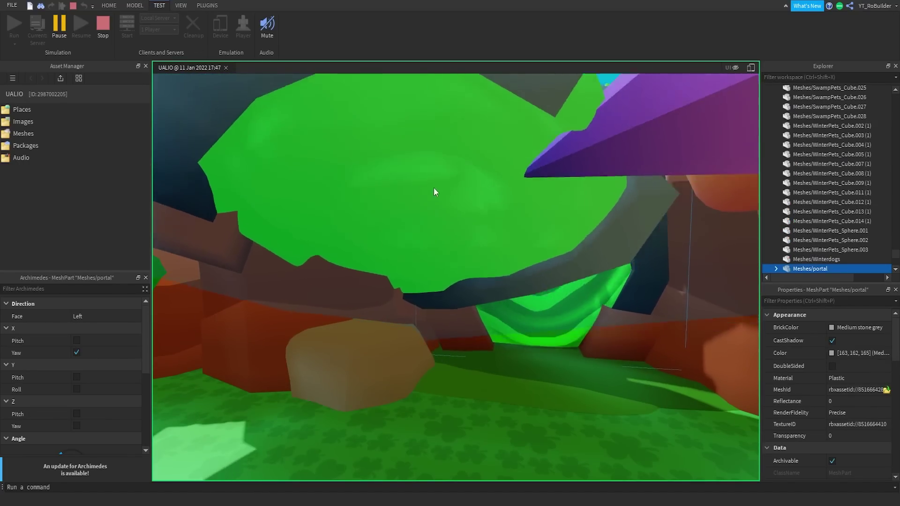
pyautogui.scroll(-4, 446, 243)
pyautogui.click(205, 6)
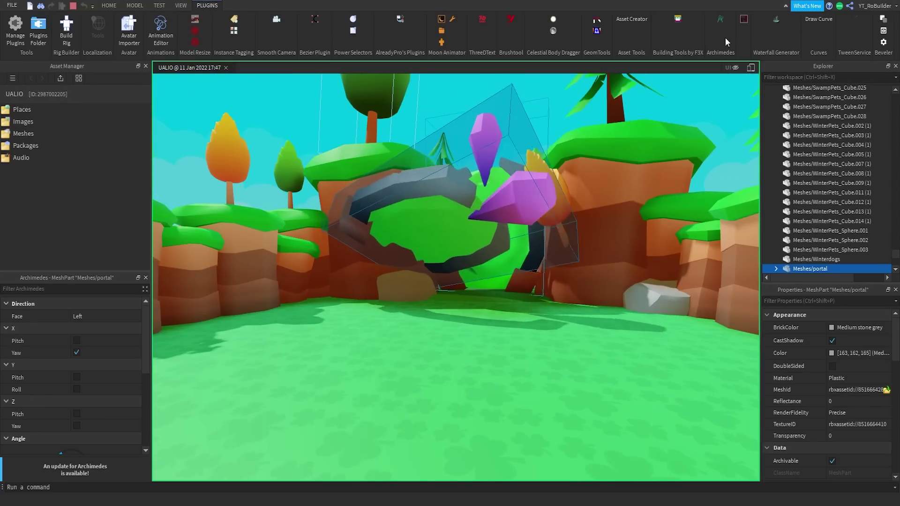
pyautogui.click(145, 277)
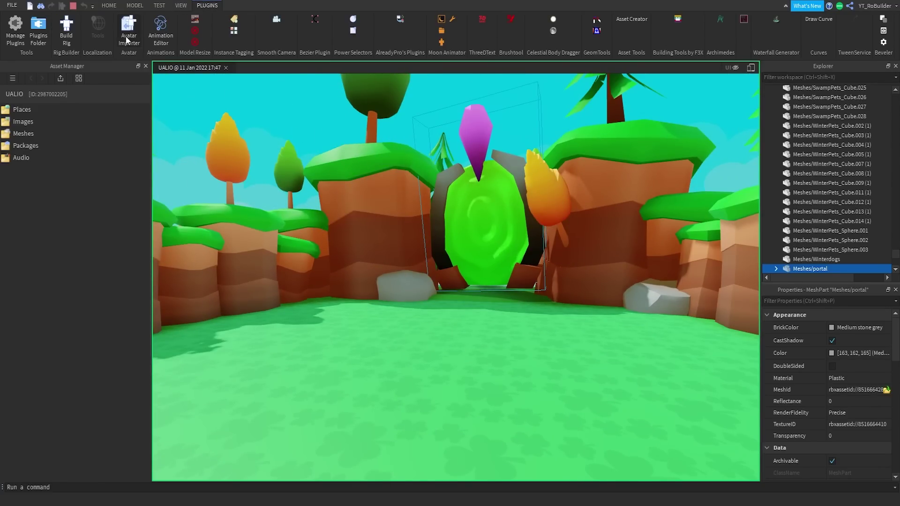
pyautogui.click(72, 6)
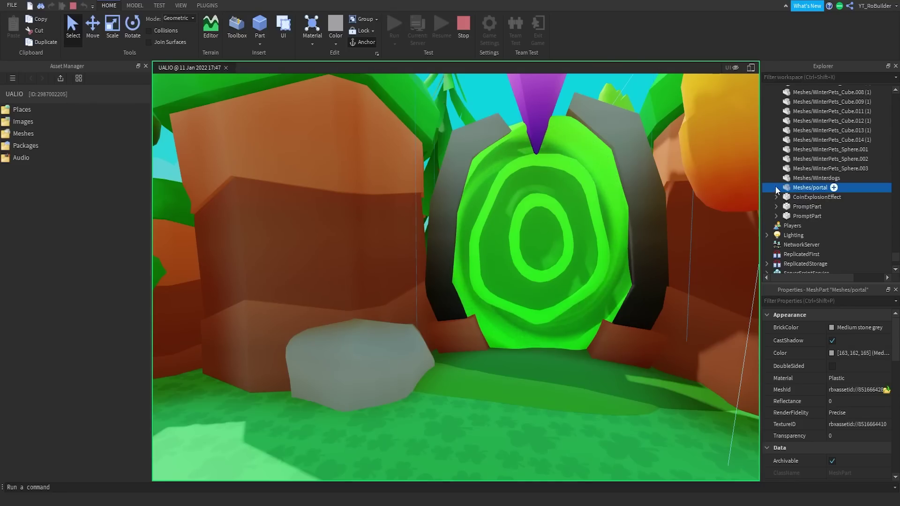
# - Expand the portal mesh in the running simulation and try out the spotlight's brightness, ending at 0
pyautogui.click(776, 187)
pyautogui.click(786, 197)
pyautogui.click(818, 206)
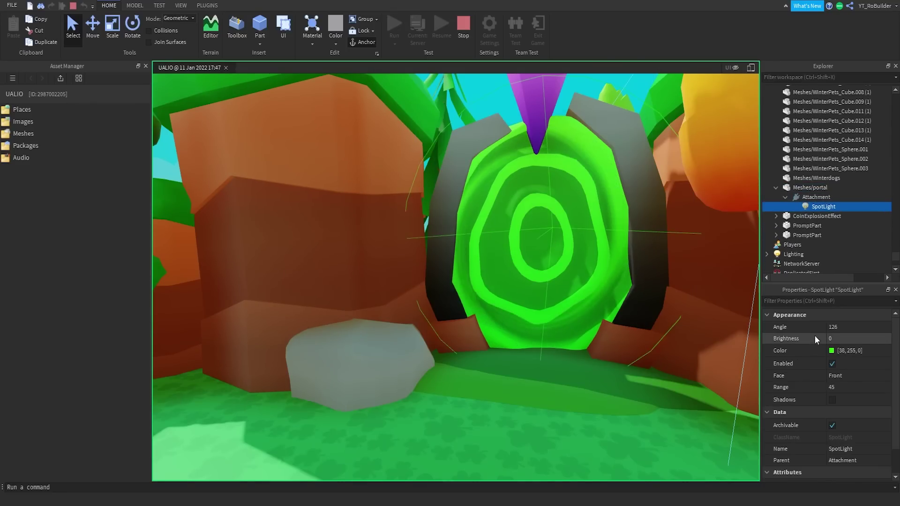
pyautogui.moveTo(861, 338)
pyautogui.mouseDown()
pyautogui.moveTo(879, 333)
pyautogui.moveTo(859, 333)
pyautogui.mouseUp()
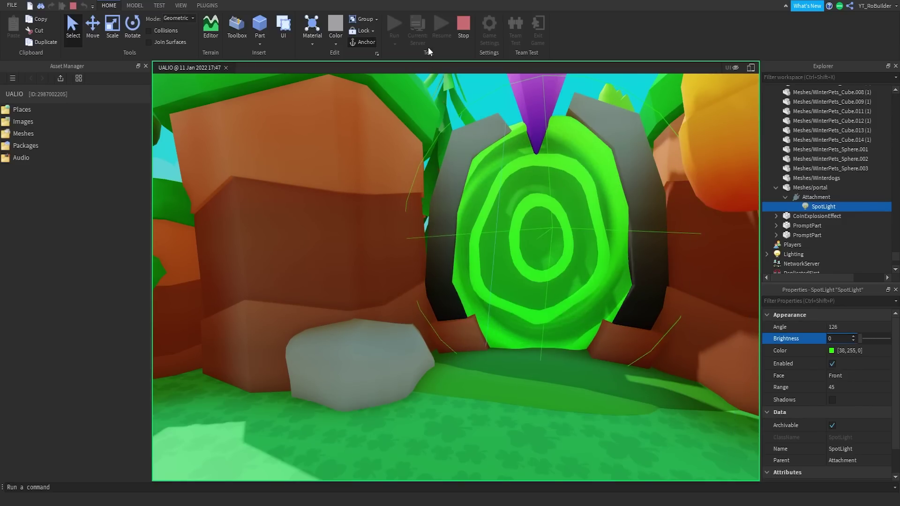
# - Stop the simulation and inspect the finished portal between the cliffs from near and far
pyautogui.click(462, 28)
pyautogui.click(528, 182)
pyautogui.scroll(-5, 521, 179)
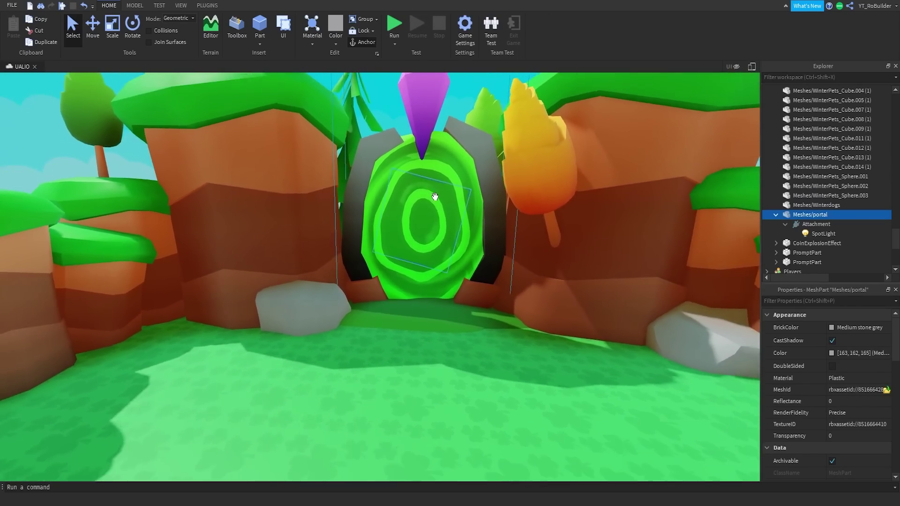
pyautogui.scroll(-4, 435, 193)
pyautogui.scroll(6, 435, 190)
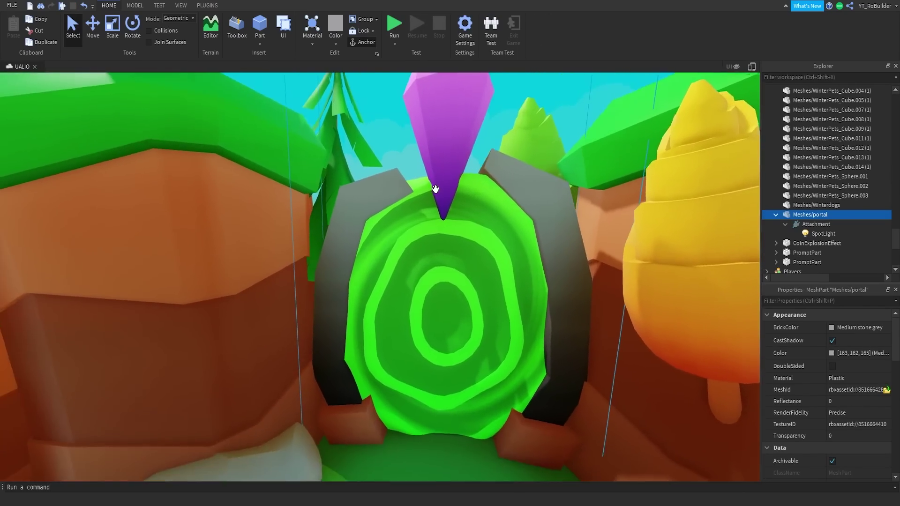
# - Move the particle emitter's attachment at the crystal above the portal to position 0, 33.469, 3.709
pyautogui.scroll(-4, 436, 190)
pyautogui.scroll(-2, 437, 196)
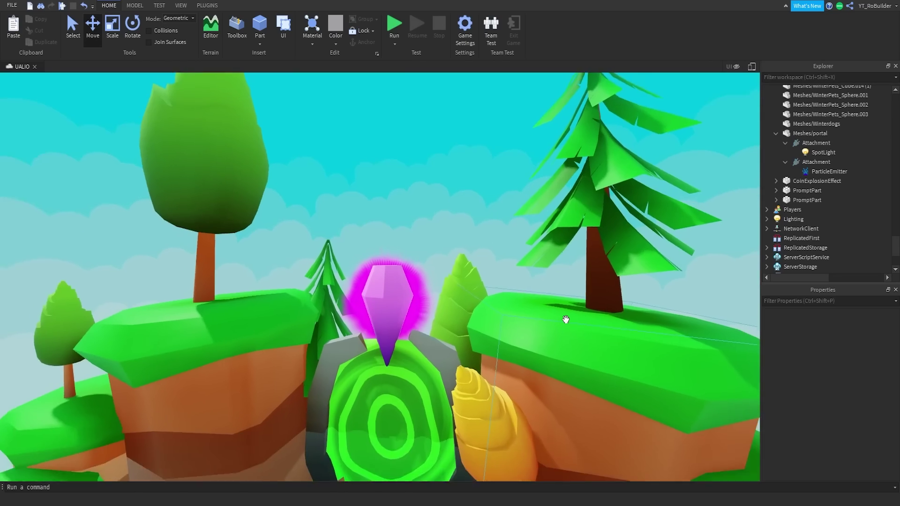
pyautogui.scroll(-3, 565, 317)
pyautogui.scroll(6, 565, 317)
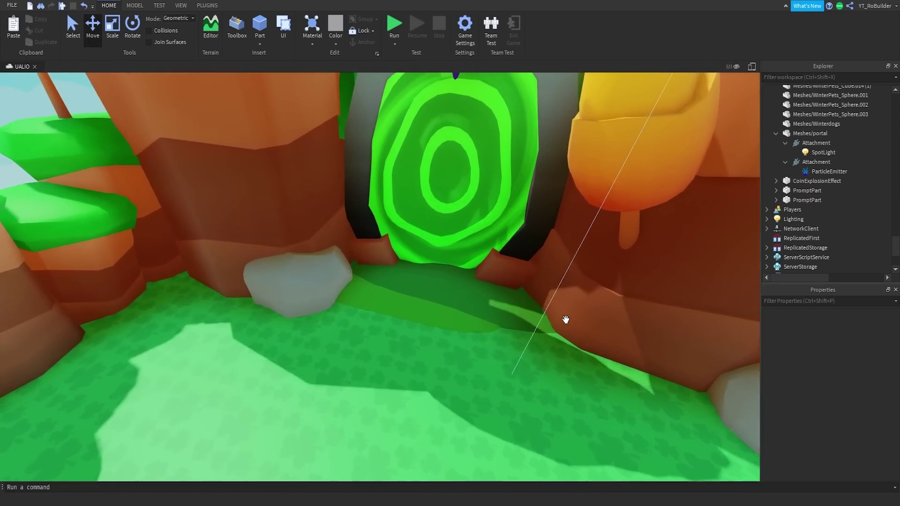
pyautogui.scroll(-5, 566, 319)
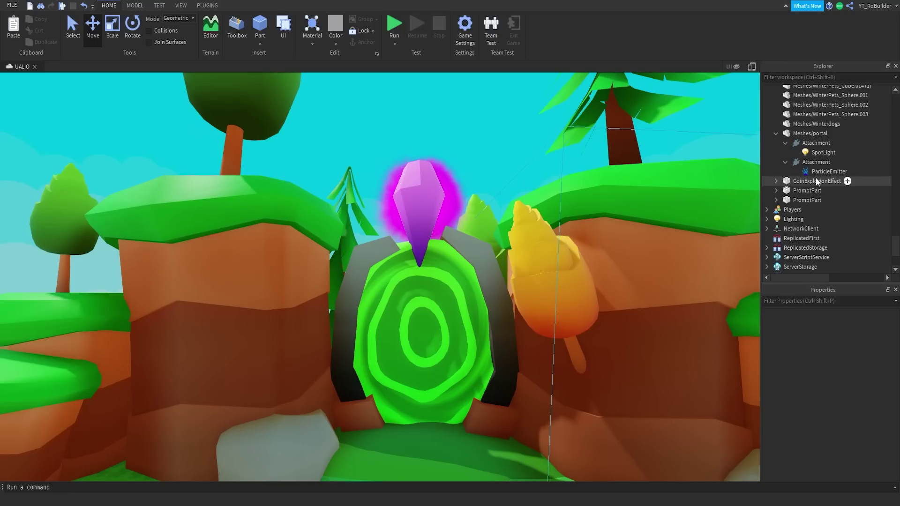
pyautogui.click(816, 162)
pyautogui.scroll(3, 446, 183)
pyautogui.moveTo(445, 183); pyautogui.dragTo(428, 121, button='right')
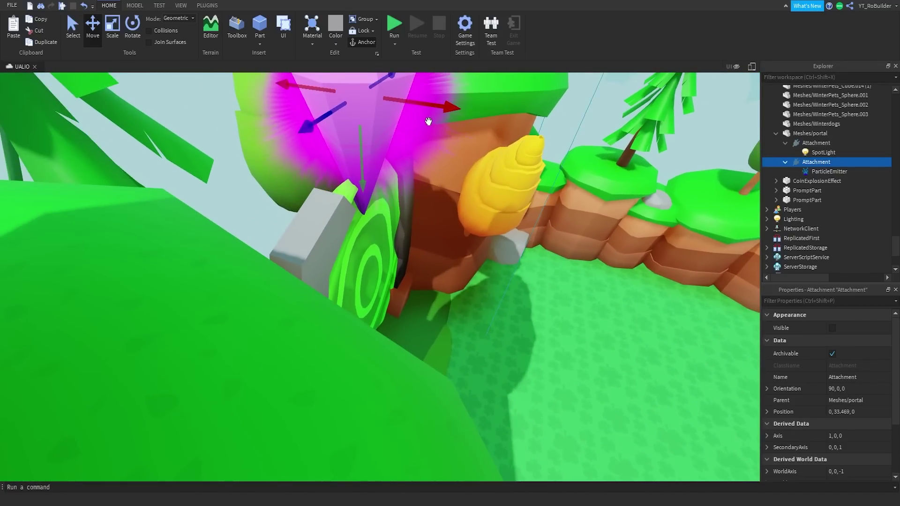
pyautogui.moveTo(432, 106); pyautogui.dragTo(448, 106)
pyautogui.moveTo(448, 106); pyautogui.dragTo(474, 190, button='right')
pyautogui.scroll(4, 474, 191)
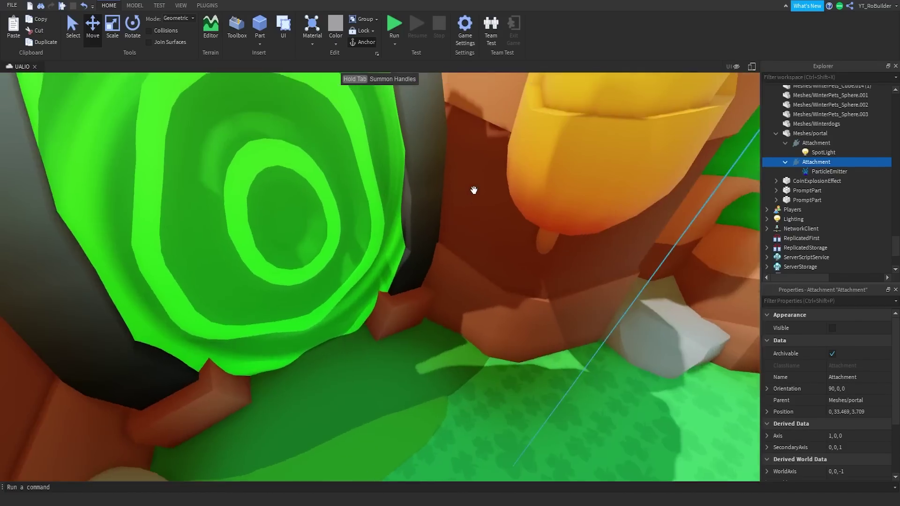
# - Deselect the attachment and inspect the magenta glow around the crystal above the portal from near and far
pyautogui.scroll(-6, 474, 189)
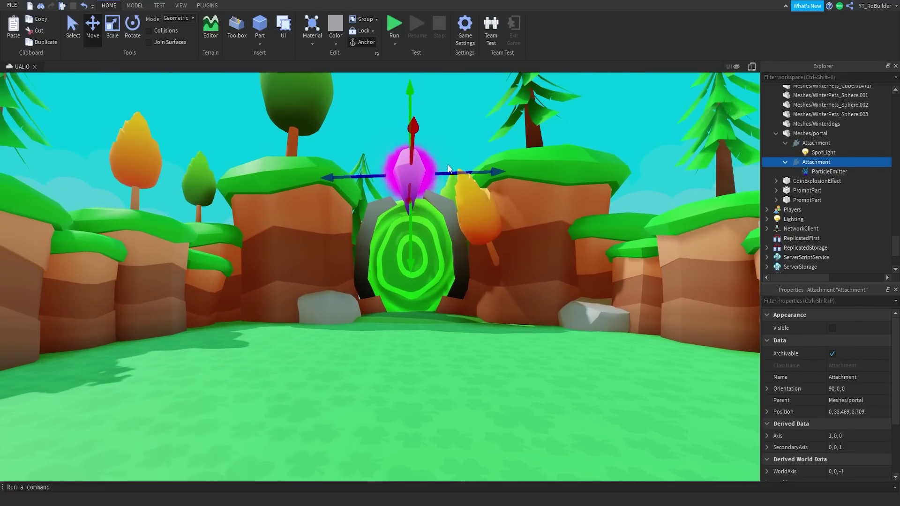
pyautogui.scroll(4, 448, 203)
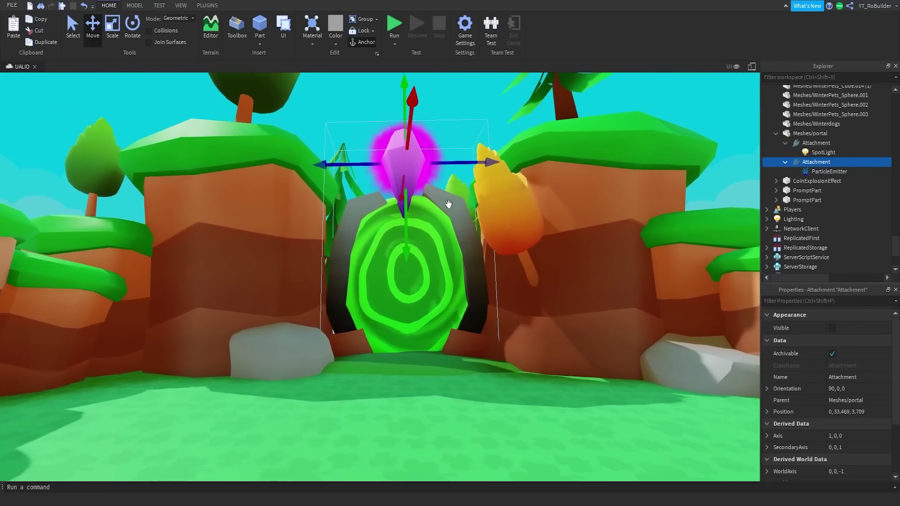
pyautogui.moveTo(448, 202); pyautogui.dragTo(449, 204, button='right')
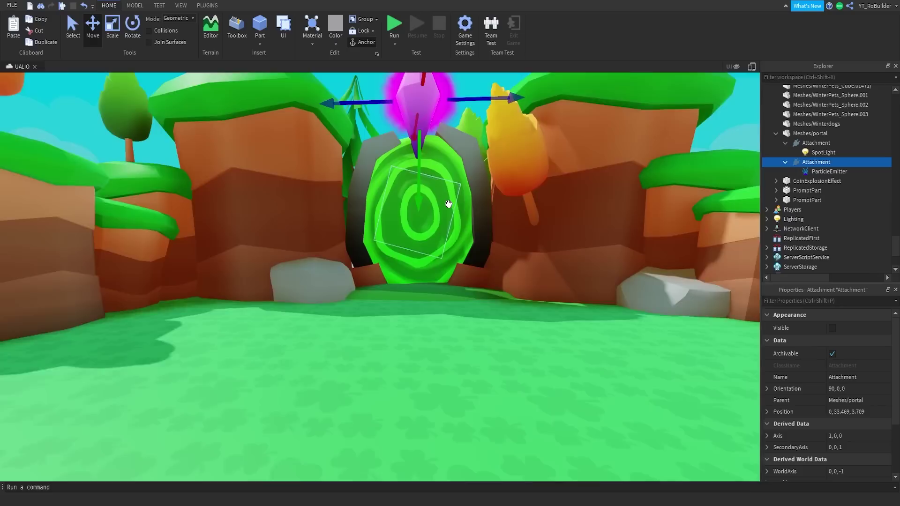
pyautogui.scroll(-6, 449, 204)
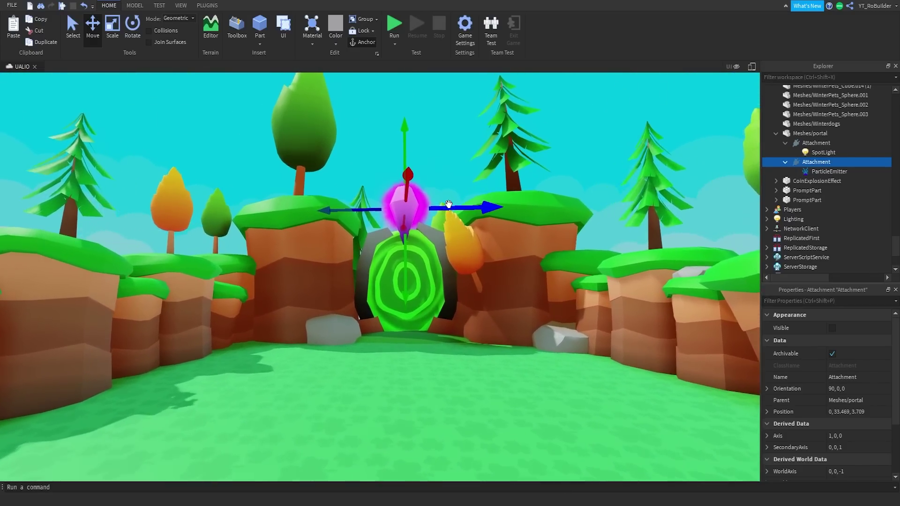
pyautogui.scroll(2, 460, 159)
pyautogui.click(457, 178)
pyautogui.scroll(3, 457, 180)
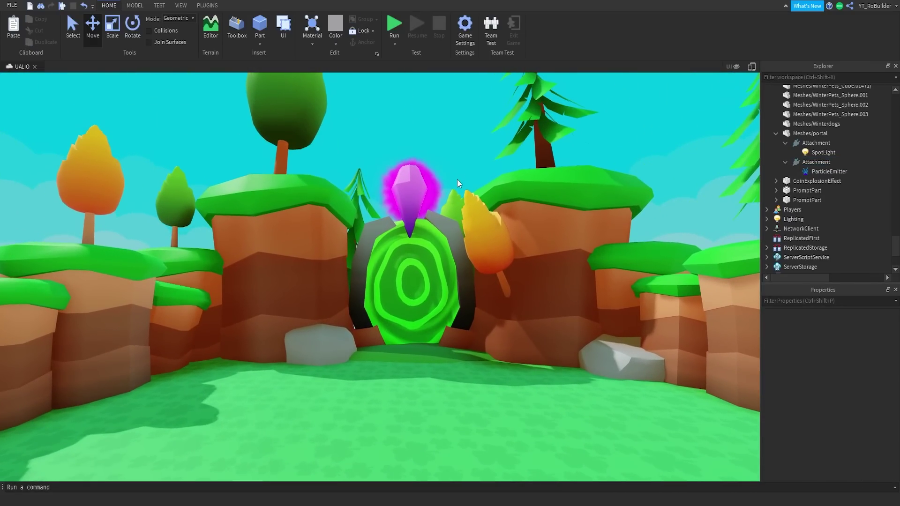
# - Select the particle emitter inside the portal mesh's second attachment
pyautogui.click(844, 171)
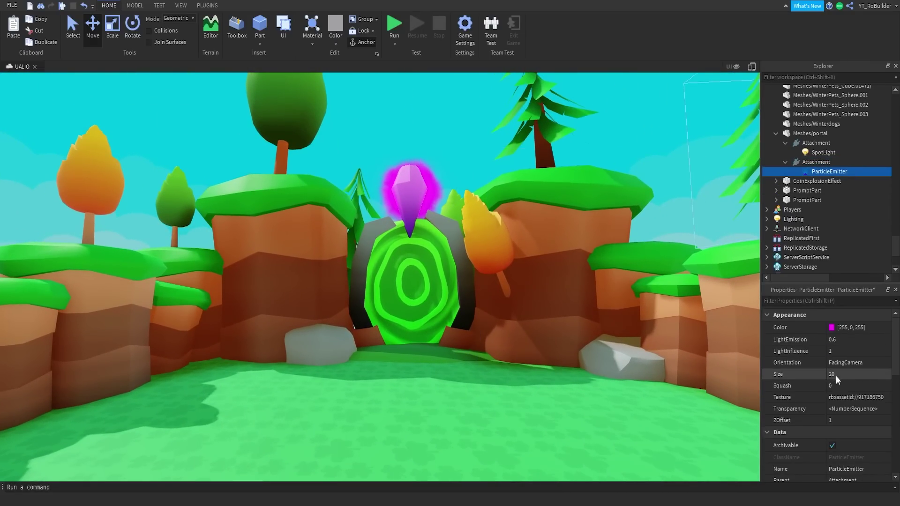